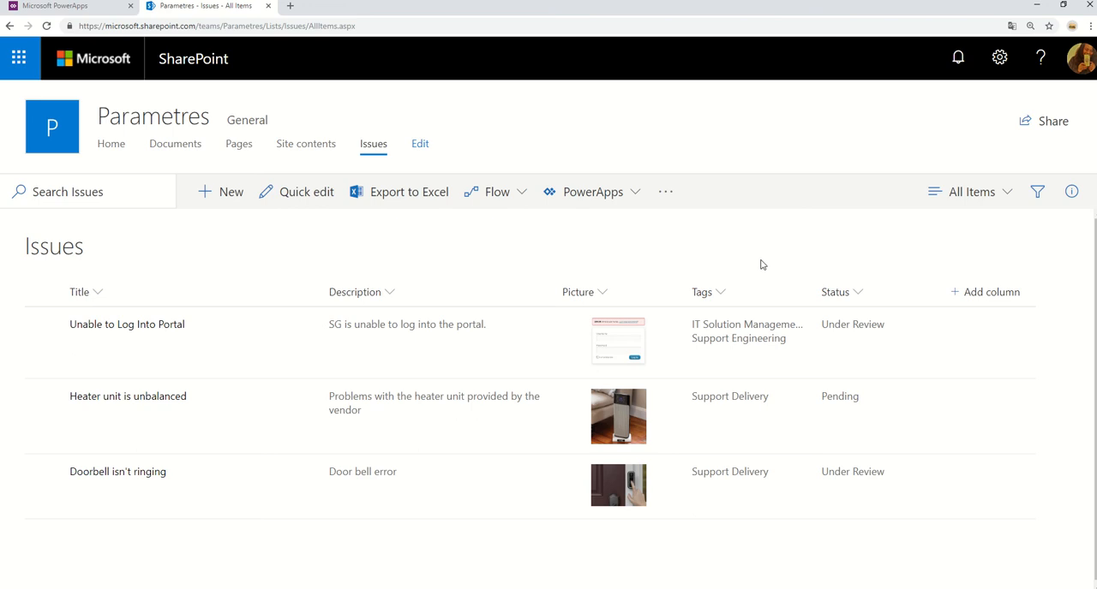
Open the Issues list settings and bring up the Tags column for editing.
click(1001, 58)
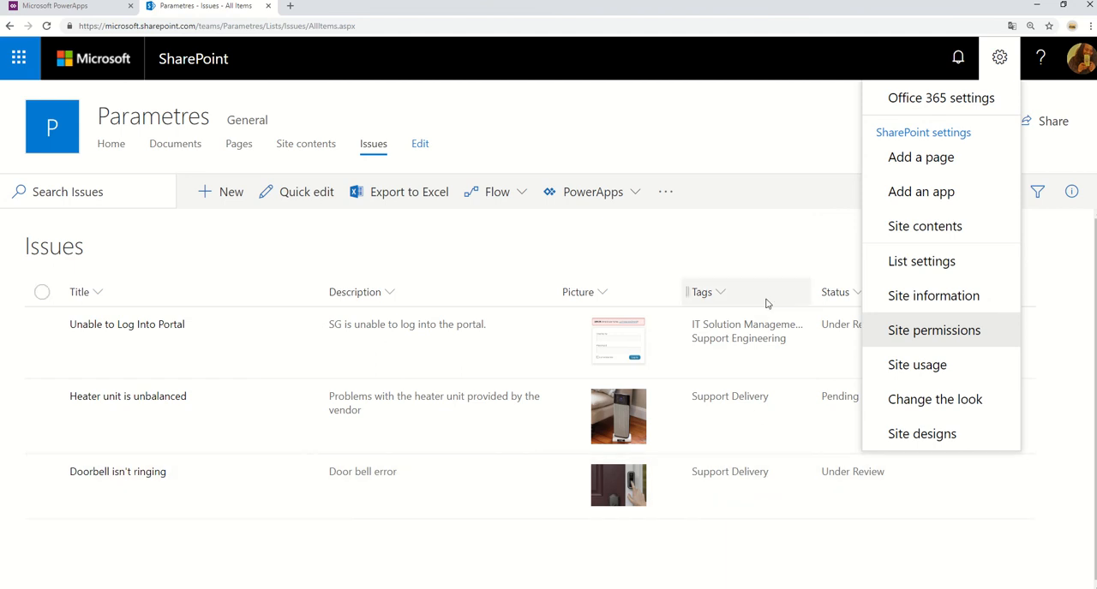
click(911, 272)
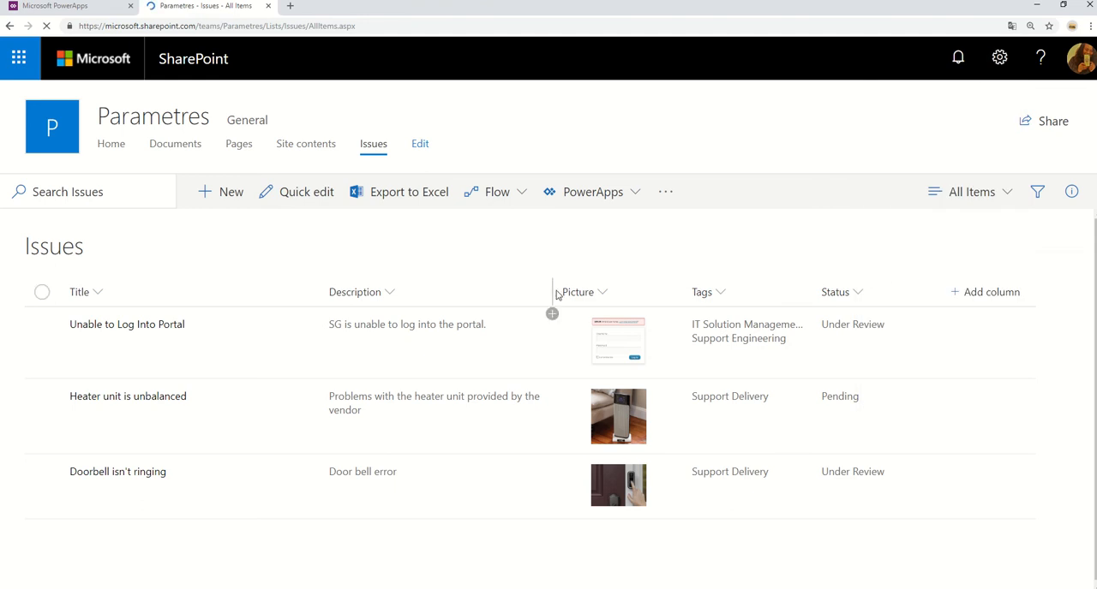
scroll(429, 403, down, 5)
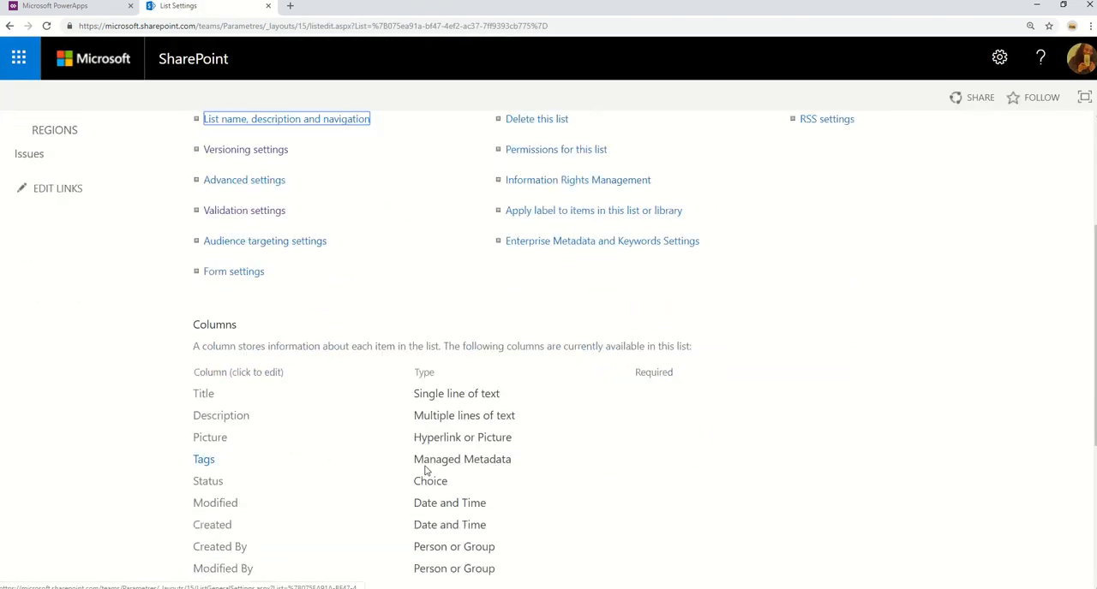
click(204, 401)
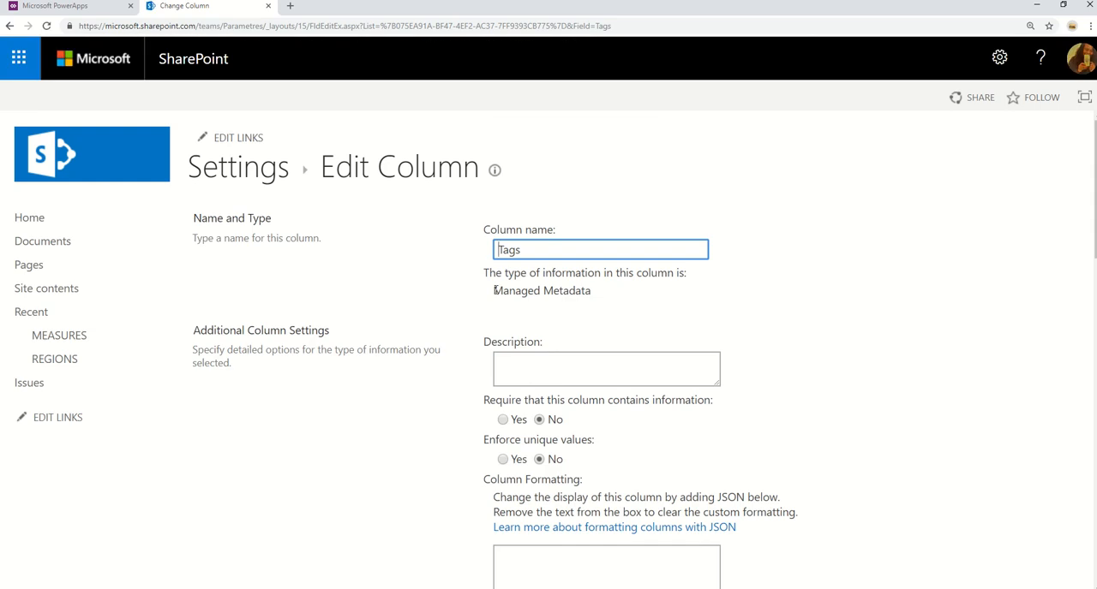
Examine the Tags column's information type, multiple-value option and display format.
drag(495, 290, 644, 306)
scroll(926, 378, down, 5)
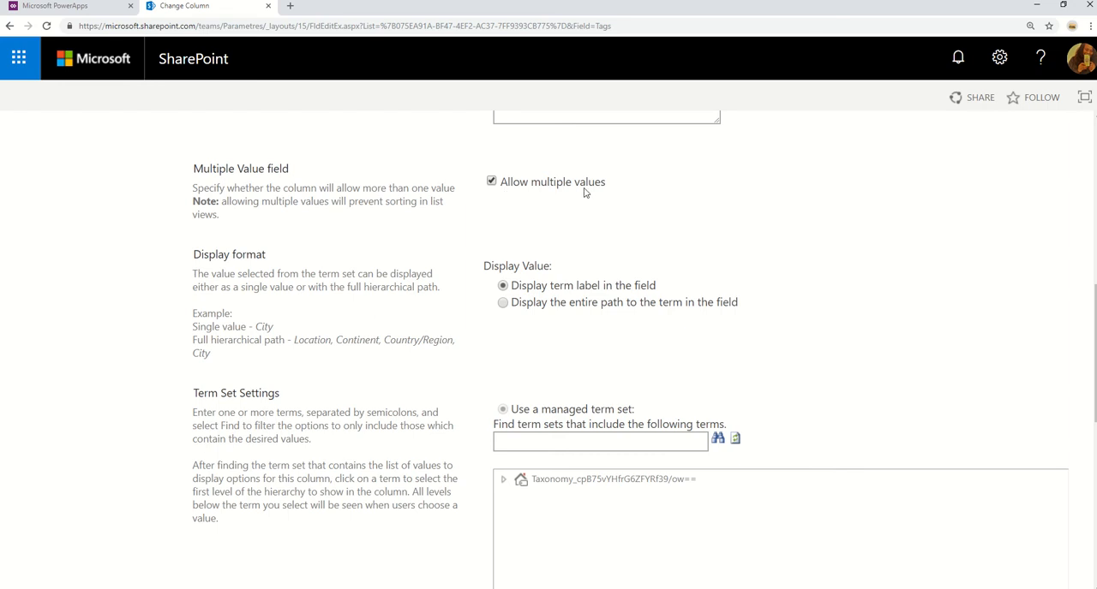
scroll(894, 266, down, 3)
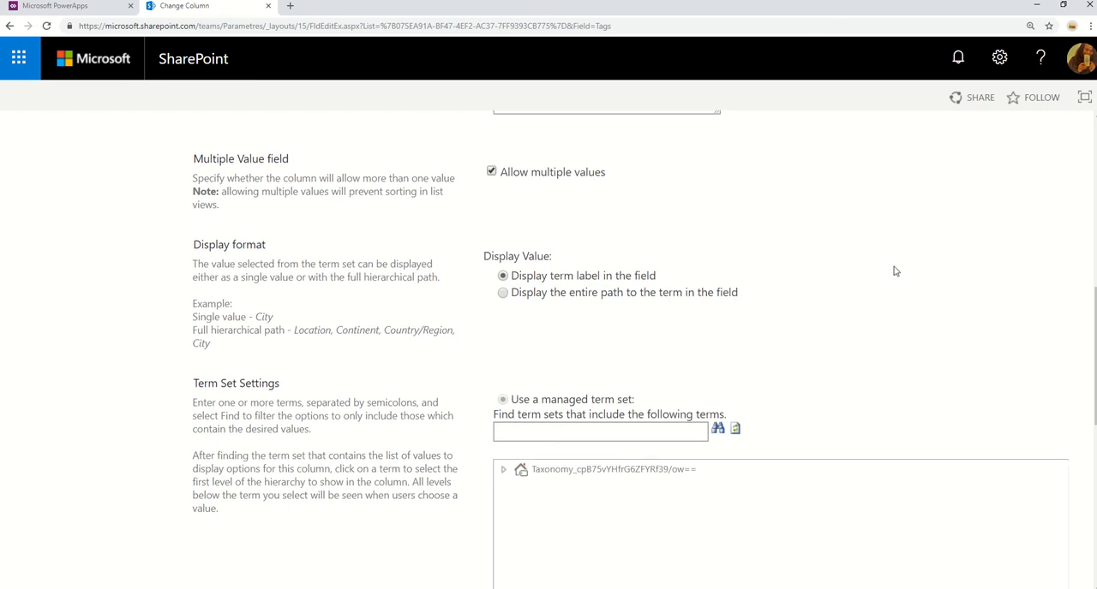
Expand the taxonomy in the Tags column's term set settings and look through its term groups and the fill-in and default value options.
click(501, 252)
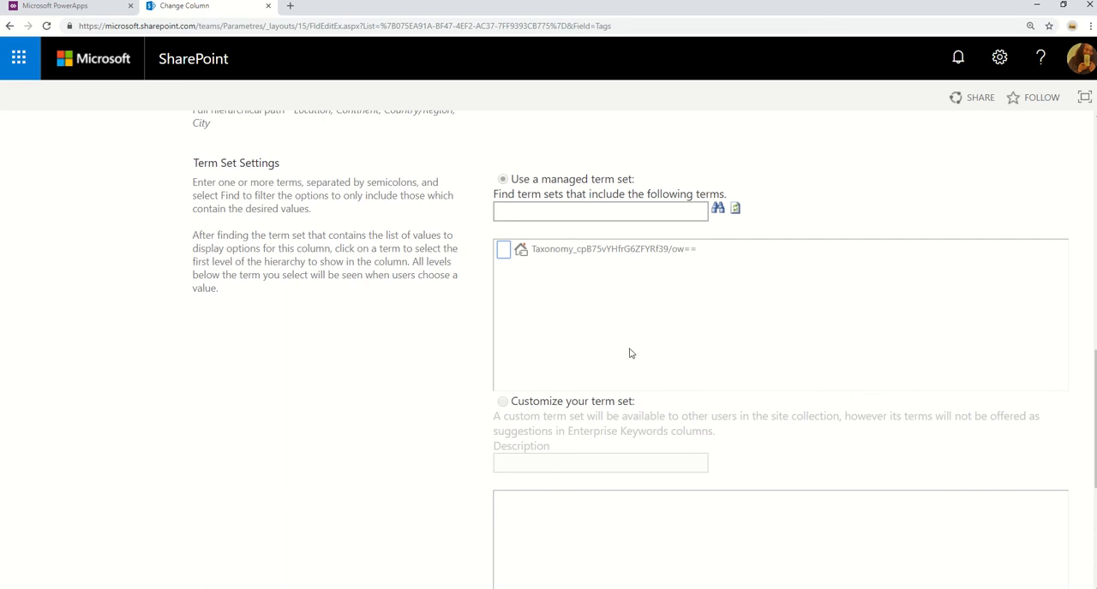
scroll(677, 347, down, 5)
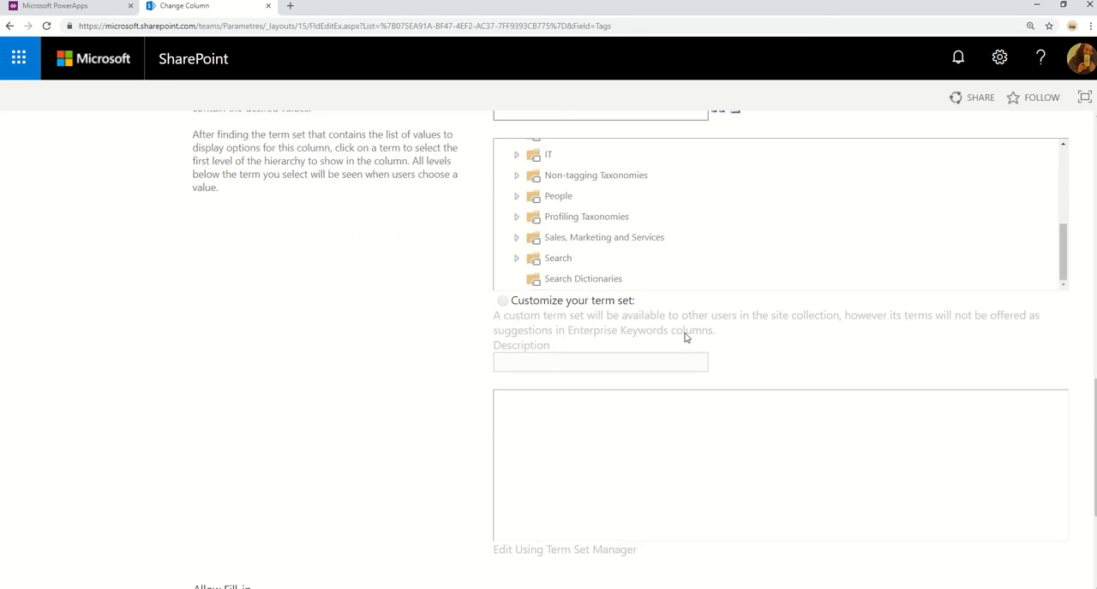
scroll(712, 379, up, 3)
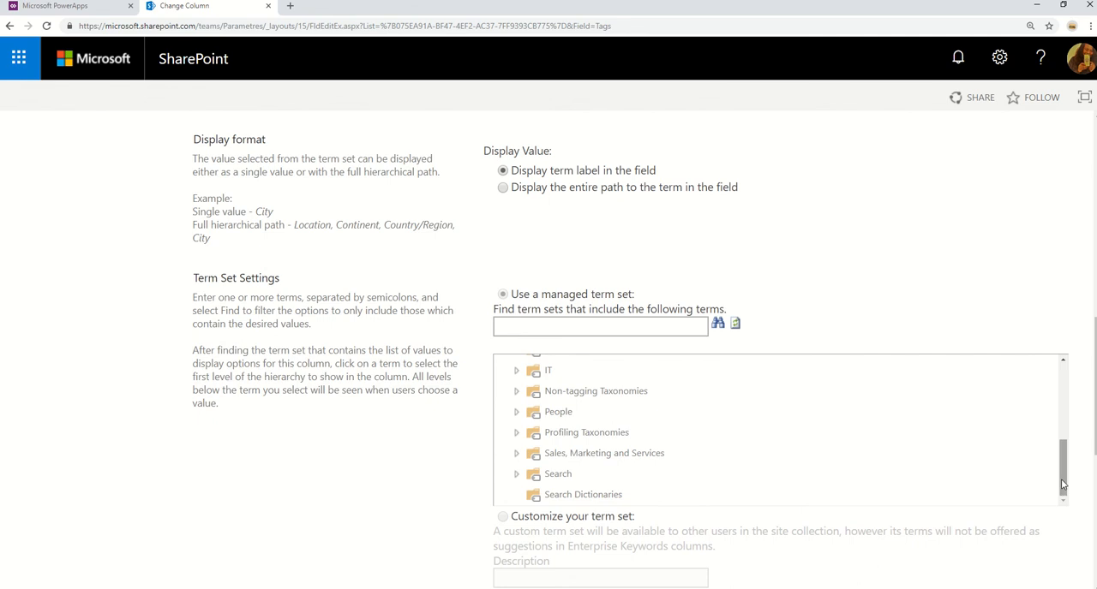
drag(1062, 485, 1087, 517)
scroll(960, 320, down, 5)
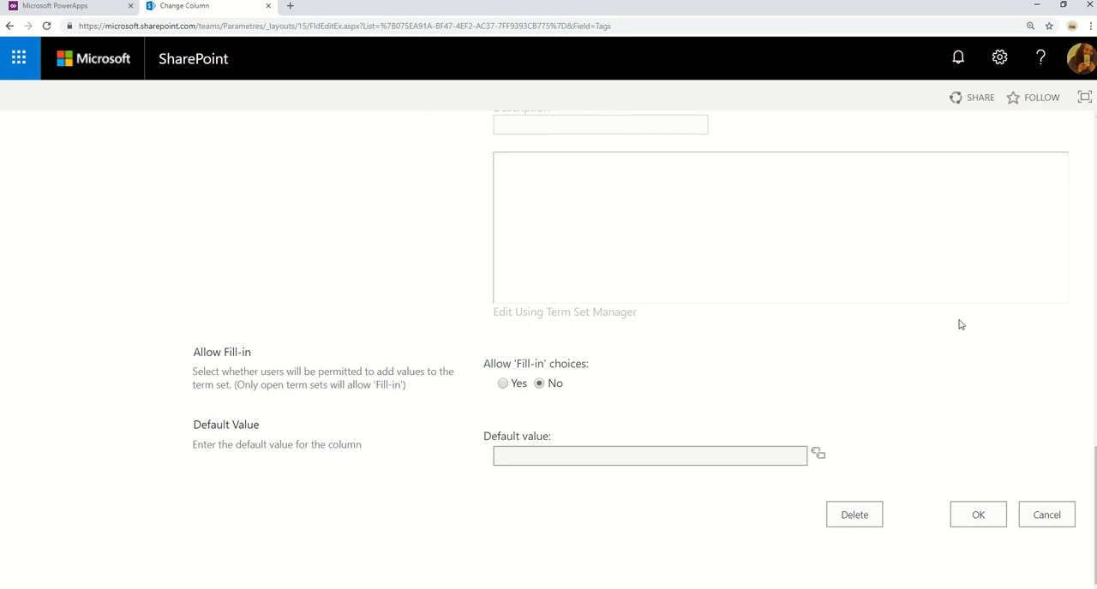
scroll(961, 324, up, 1)
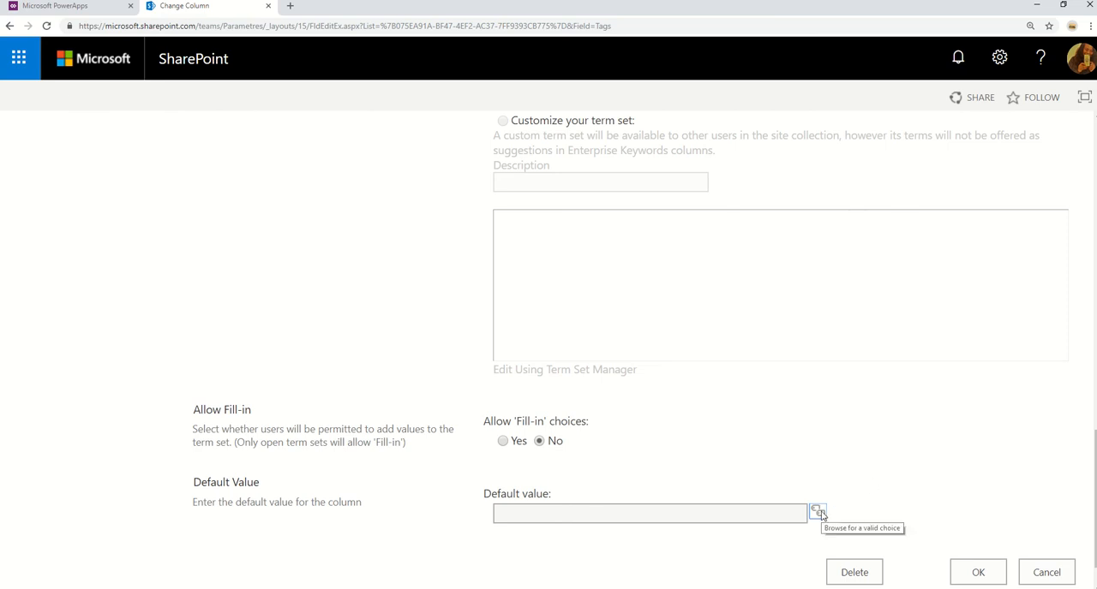
Try to browse for a default value for the Tags column, review its settings again and cancel the column edit.
click(819, 512)
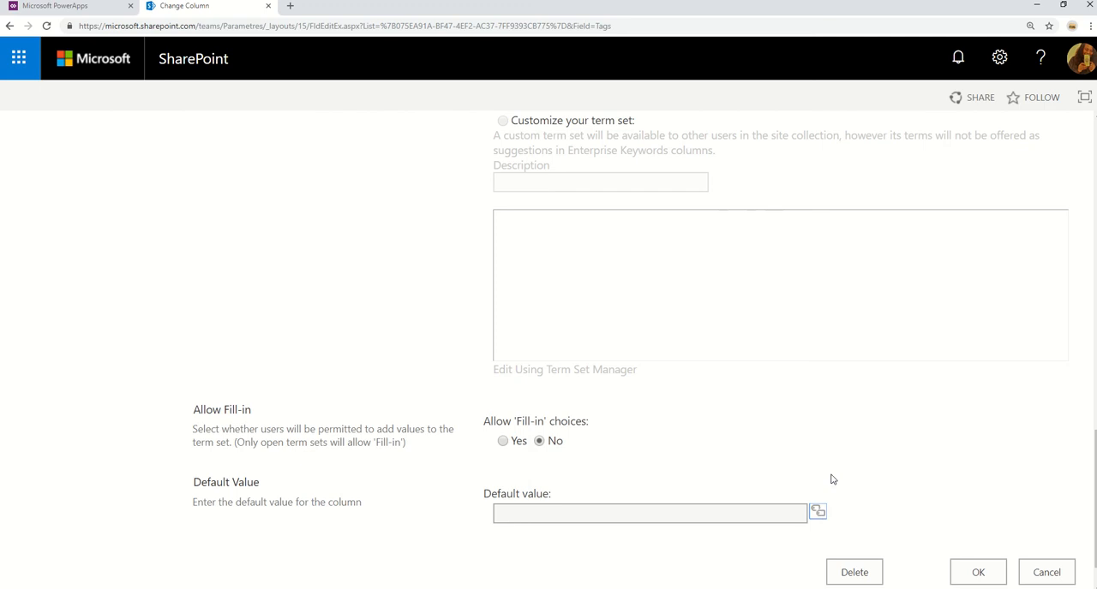
scroll(833, 464, up, 1)
scroll(833, 464, down, 2)
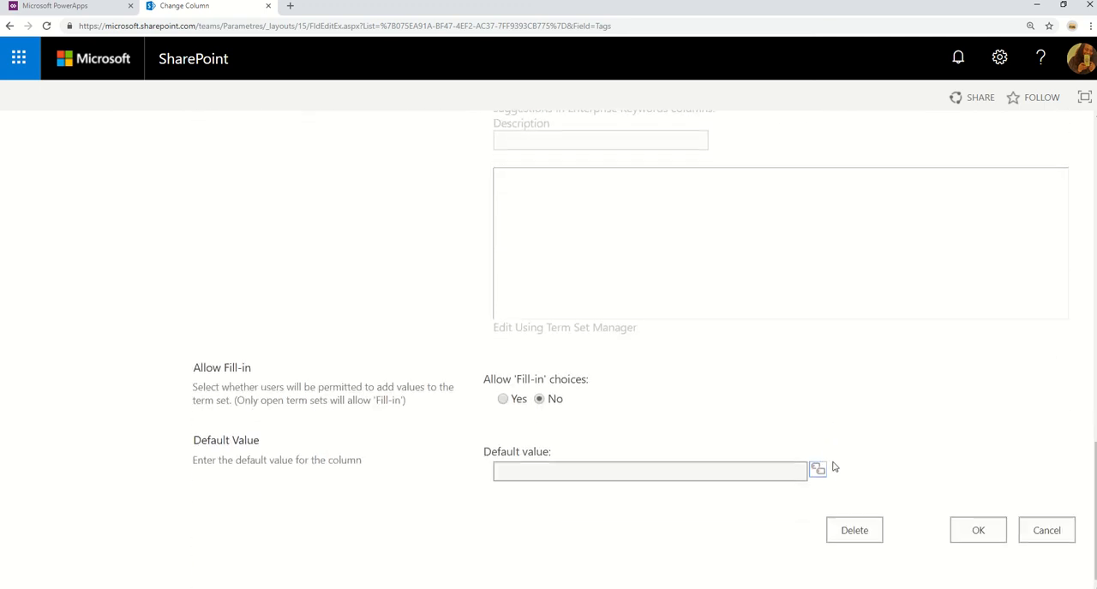
scroll(833, 464, up, 4)
scroll(838, 458, up, 7)
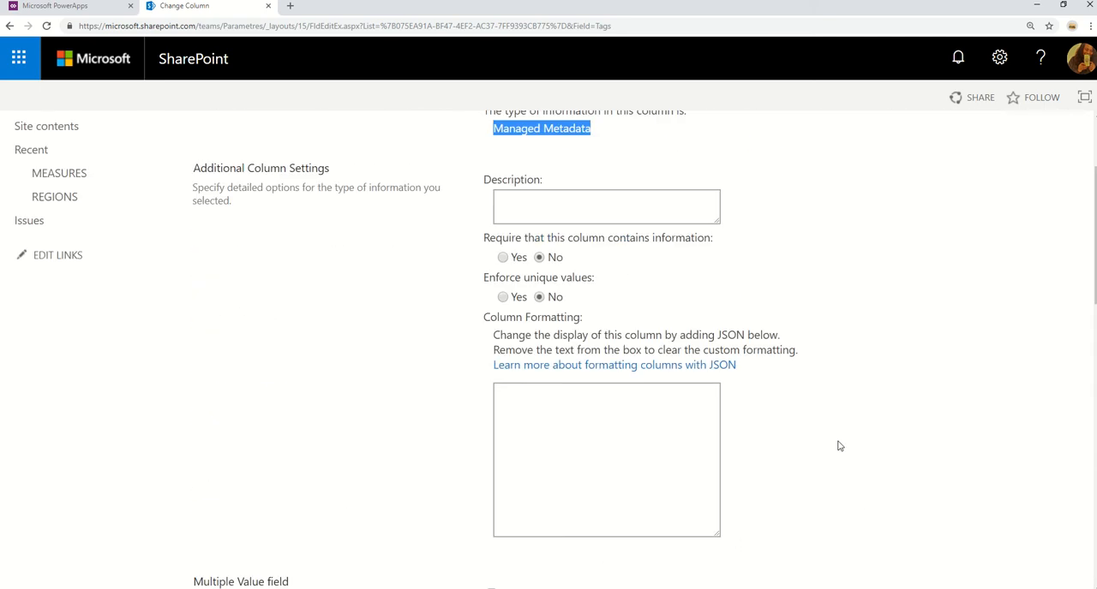
scroll(835, 429, down, 7)
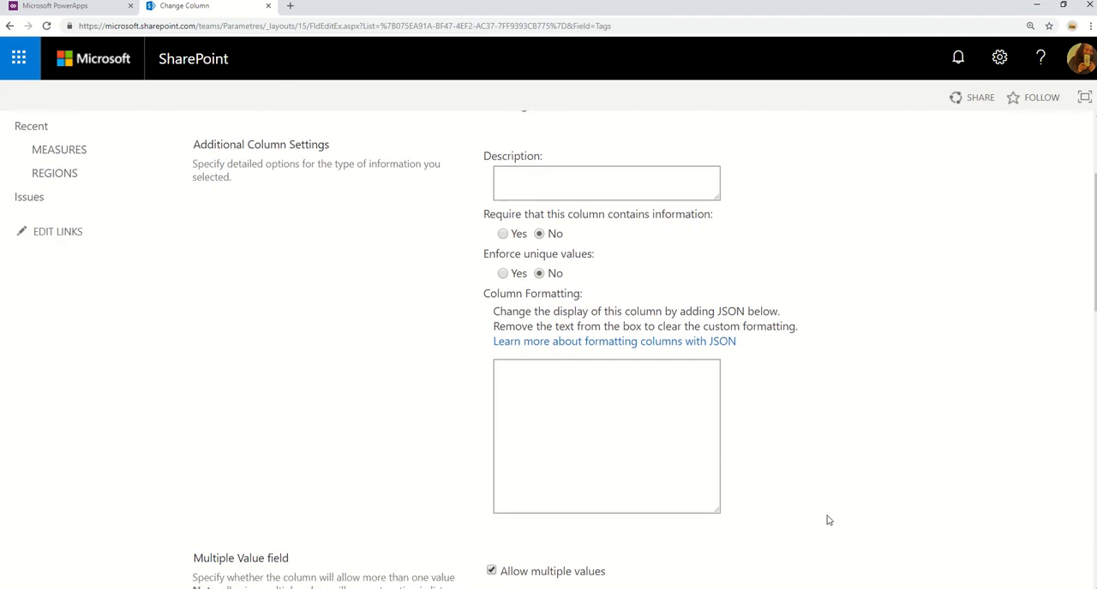
scroll(811, 379, down, 4)
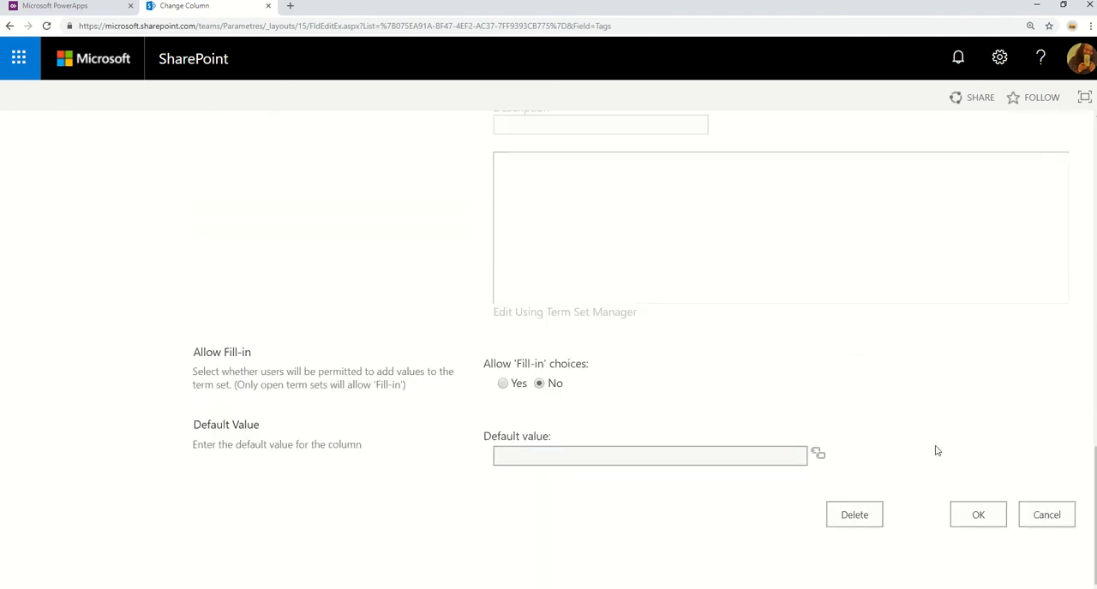
click(1046, 515)
Reopen the Tags column settings and select and expand the Services Disciplines term set in the taxonomy.
scroll(282, 423, down, 5)
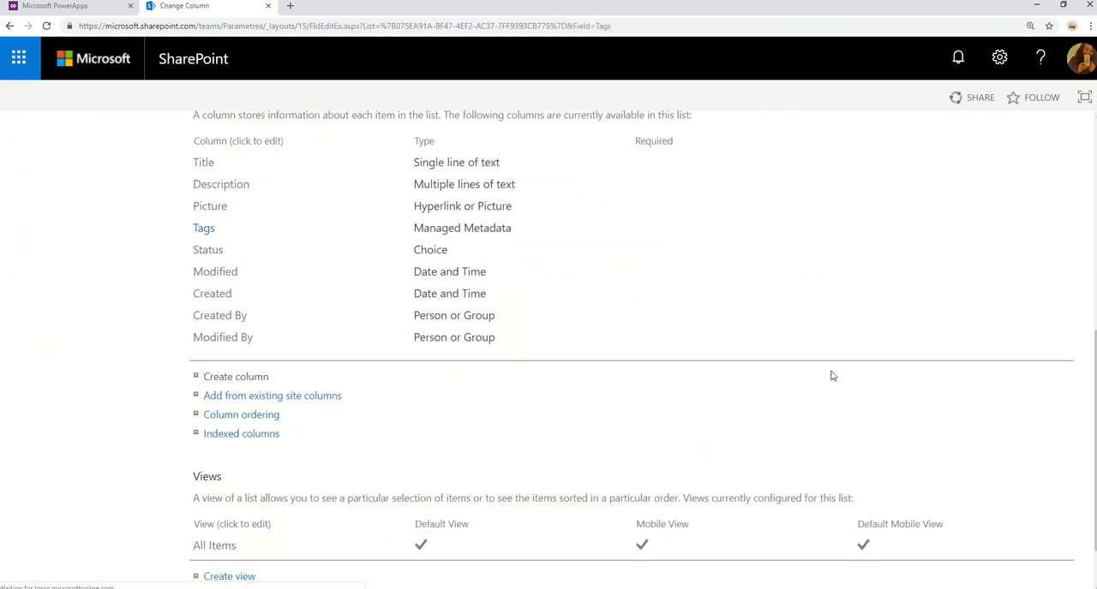
scroll(805, 378, down, 5)
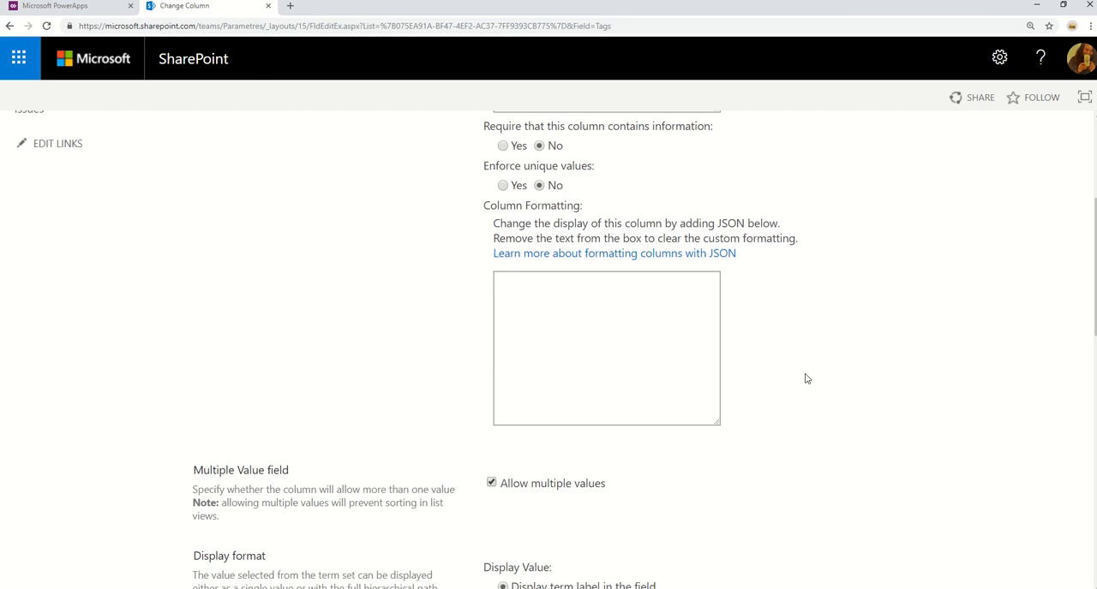
scroll(805, 379, down, 1)
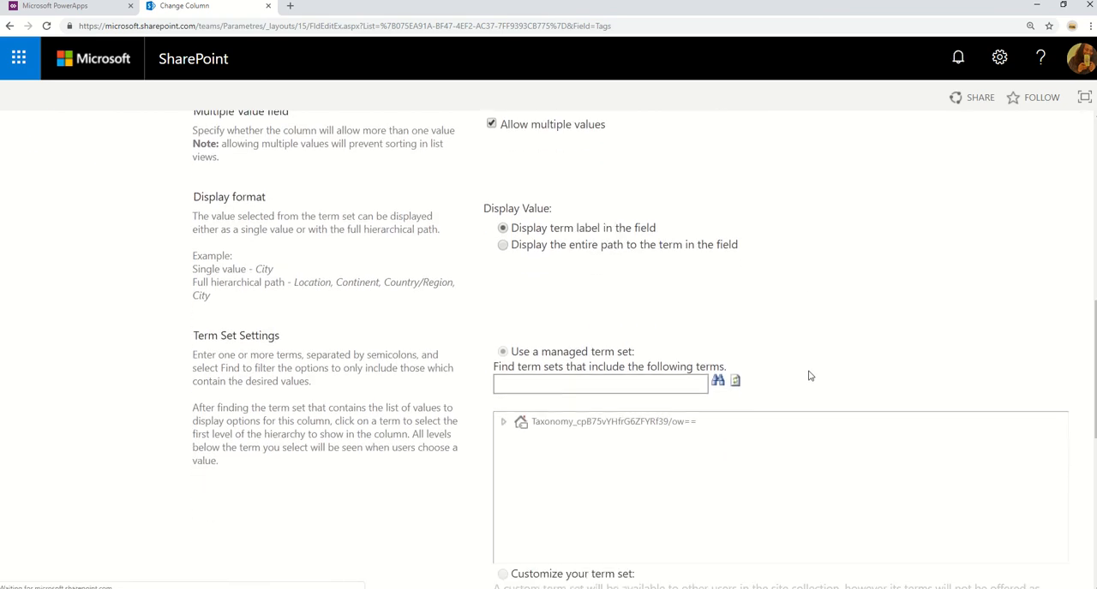
scroll(811, 376, down, 1)
scroll(808, 376, down, 2)
scroll(759, 437, up, 2)
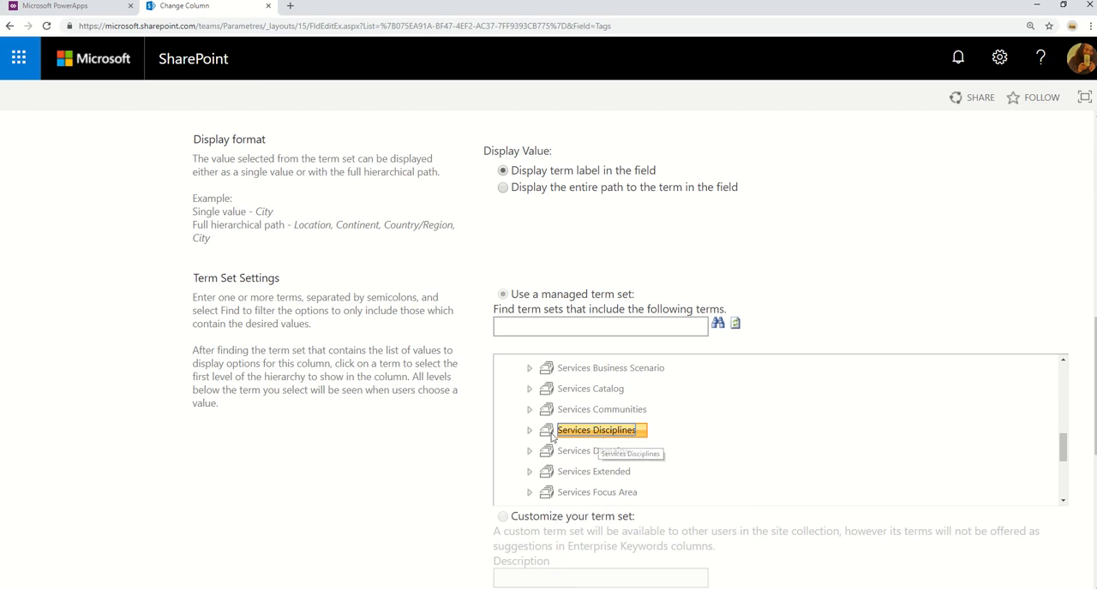
double_click(612, 436)
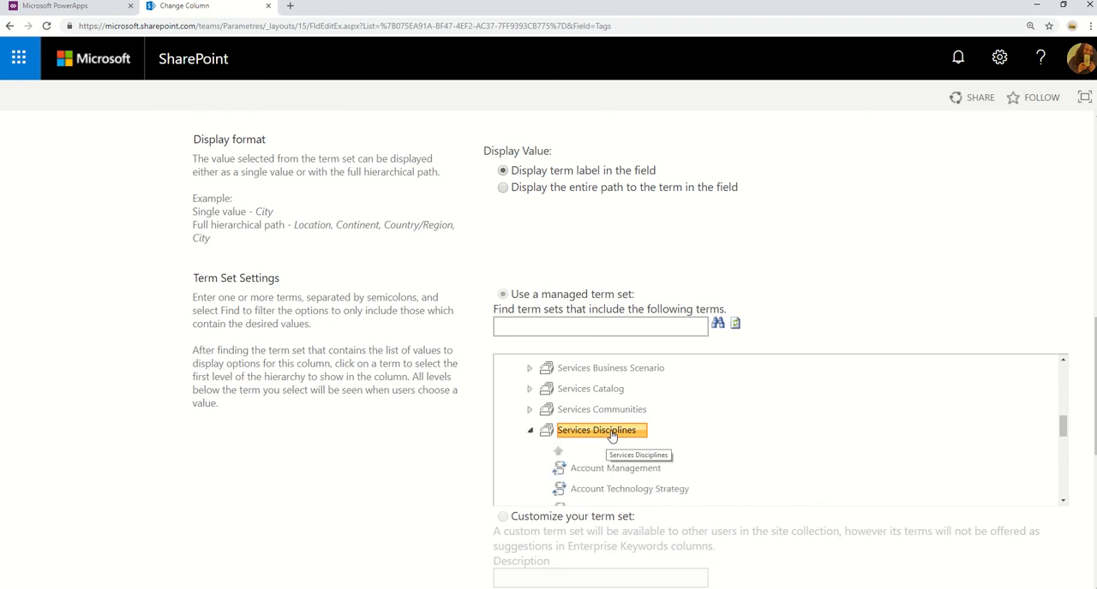
View the terms offered as default values for the Tags column, and cancel both the term picker and the column edit.
scroll(612, 437, down, 10)
scroll(809, 495, down, 5)
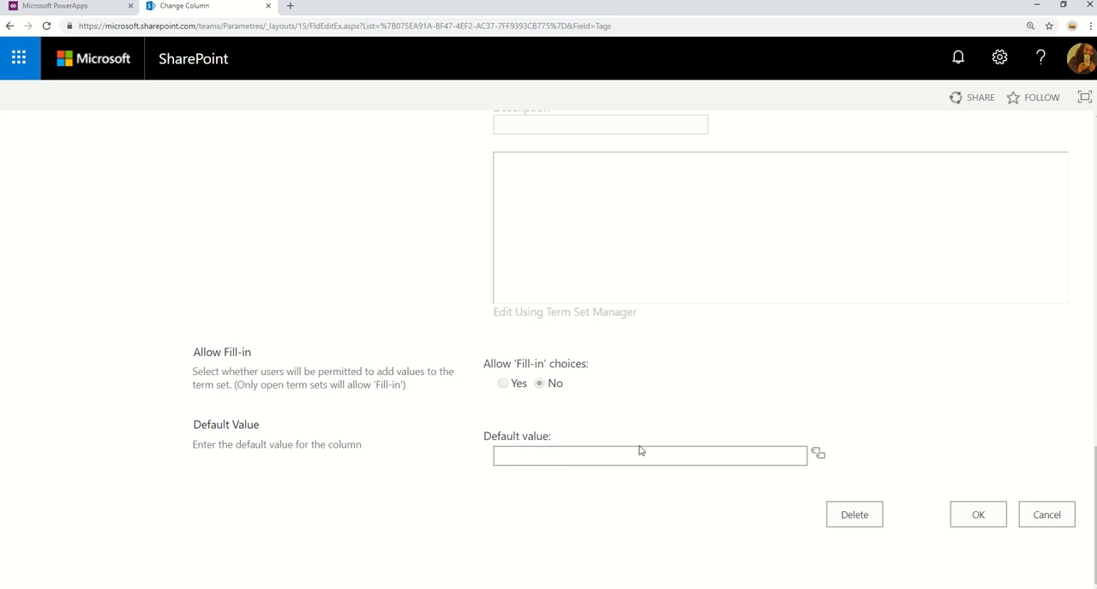
click(818, 454)
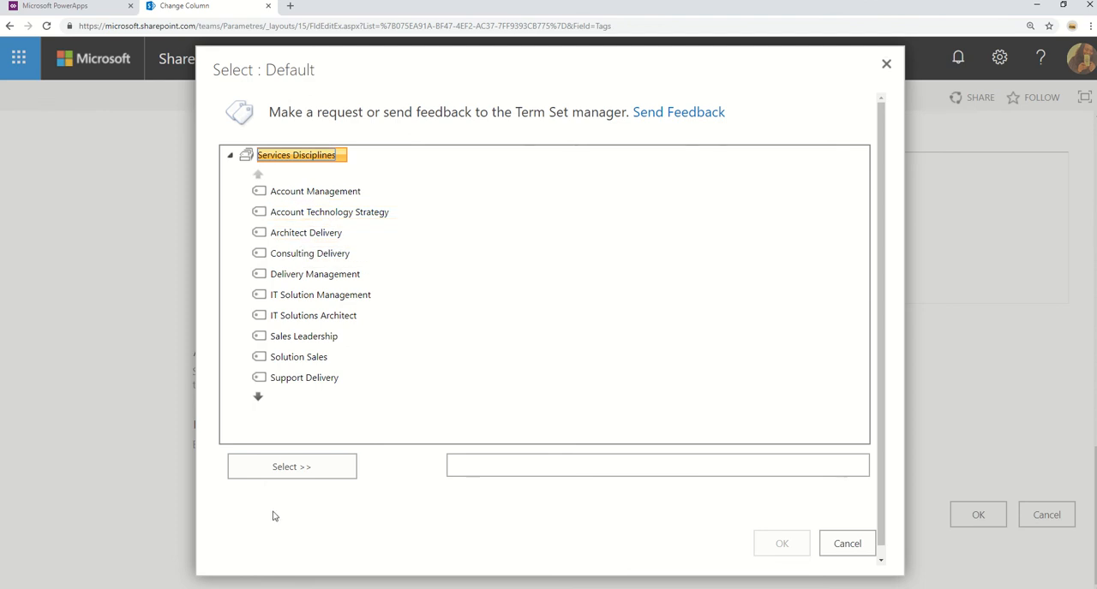
click(845, 545)
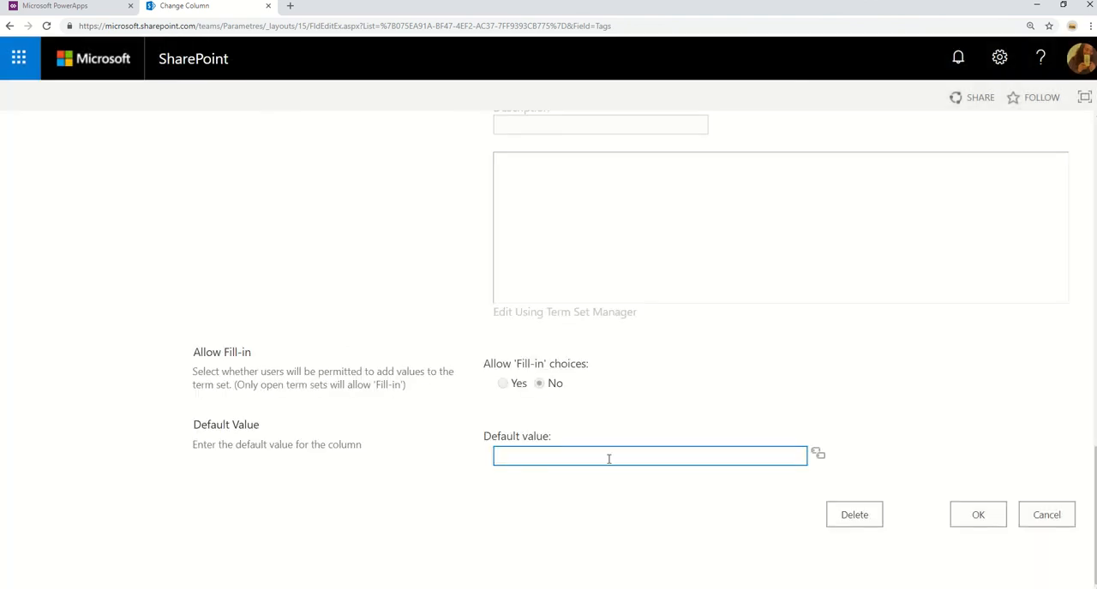
click(1045, 518)
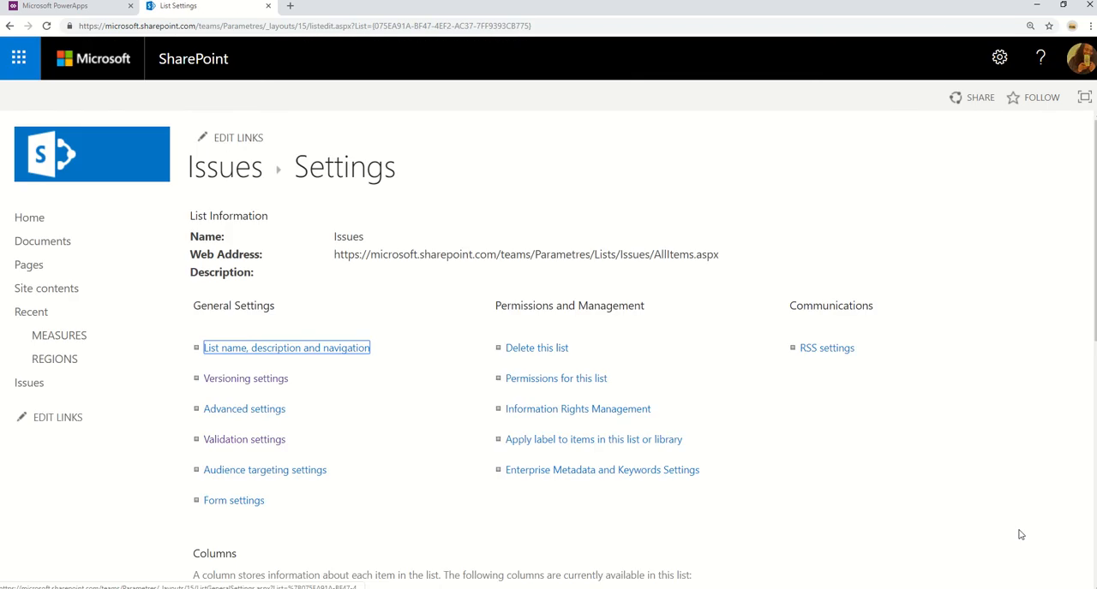
Start a new column in the Issues list named Products with the Managed Metadata type.
scroll(215, 303, down, 7)
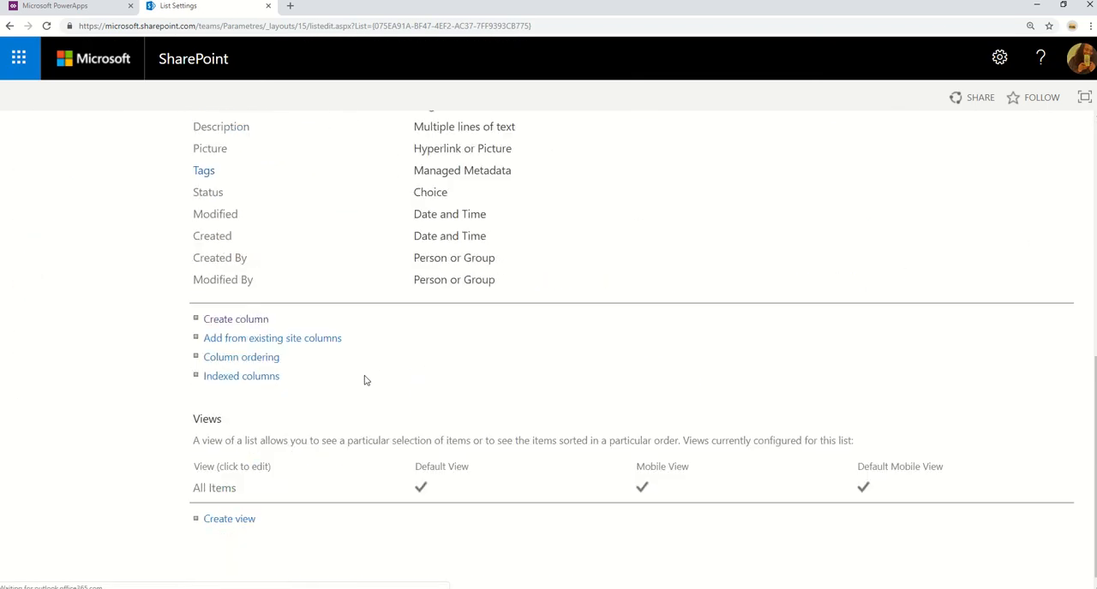
click(254, 324)
mouse_move(701, 588)
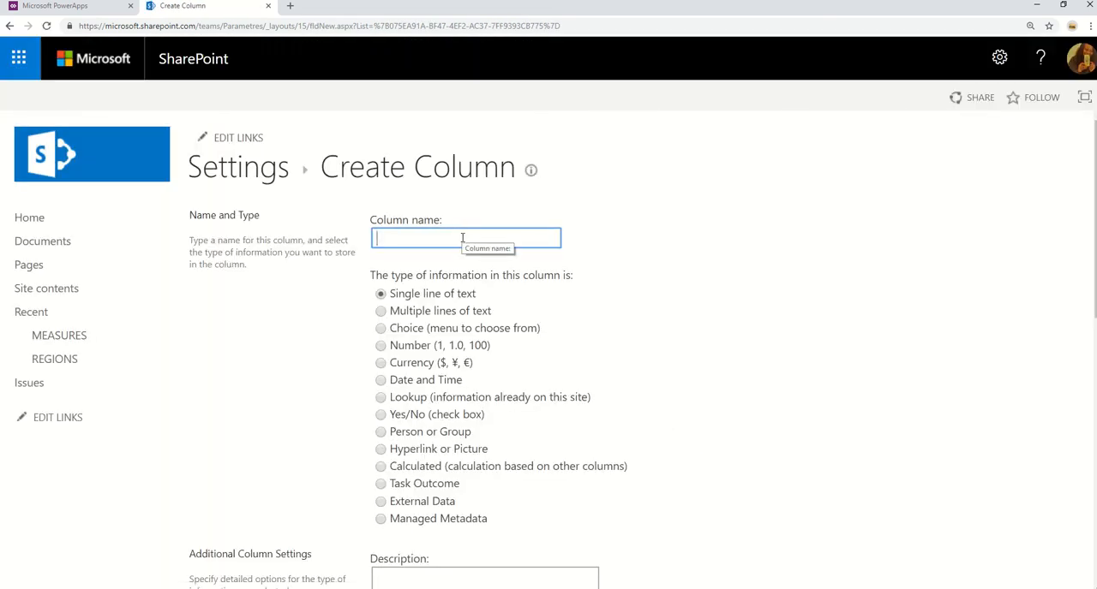
text(Producv)
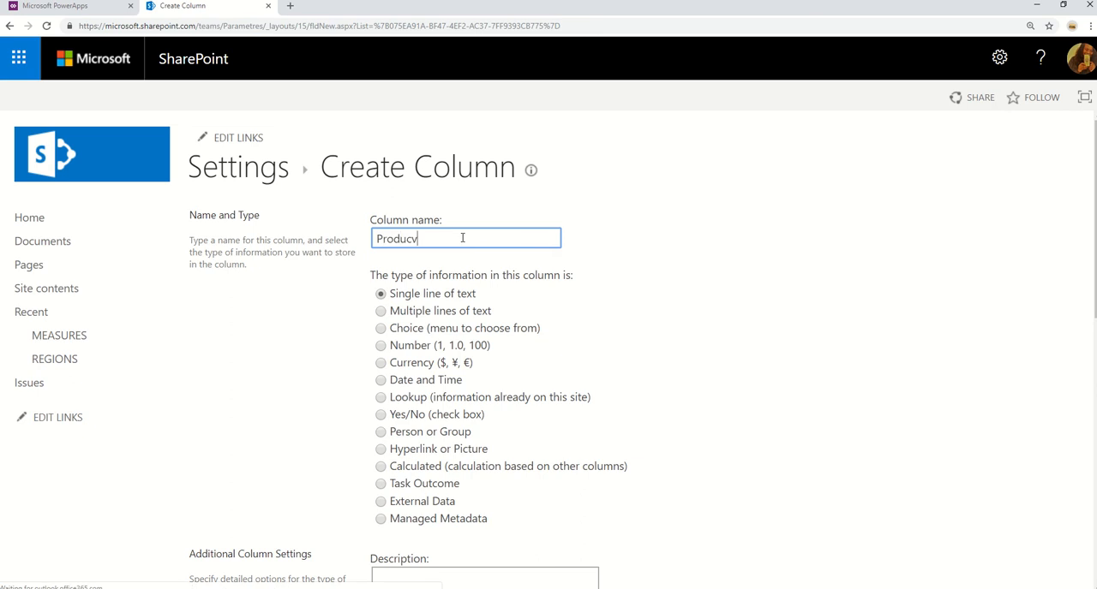
key(BackSpace)
text(ts)
scroll(670, 383, down, 1)
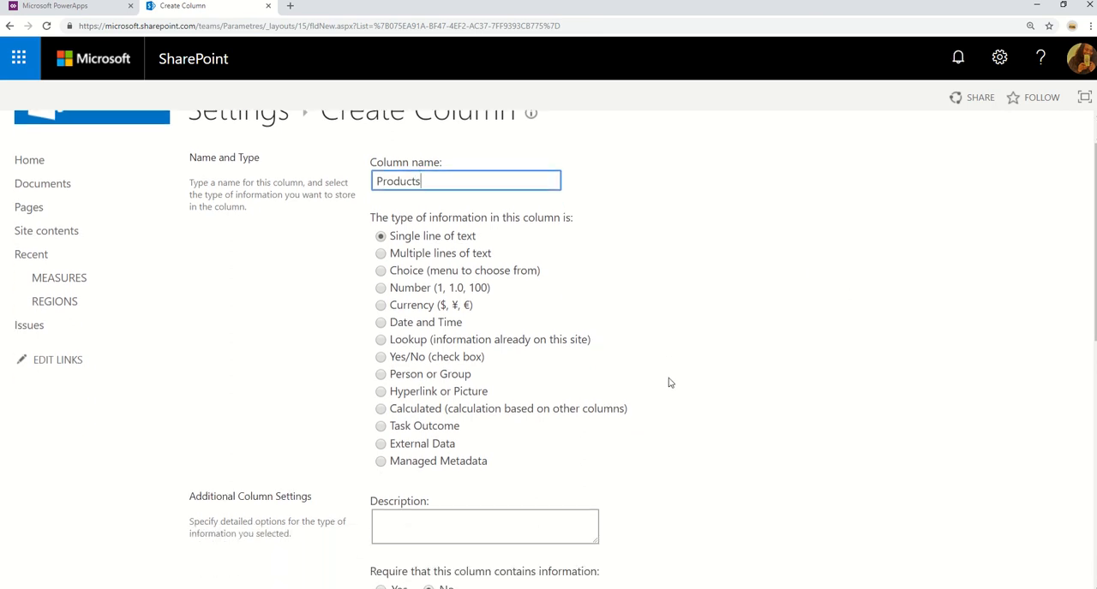
scroll(670, 383, down, 1)
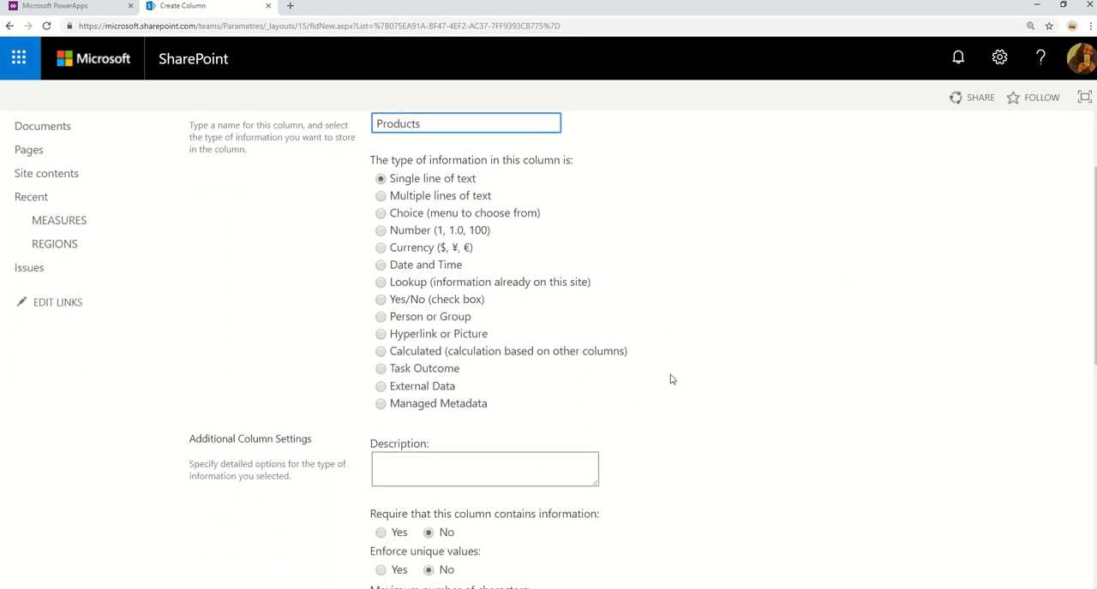
click(385, 406)
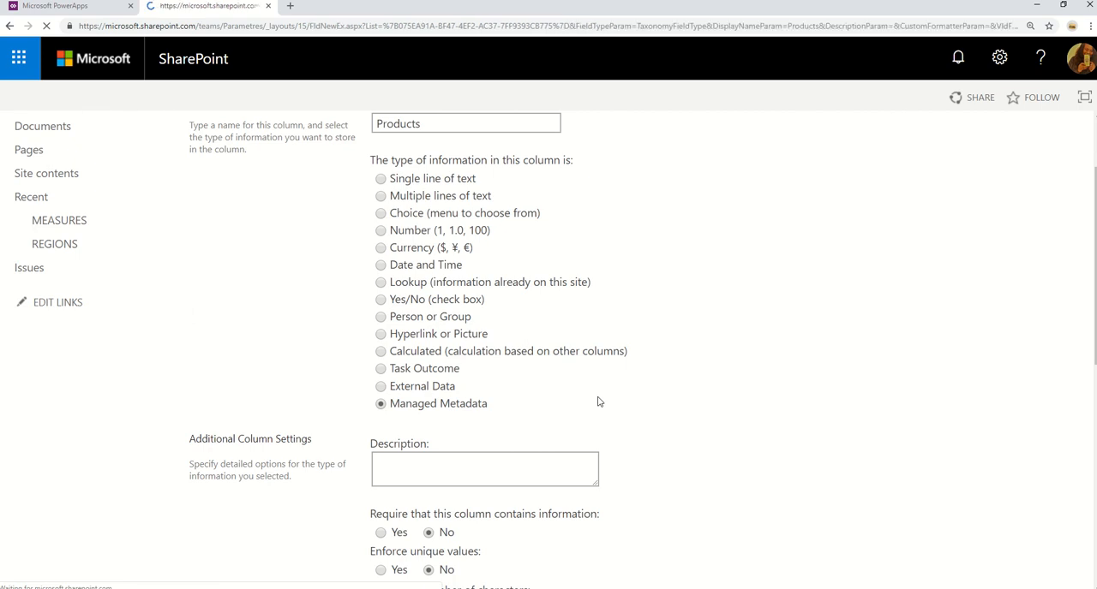
Search the managed term sets for "Surface" in the Products column's term set settings.
scroll(621, 402, down, 7)
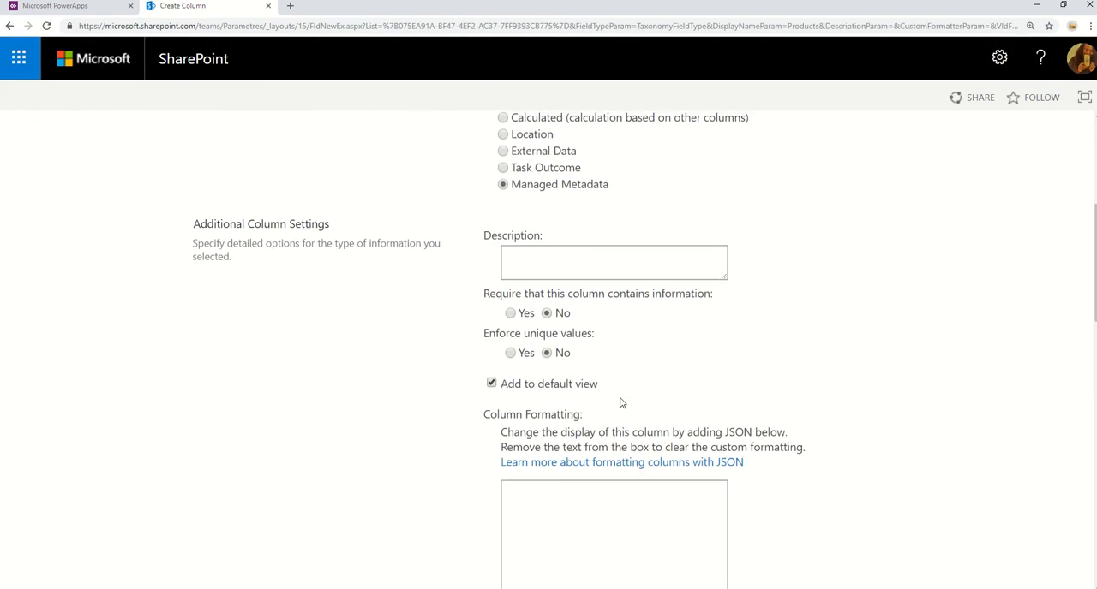
scroll(621, 400, down, 3)
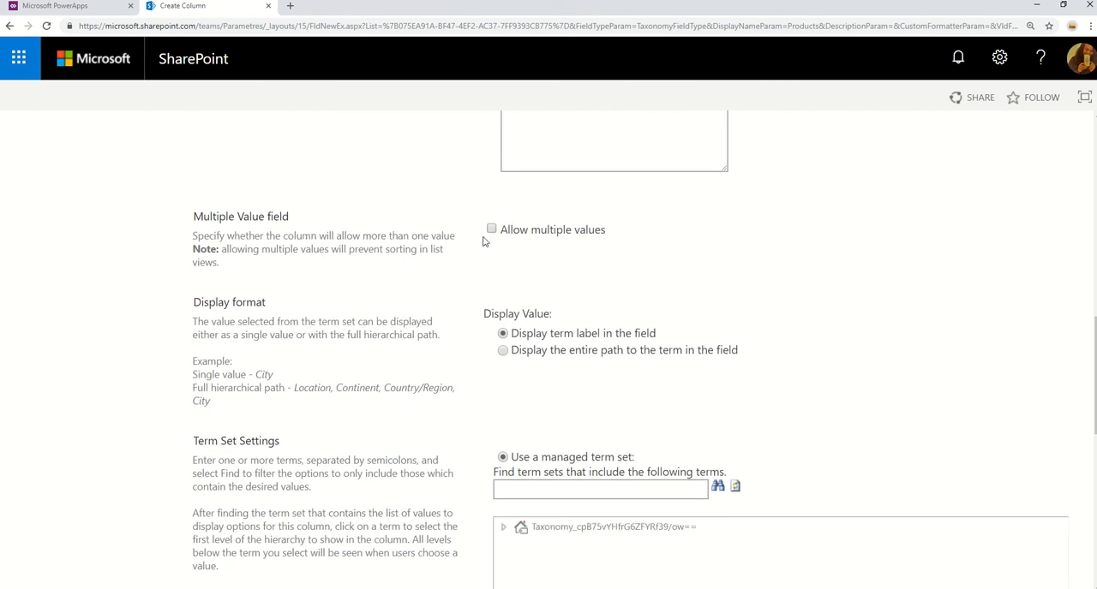
scroll(802, 429, down, 2)
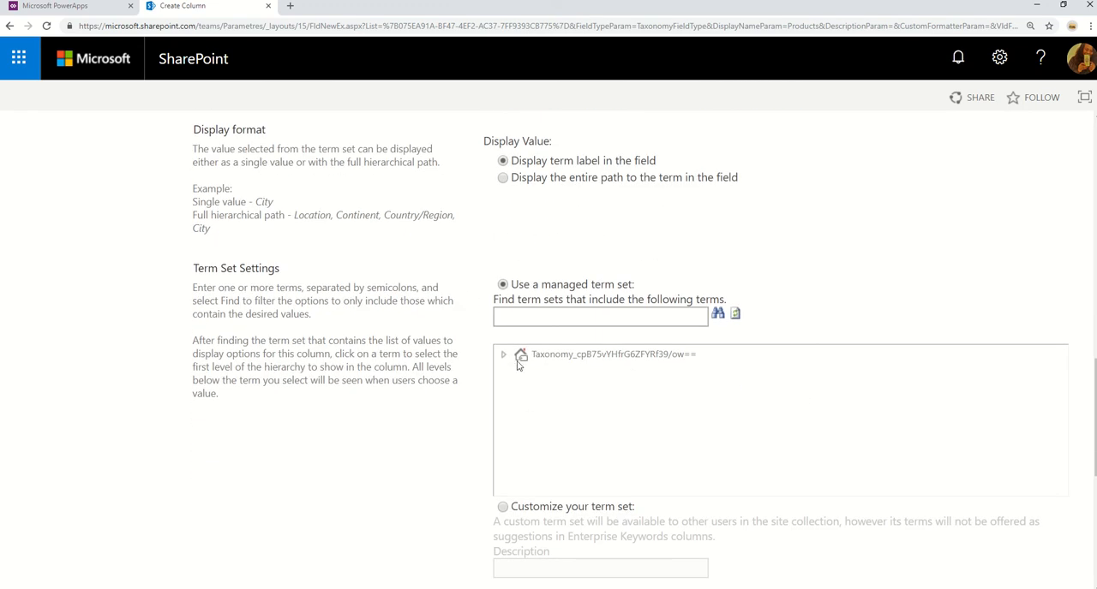
click(551, 317)
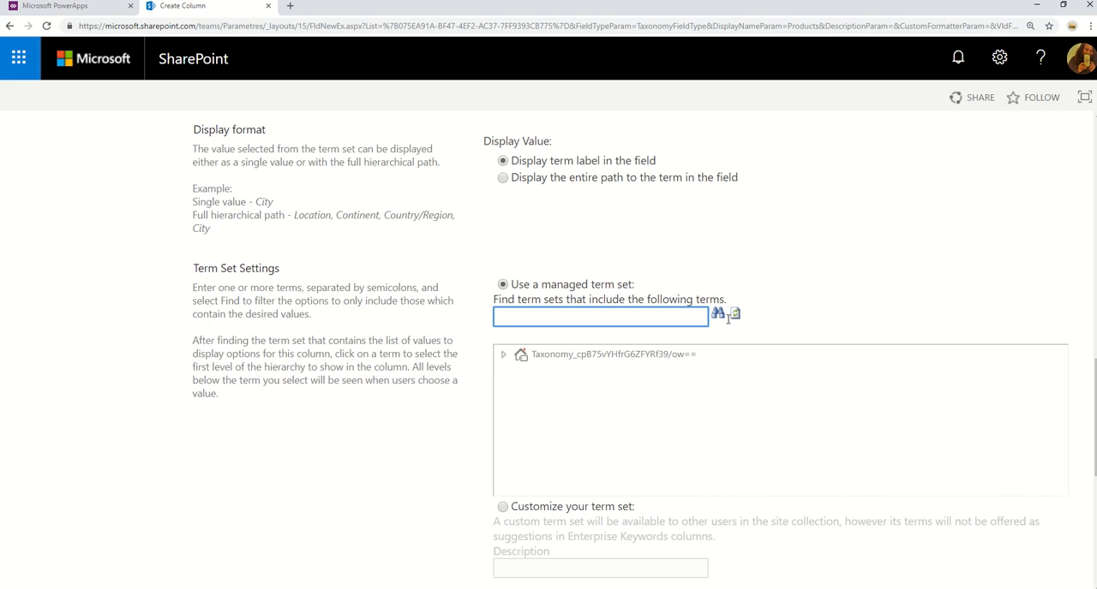
text(Surface)
click(718, 314)
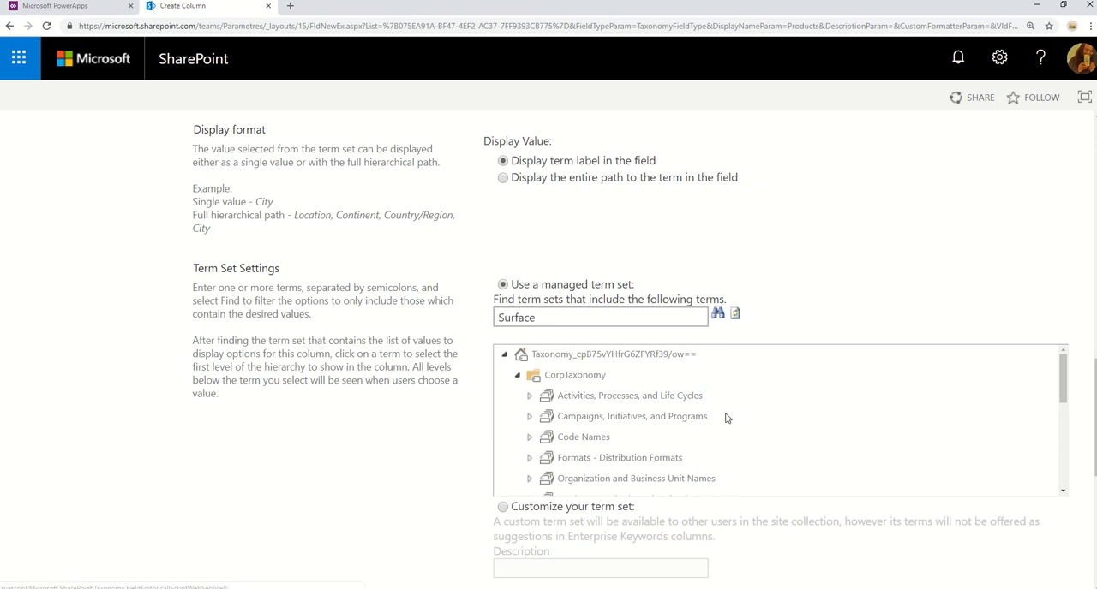
Look through the term sets found for Surface and cancel the creation of the Products column.
scroll(718, 414, down, 3)
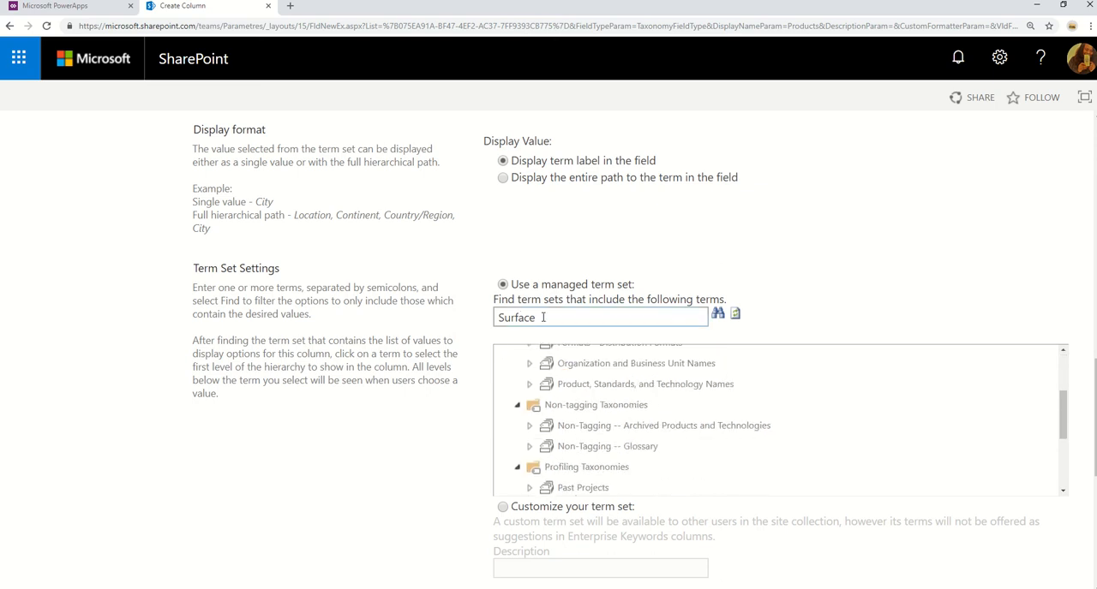
scroll(686, 472, down, 4)
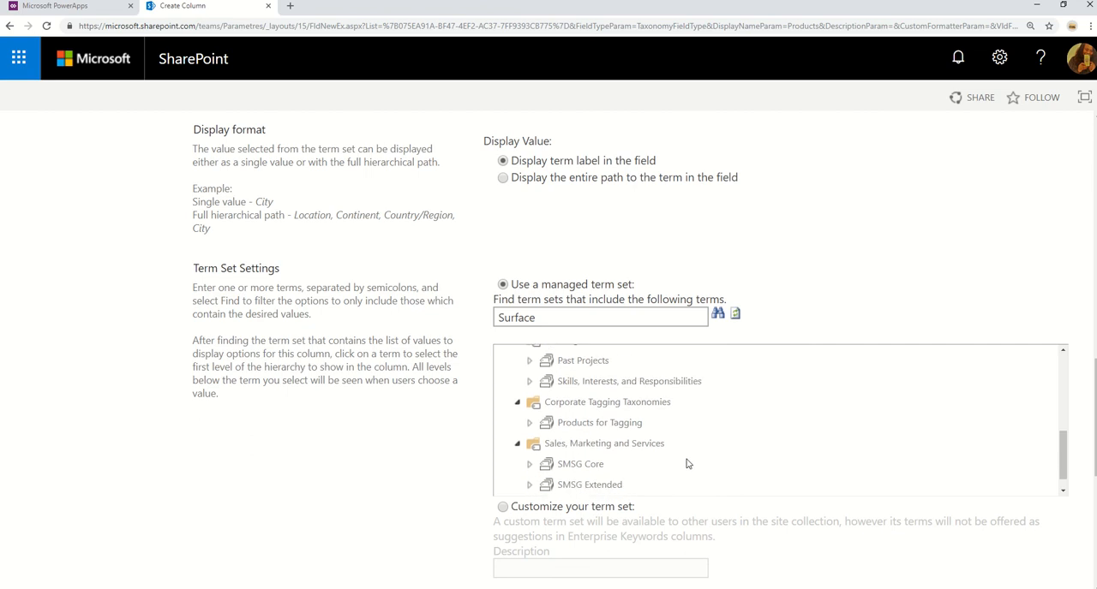
scroll(686, 459, up, 8)
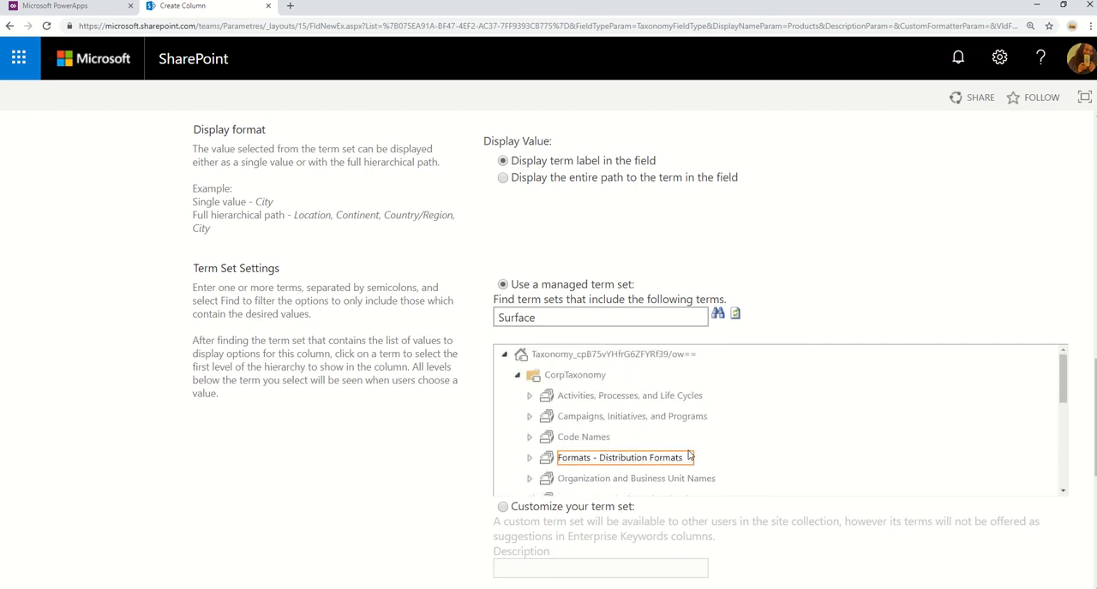
scroll(688, 456, down, 3)
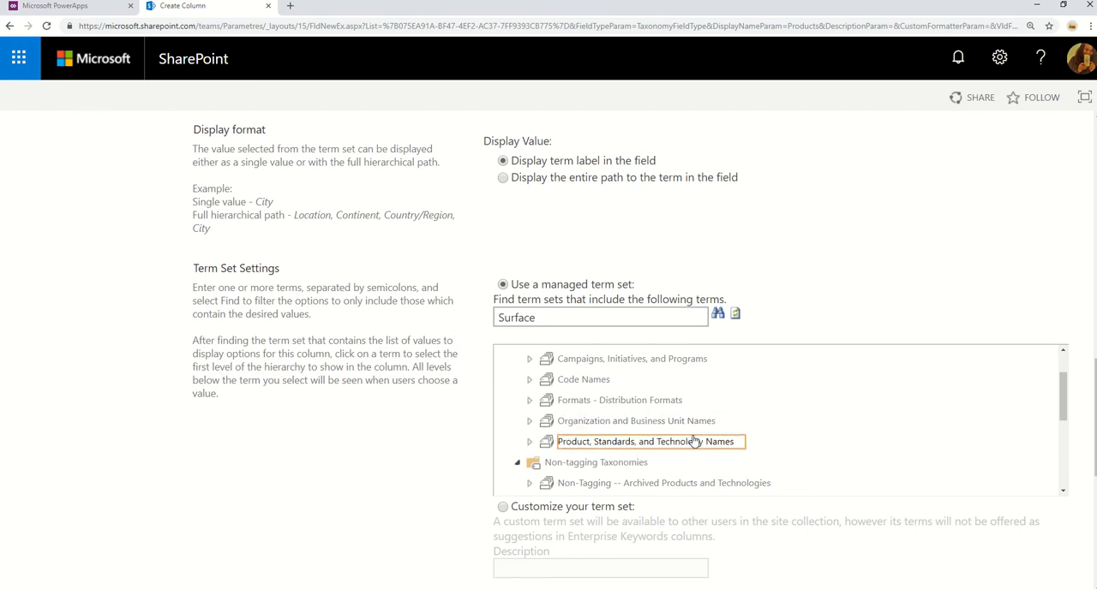
scroll(935, 454, down, 5)
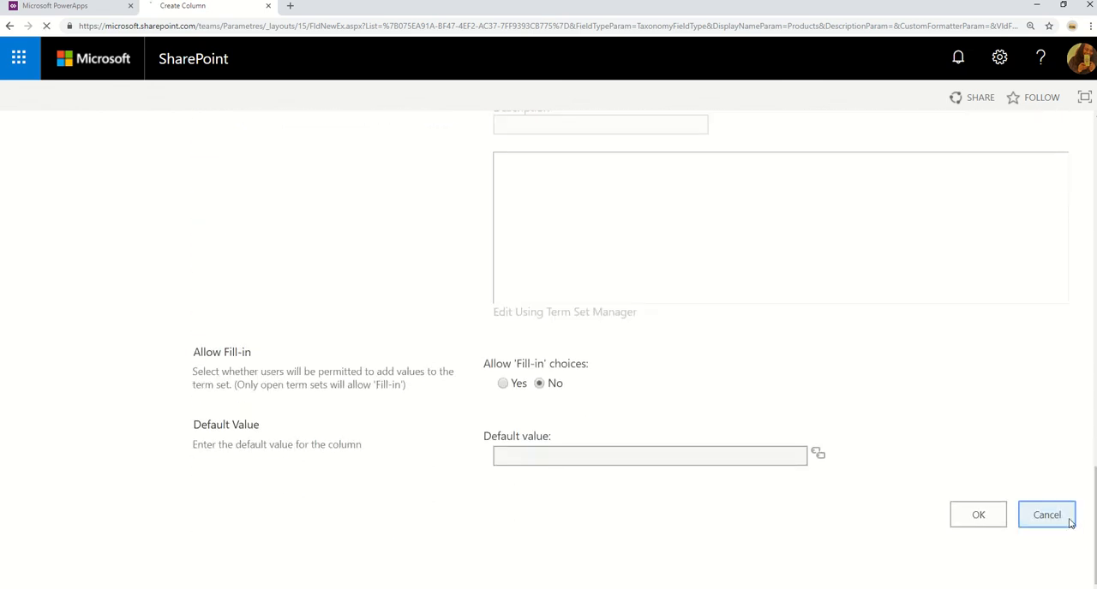
click(1067, 521)
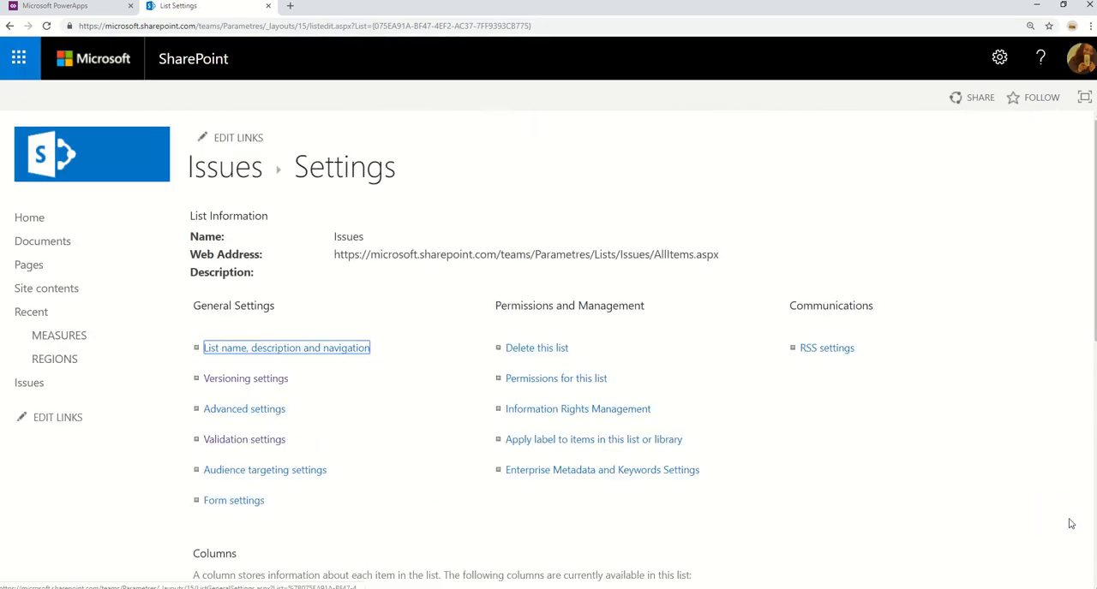
Return to the Issues list, dismissing the translation offer, and show its PowerApps options.
click(223, 170)
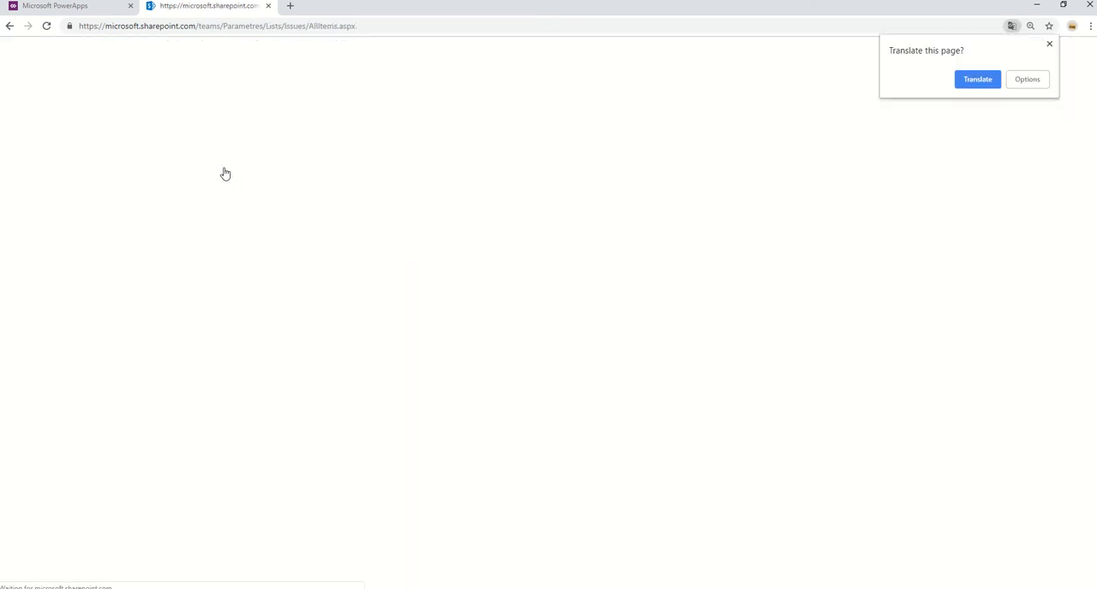
click(1050, 44)
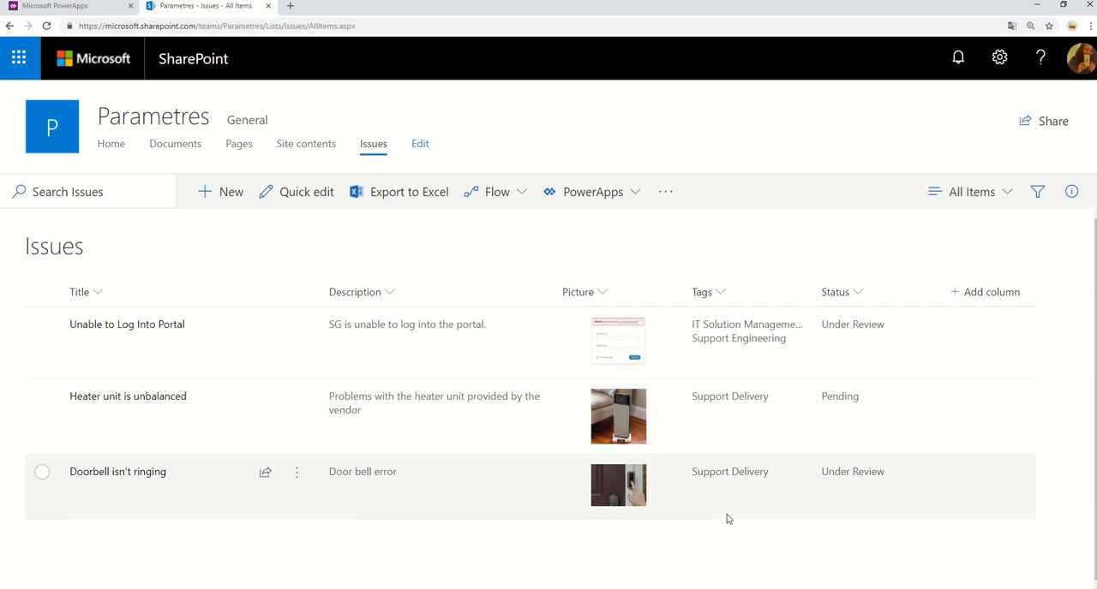
click(636, 195)
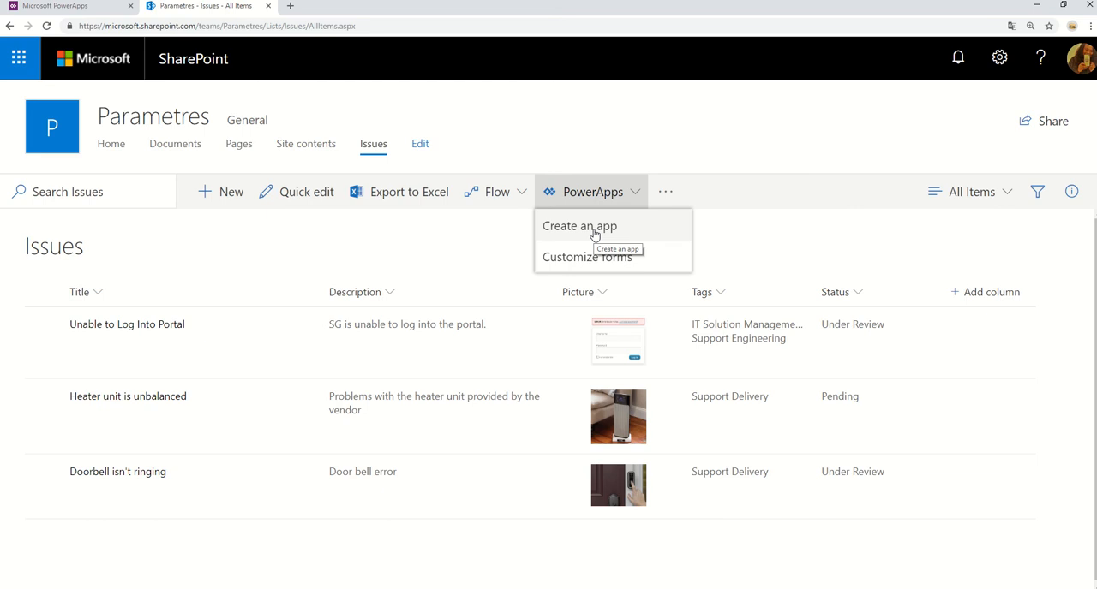
Switch to PowerApps, view the app creation templates, and launch the Demo Enterprise Terms app from the apps list.
click(60, 6)
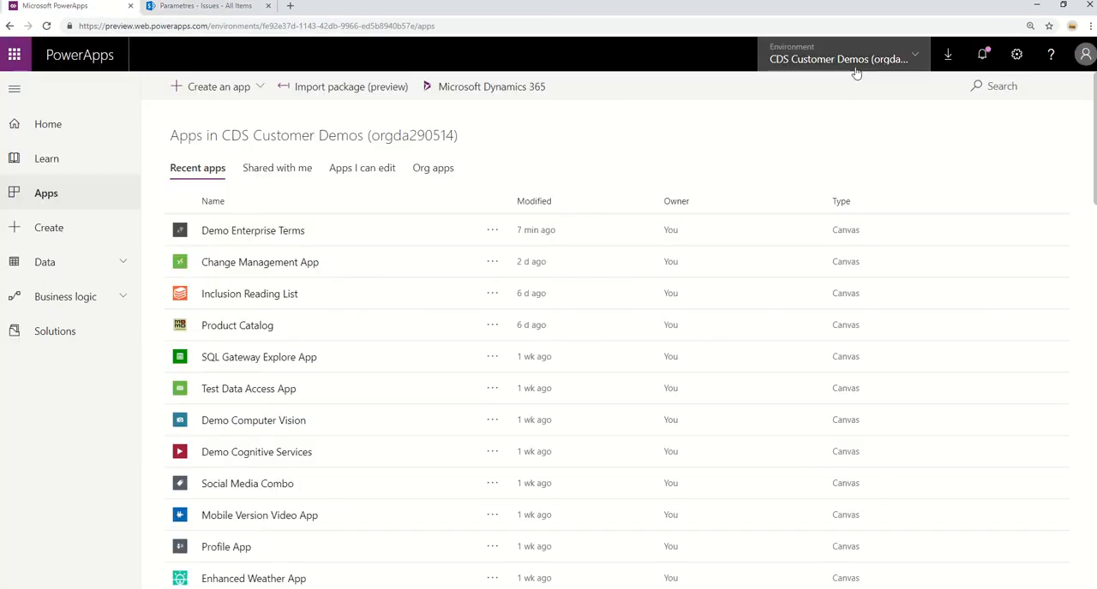
click(47, 229)
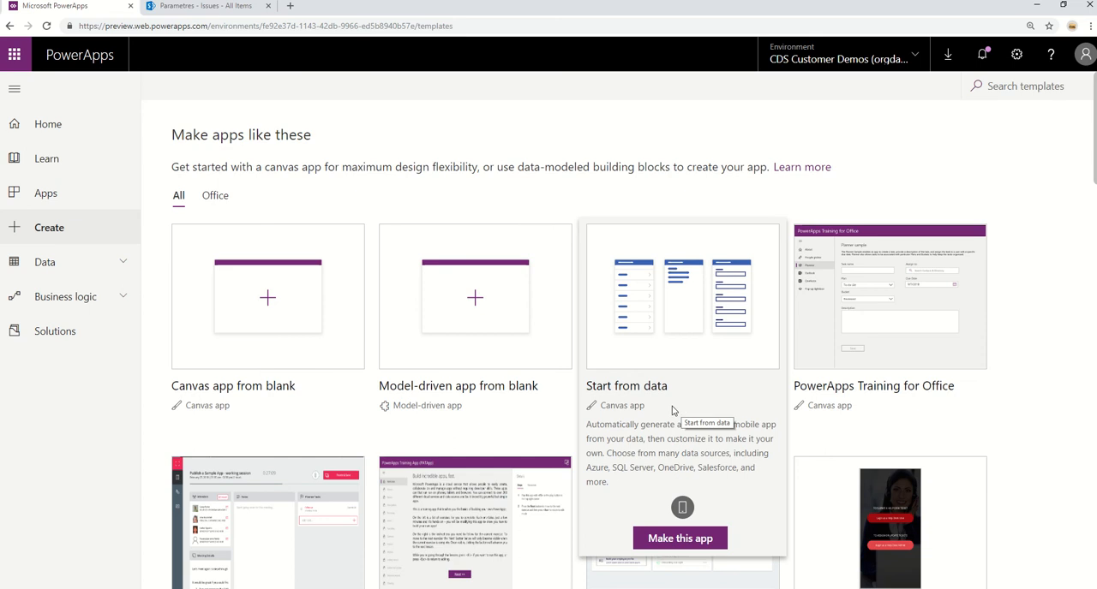
click(31, 190)
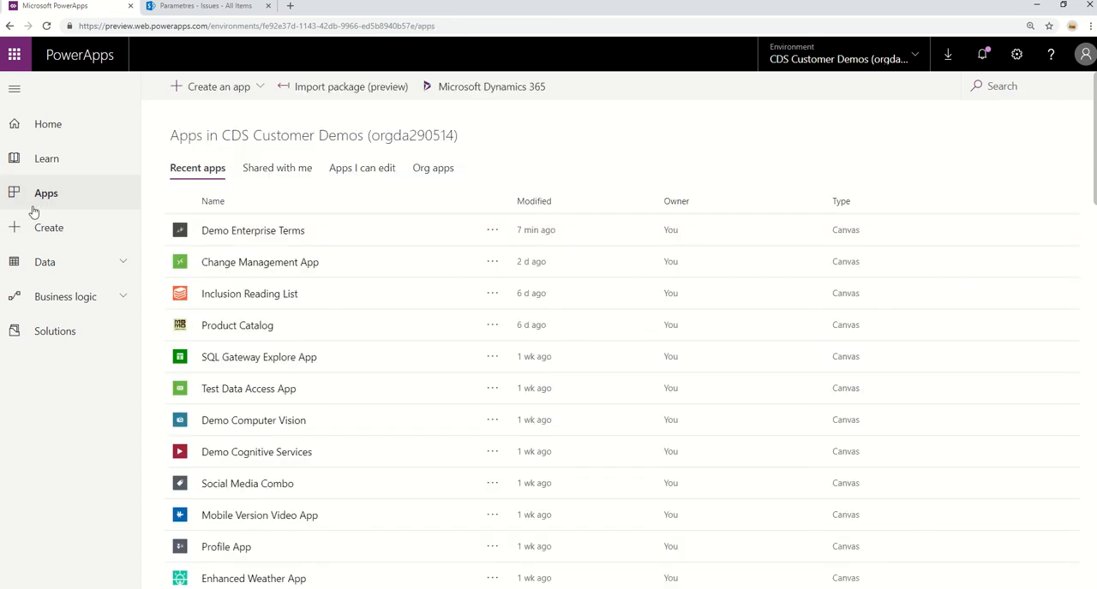
click(266, 236)
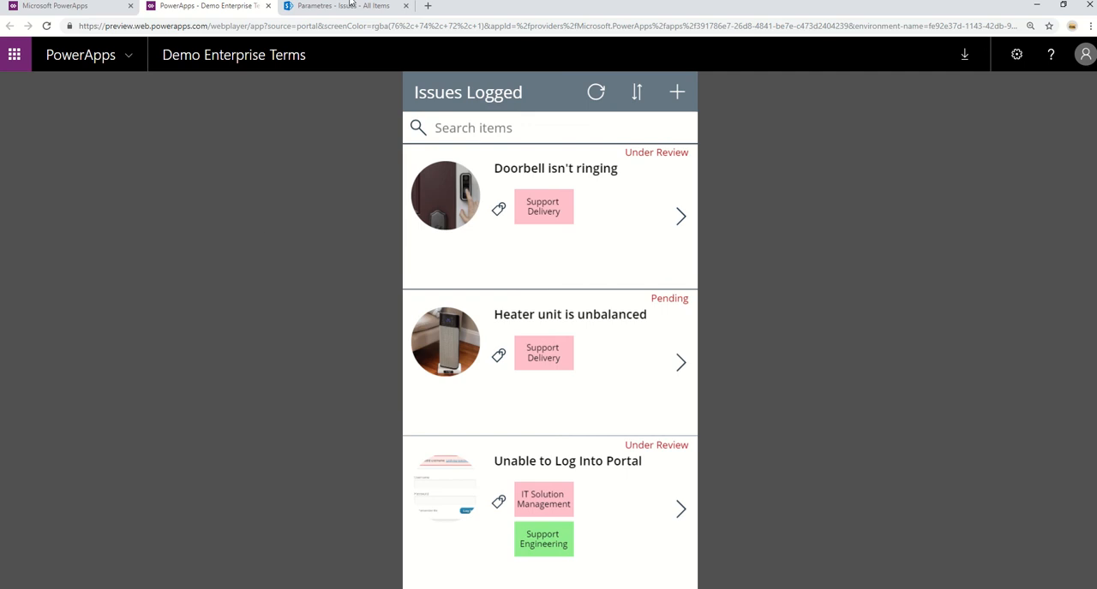
Open the "Doorbell isn't ringing" issue for editing and look through its available Tags choices.
click(680, 219)
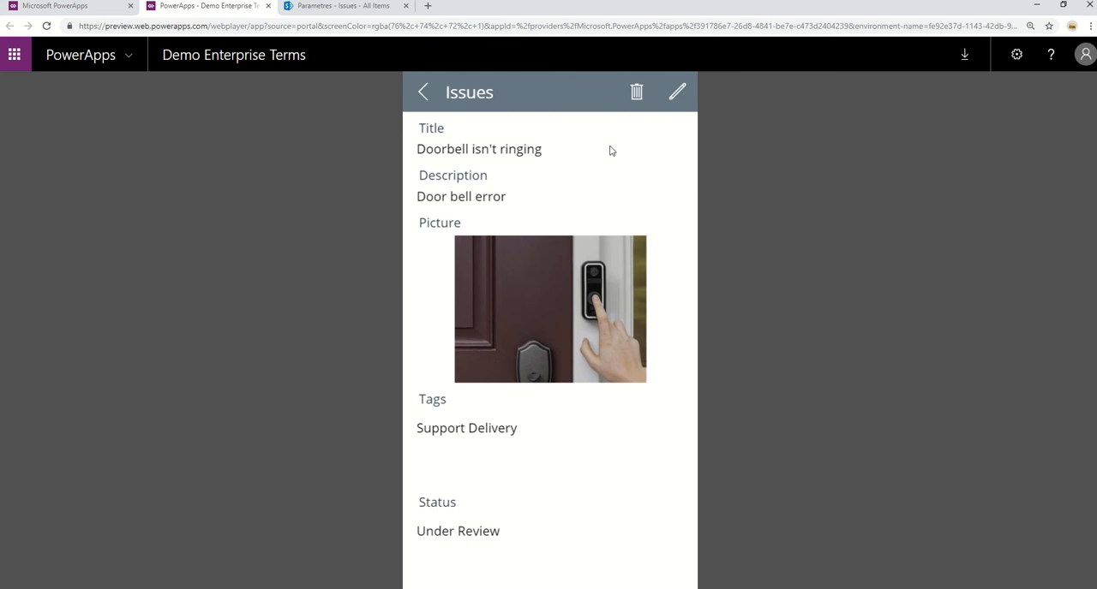
click(677, 92)
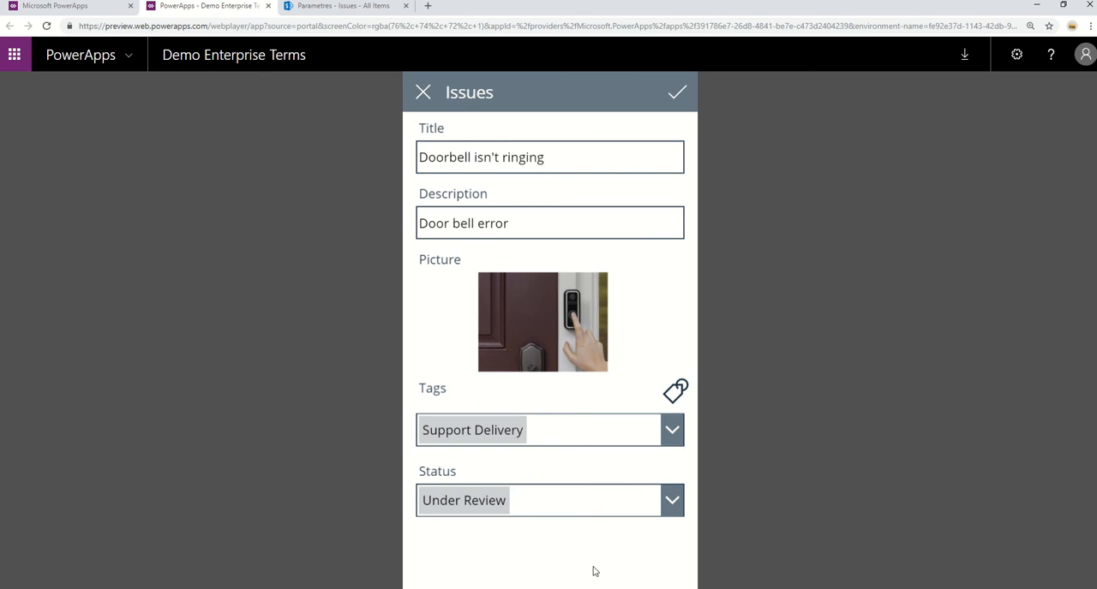
click(670, 432)
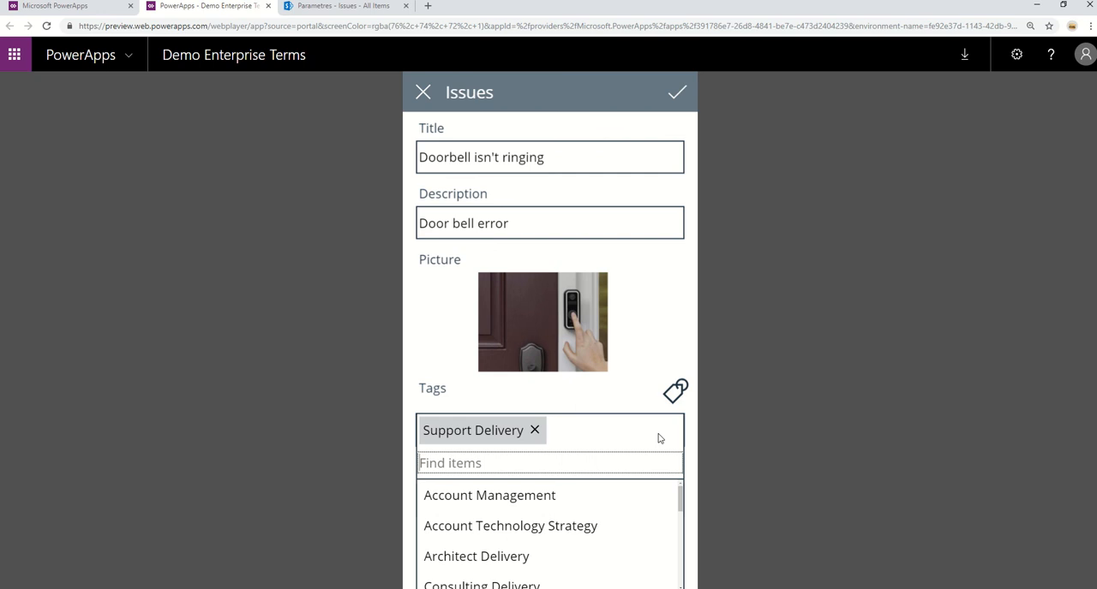
scroll(625, 526, down, 1)
scroll(625, 525, up, 2)
Search the available tags for "account" and clear the search.
text(s)
key(BackSpace)
text(account)
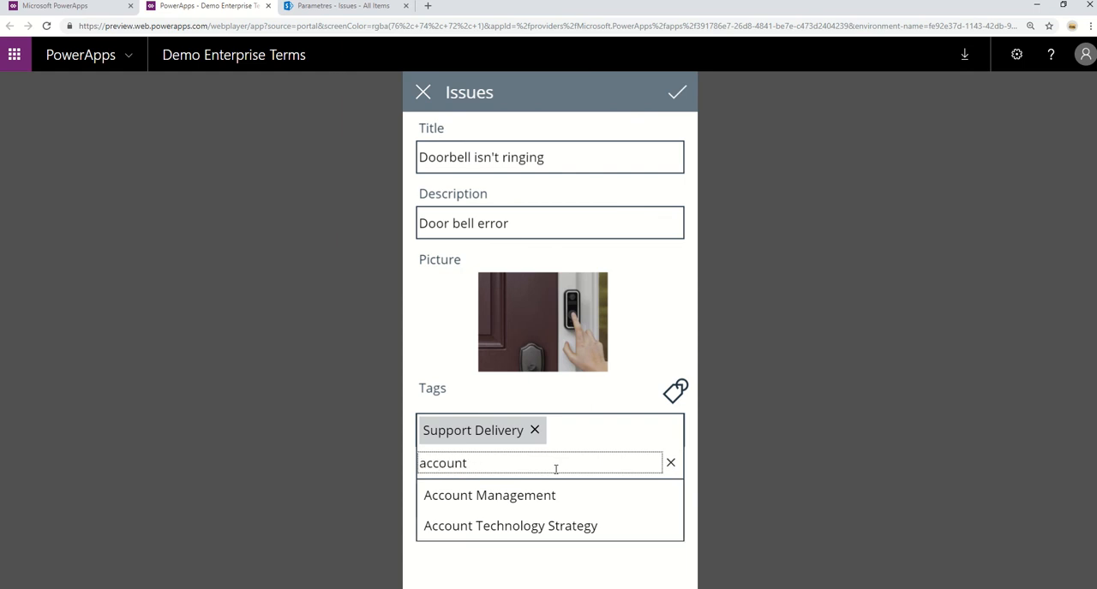
key(BackSpace)
key(BackSpace)
key(BackSpace)
key(BackSpace)
key(BackSpace)
key(BackSpace)
key(BackSpace)
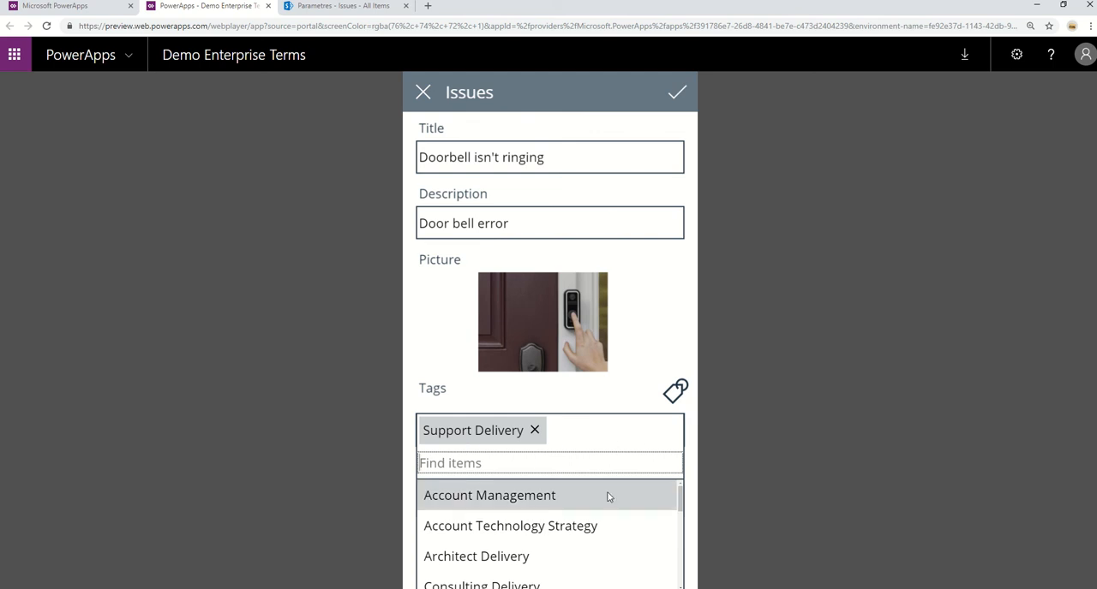
Add the Account Management tag to the doorbell issue, save it and return to the logged issues.
click(518, 498)
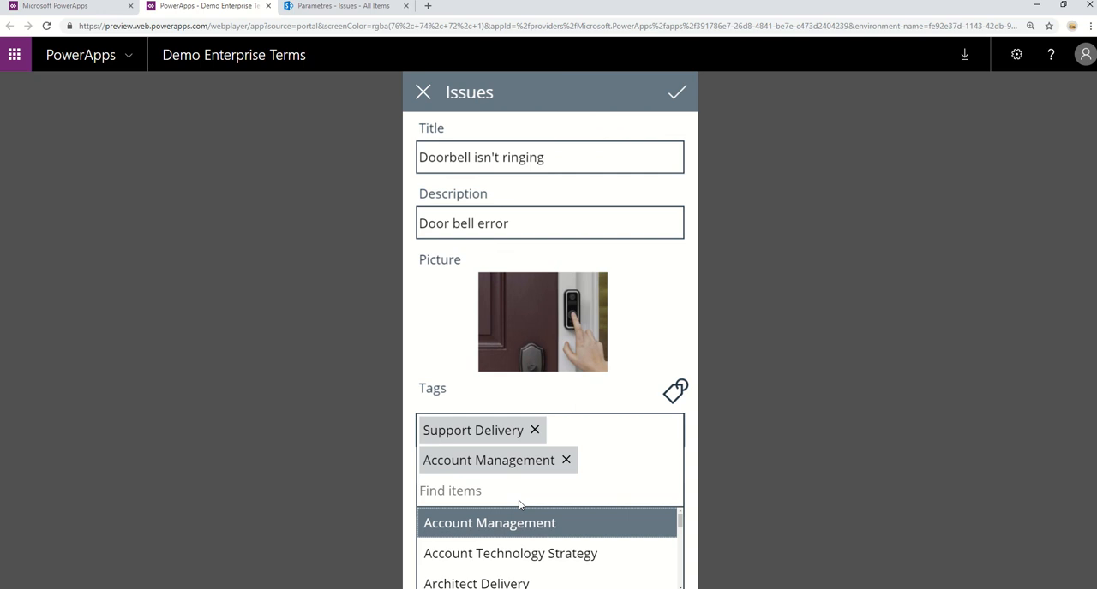
click(678, 92)
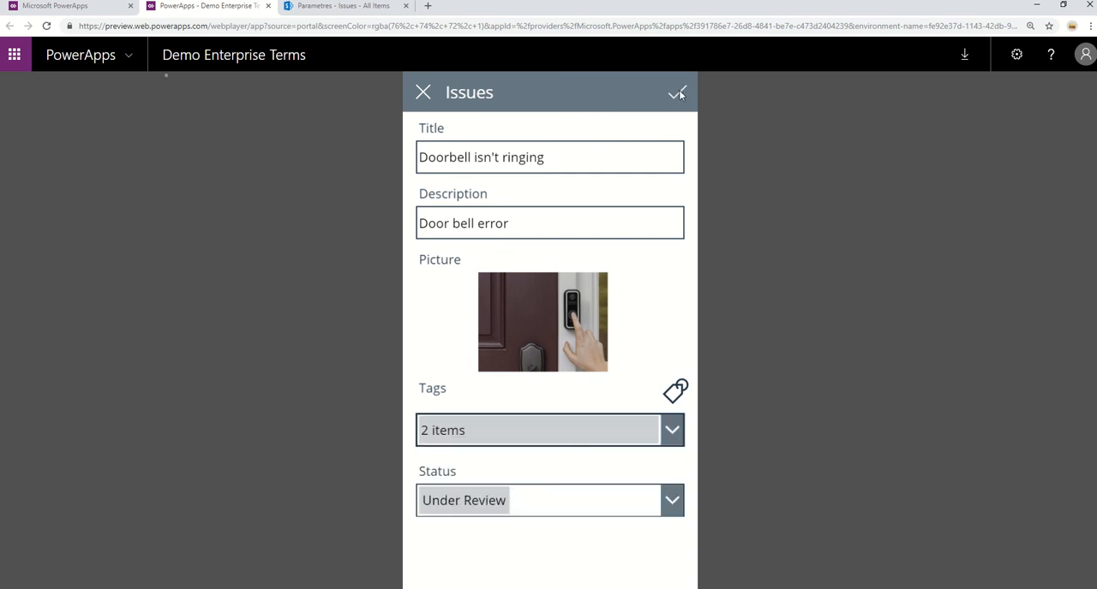
click(678, 93)
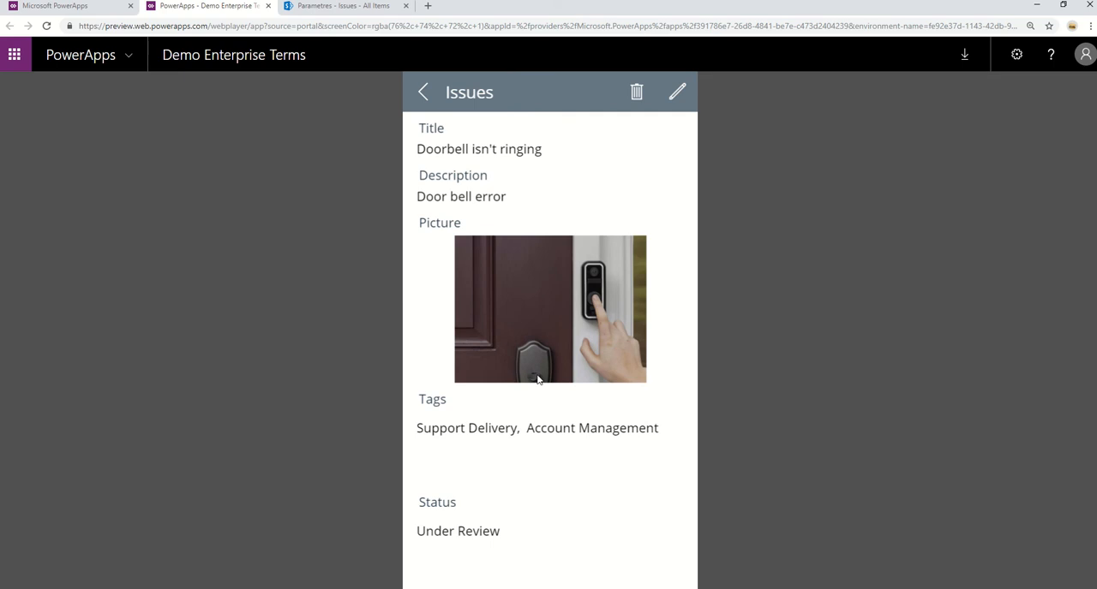
click(425, 92)
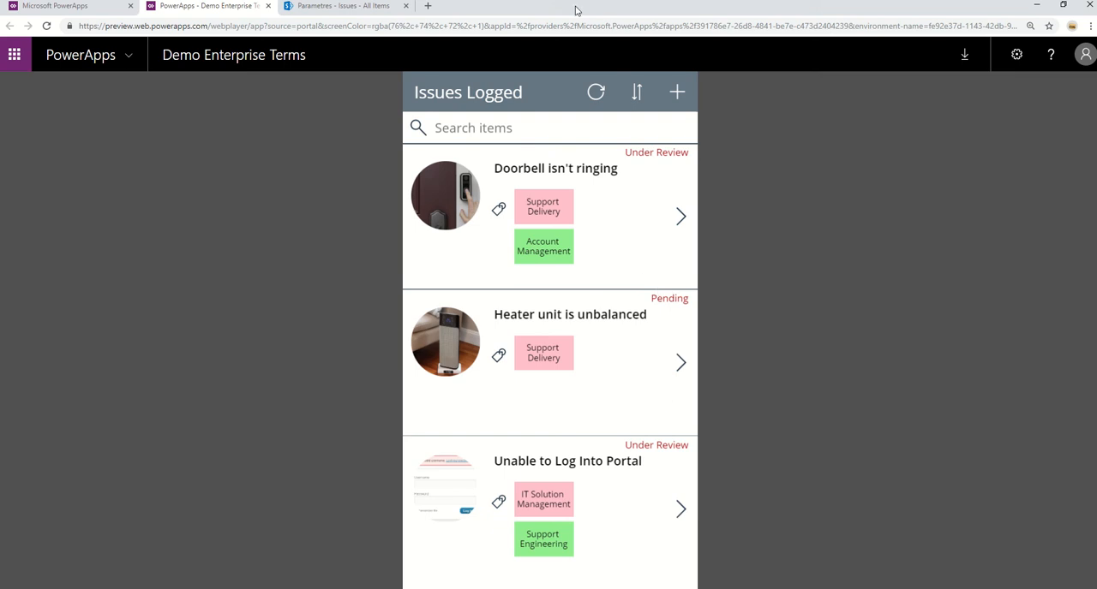
Filter the logged issues by the Support Delivery tag, by Account Management, and again by Support Delivery.
click(552, 209)
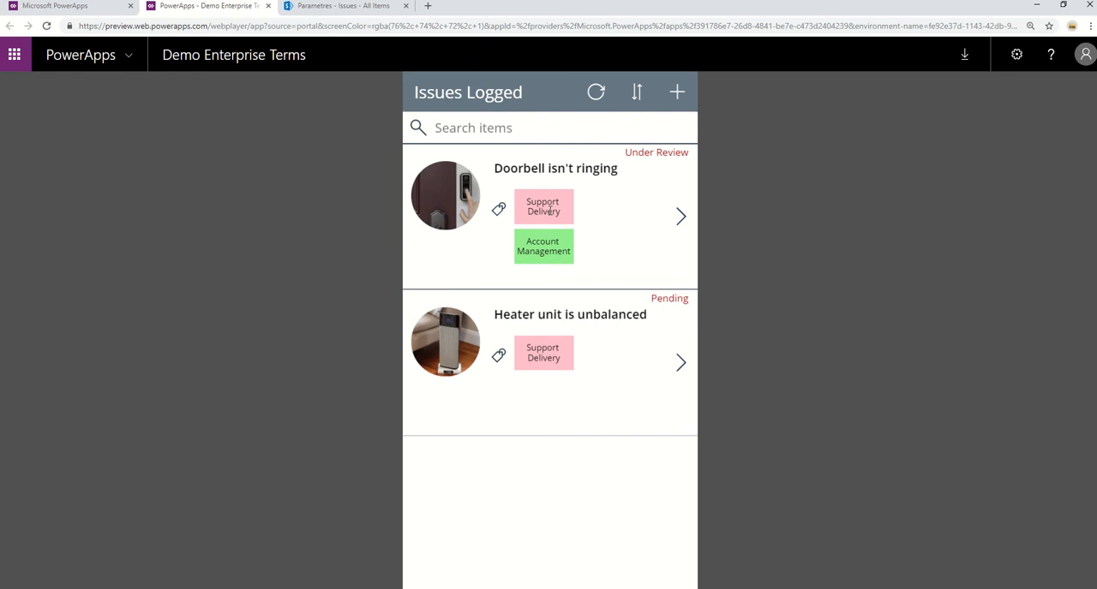
click(545, 260)
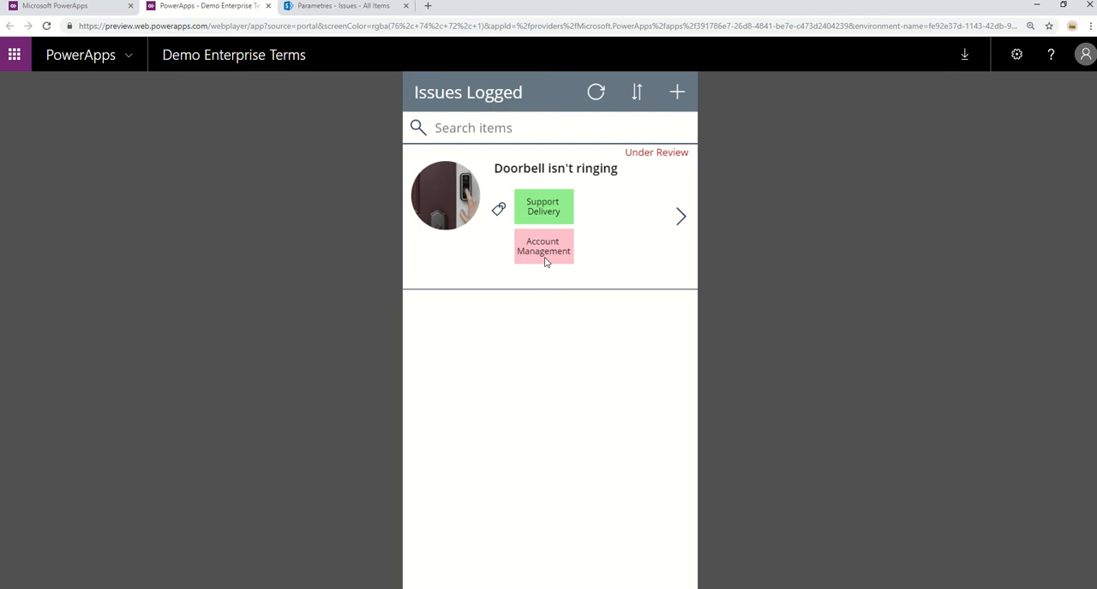
click(550, 198)
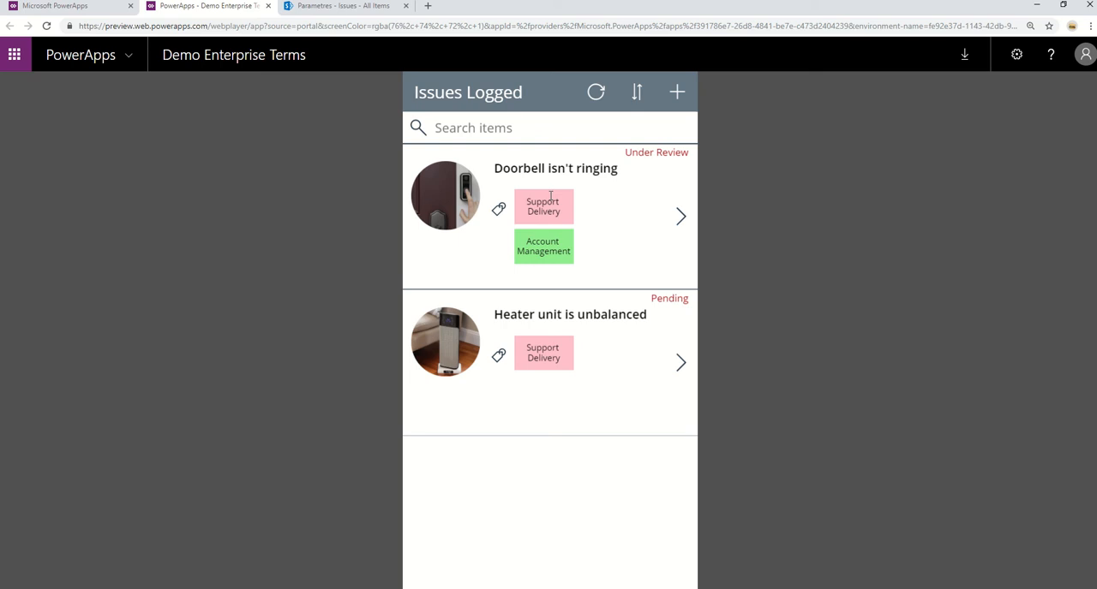
Open the "Heater unit is unbalanced" issue for editing, view its Tags choices and cancel the edit.
click(679, 364)
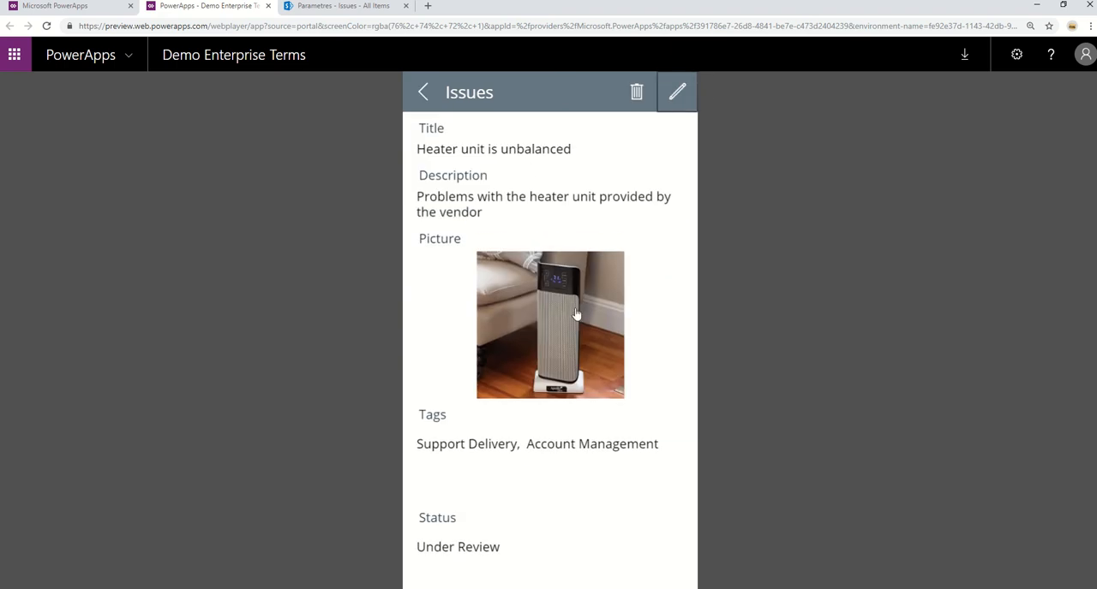
click(677, 91)
click(674, 439)
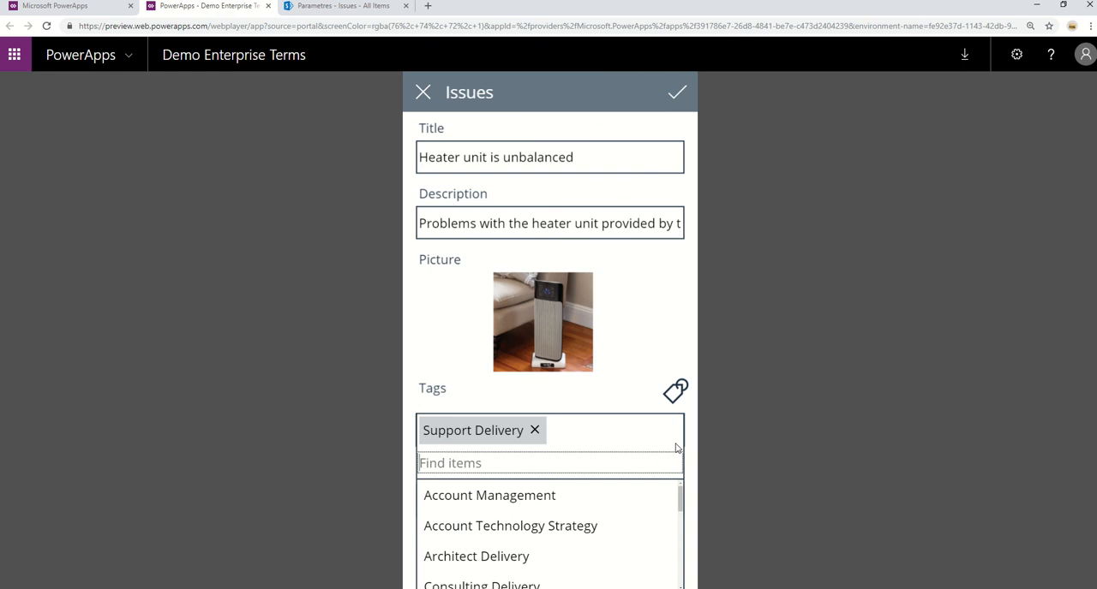
click(606, 385)
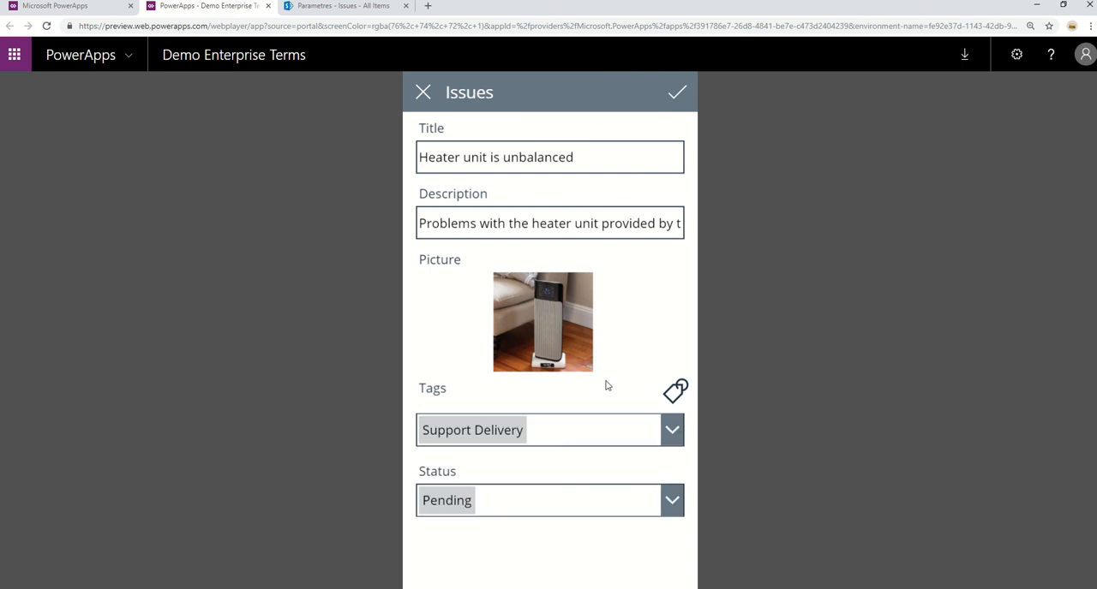
click(423, 93)
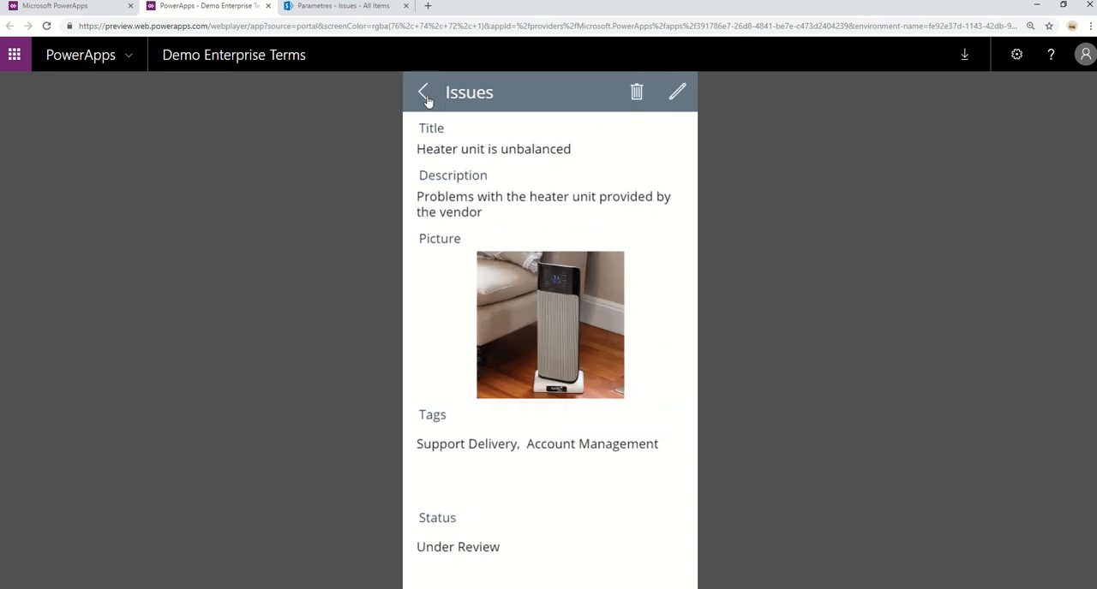
Open the heater issue's tag editor and compare its tags with those in the SharePoint Issues list.
click(677, 95)
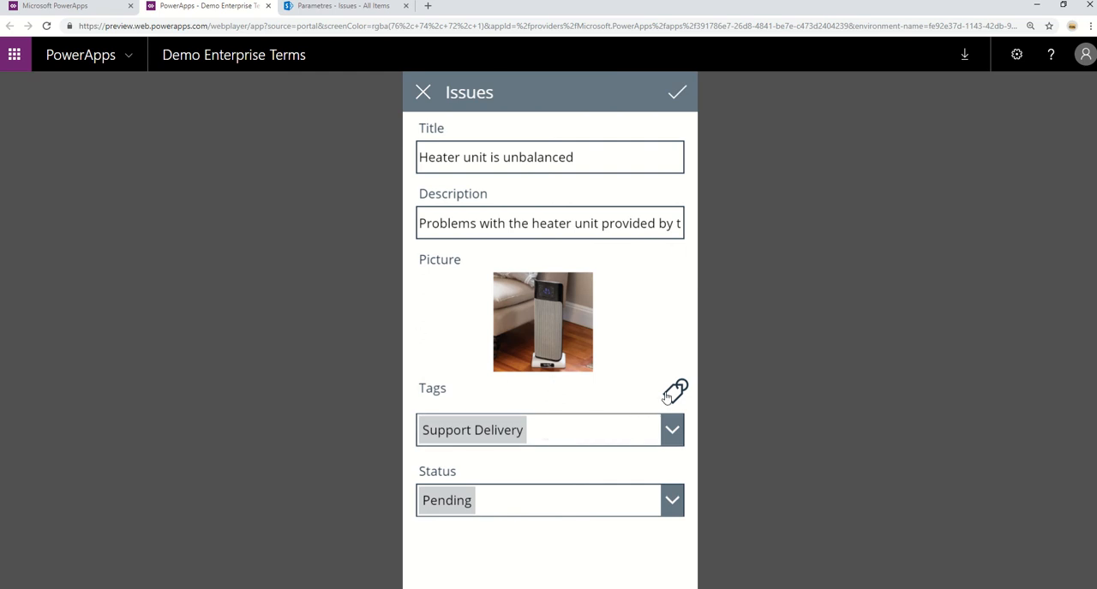
click(673, 391)
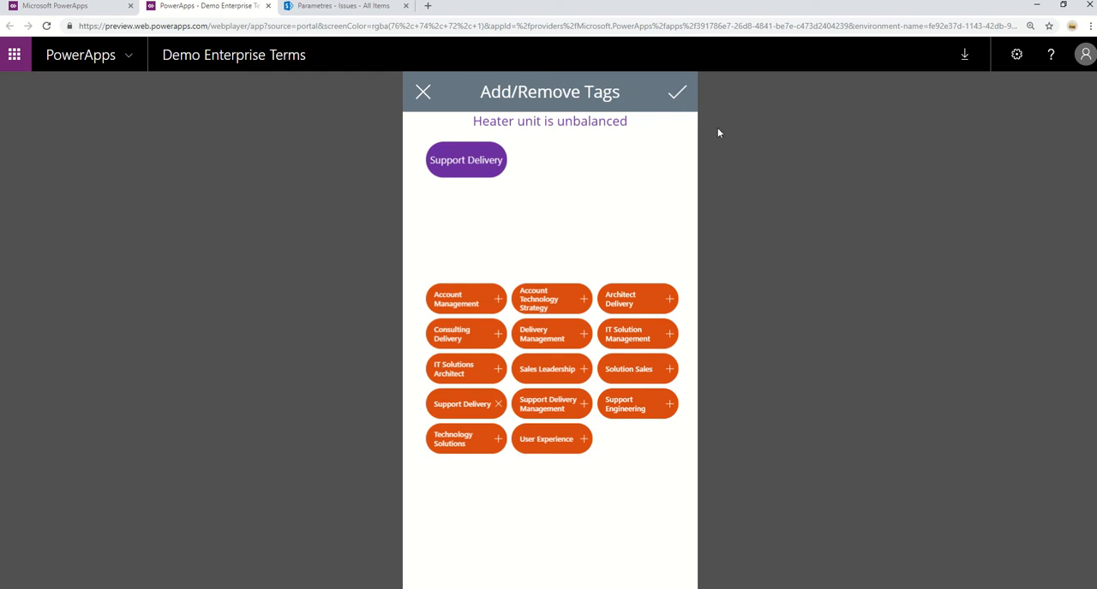
click(347, 9)
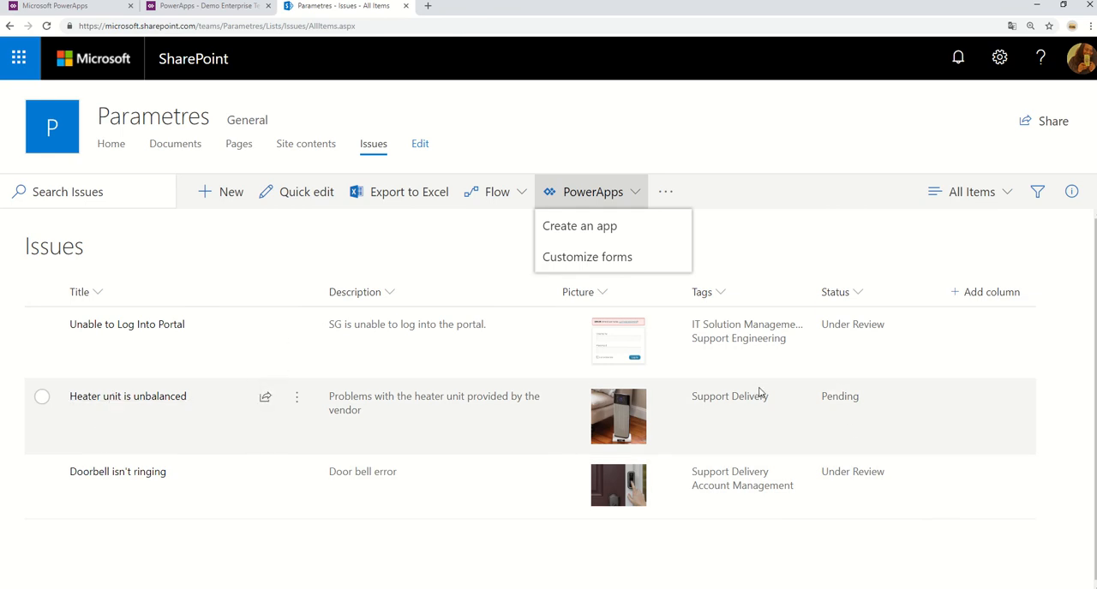
click(238, 13)
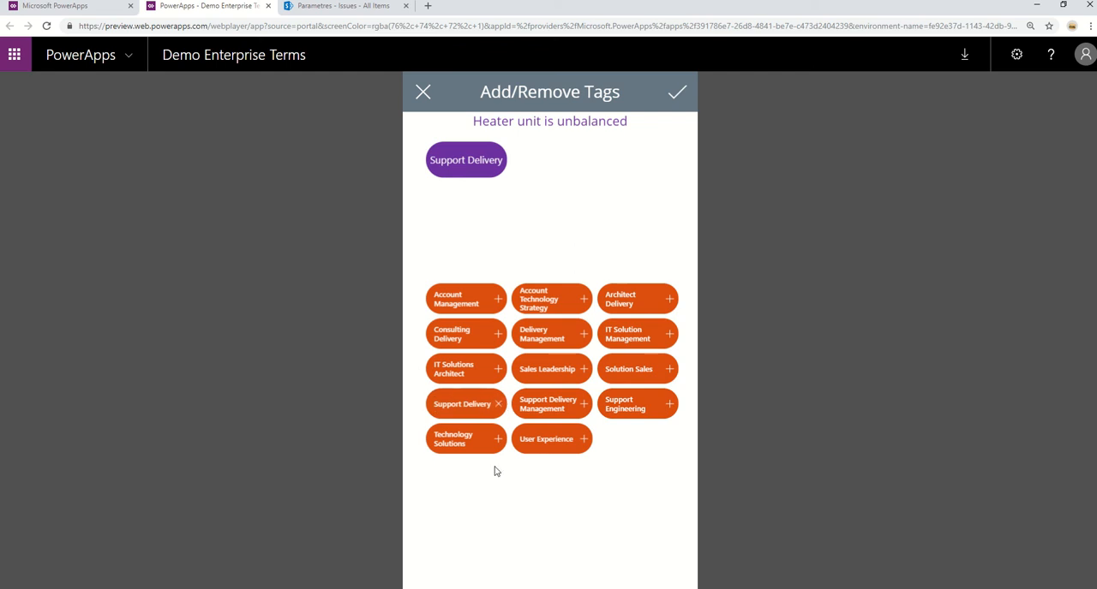
Add the IT Solution Management tag to the heater issue, leaving out Solution Sales, save it and check the tags in the SharePoint Issues list.
click(670, 336)
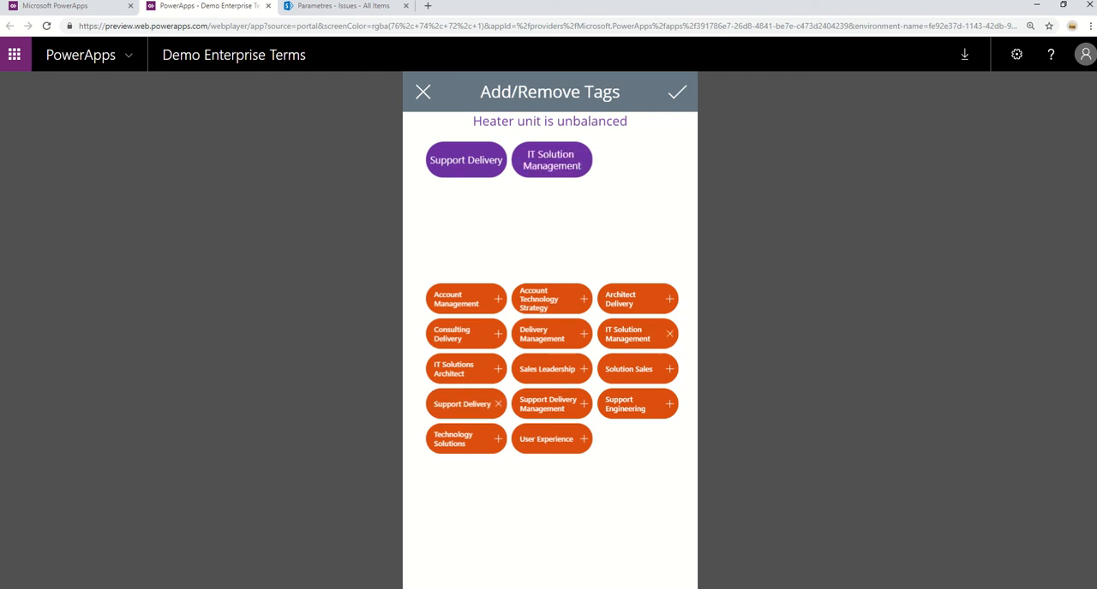
click(667, 377)
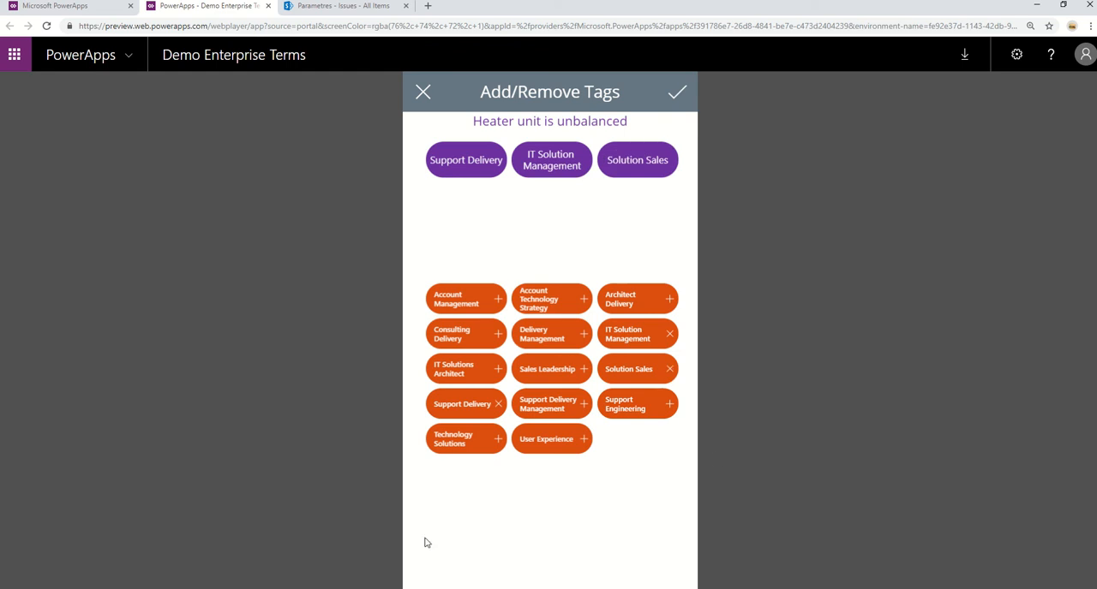
click(669, 369)
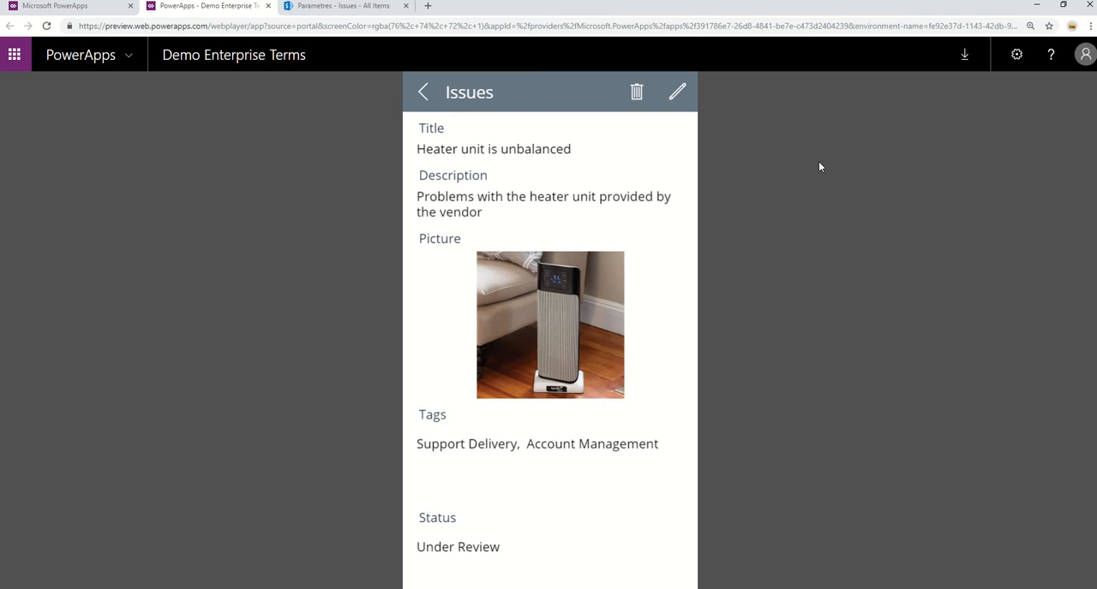
click(423, 94)
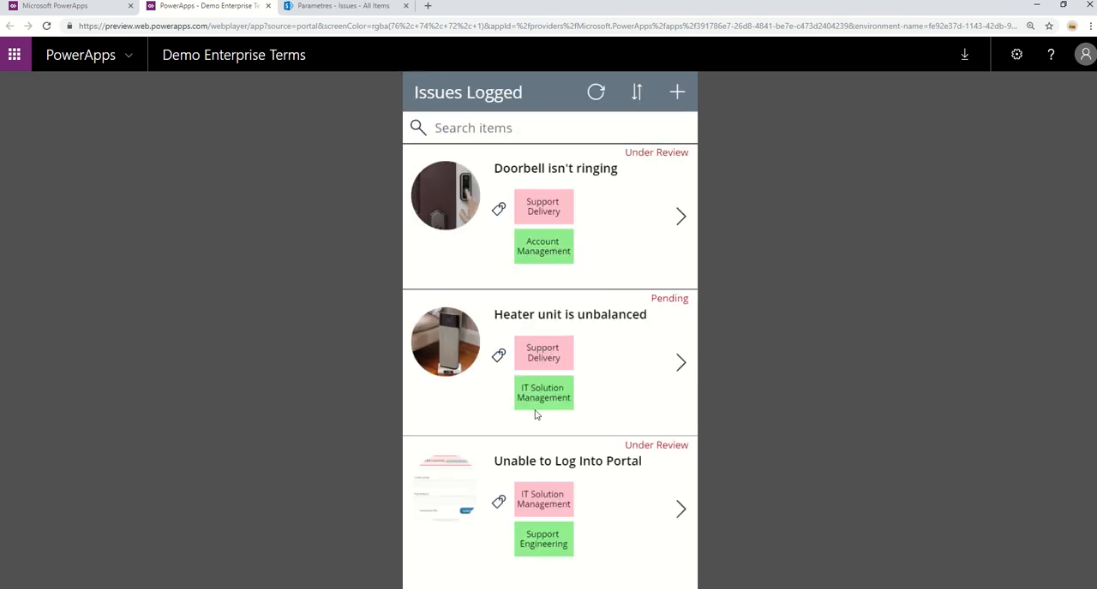
click(341, 6)
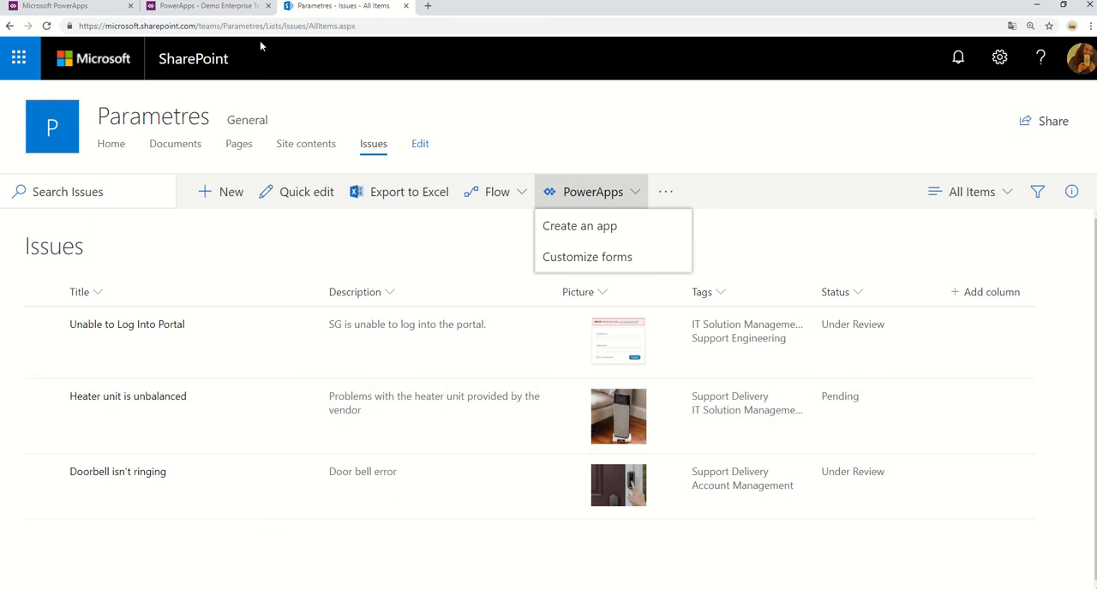
click(207, 7)
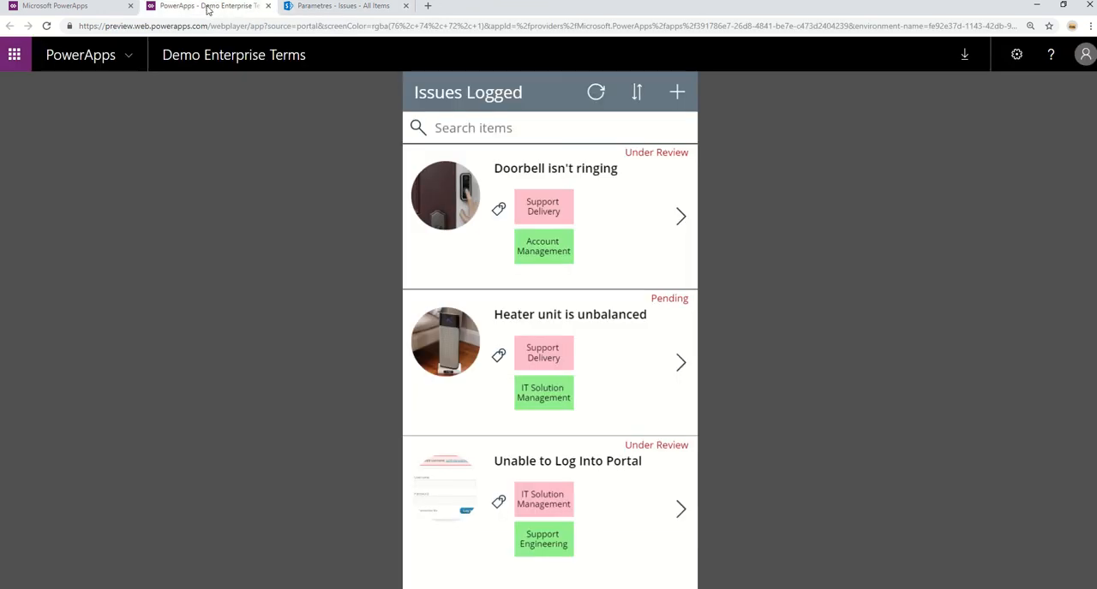
Open the "Doorbell isn't ringing" issue for editing, add the User Experience and Technology Solutions tags and save it.
click(679, 216)
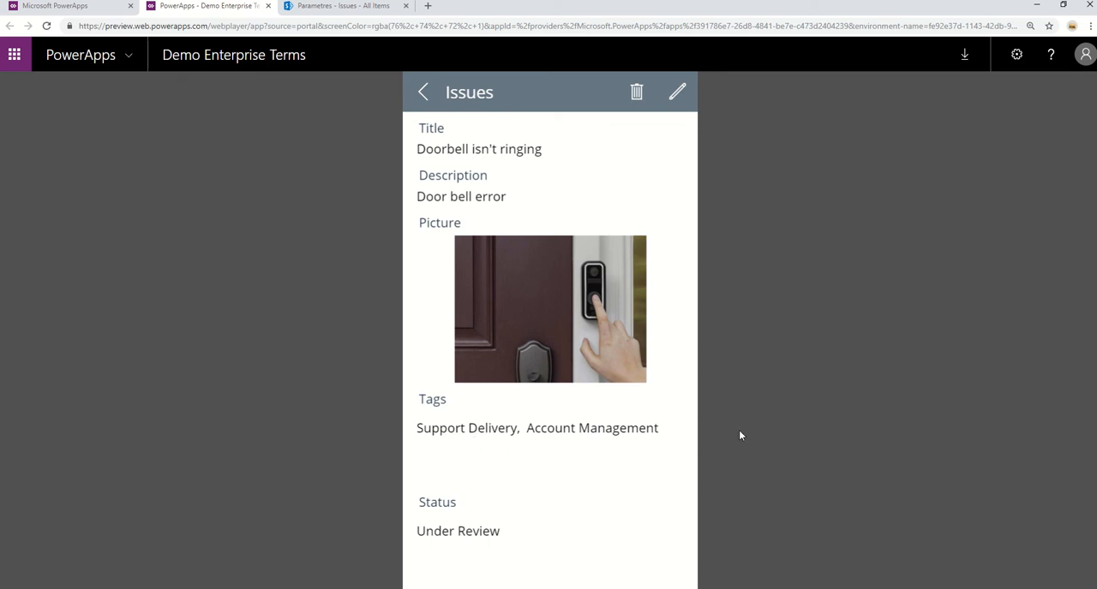
click(677, 92)
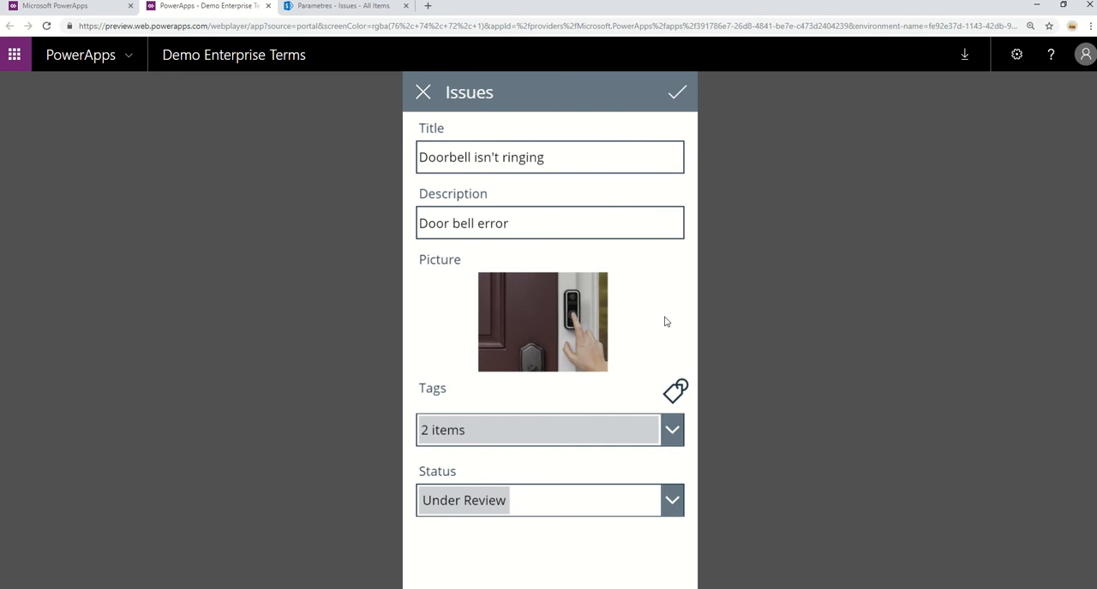
click(666, 435)
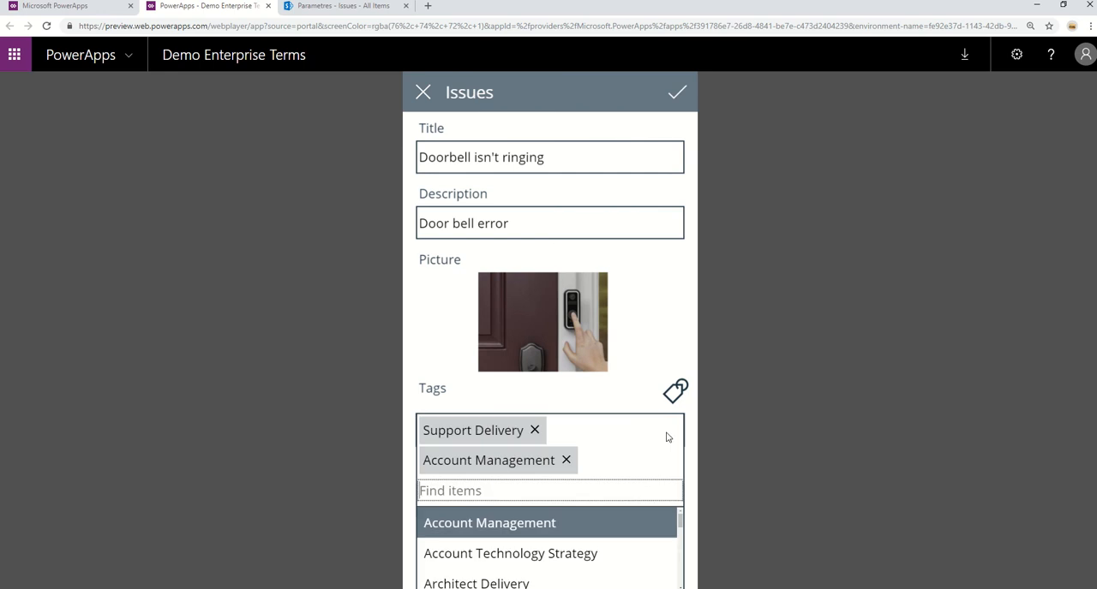
click(624, 363)
click(679, 390)
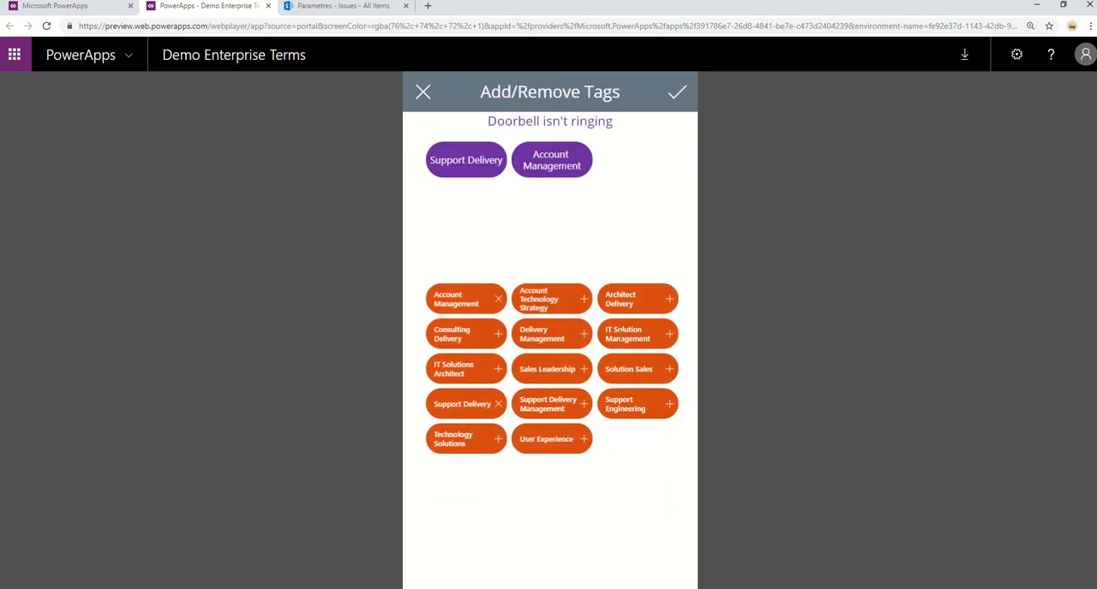
click(584, 440)
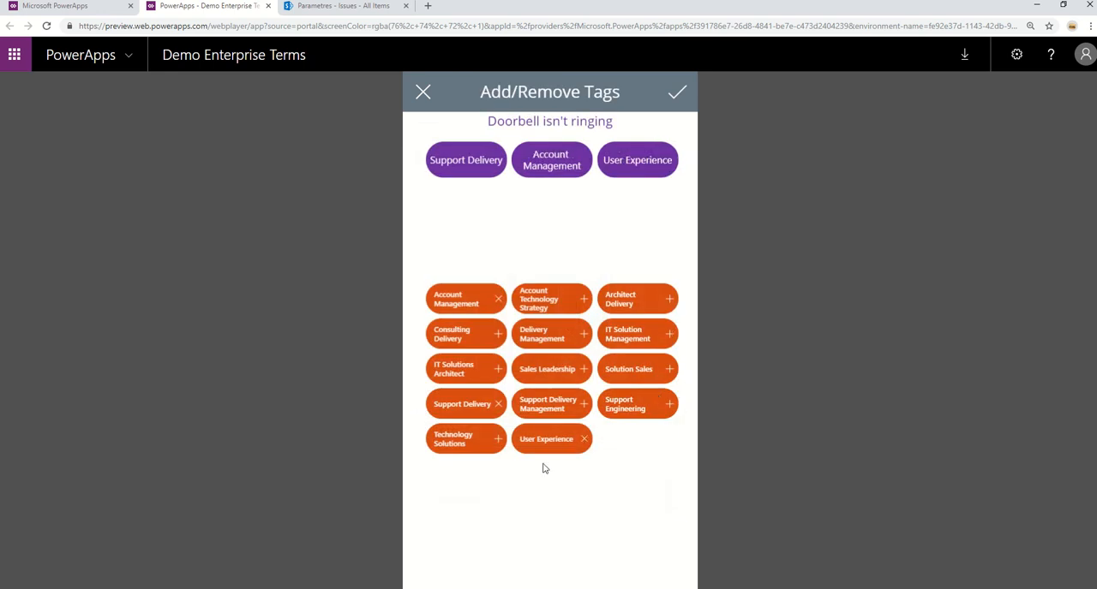
click(499, 439)
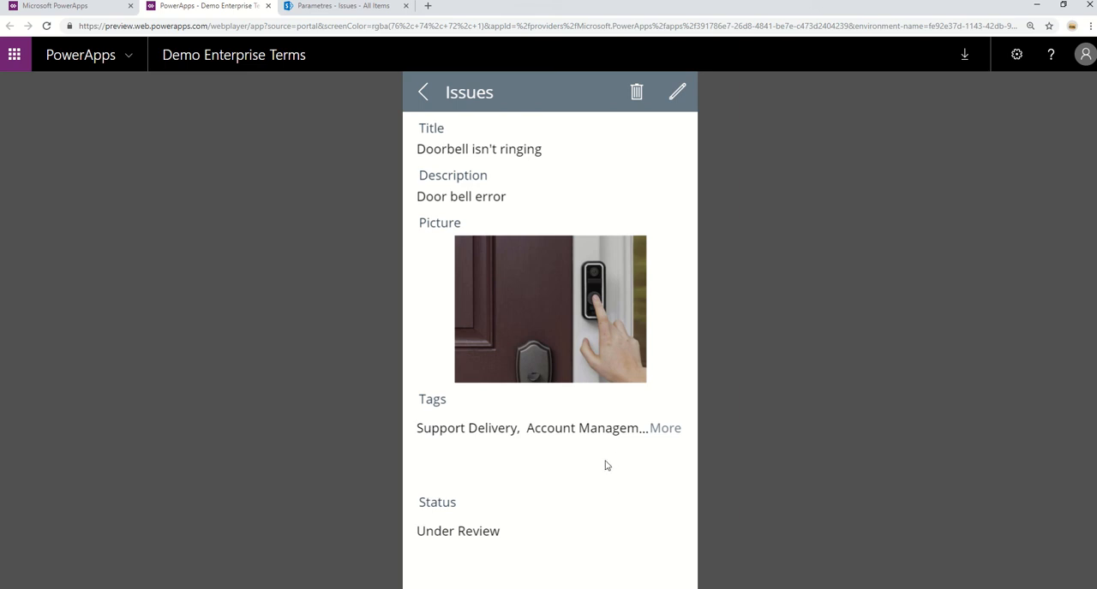
Show the doorbell issue's full list of tags, return to the logged issues and refresh them.
click(664, 428)
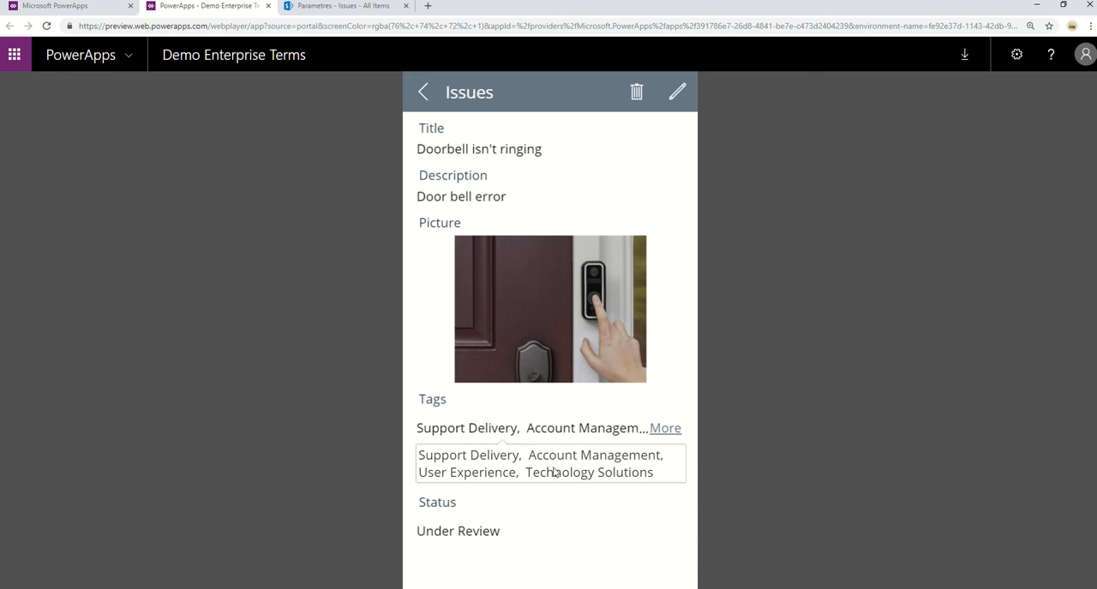
click(423, 93)
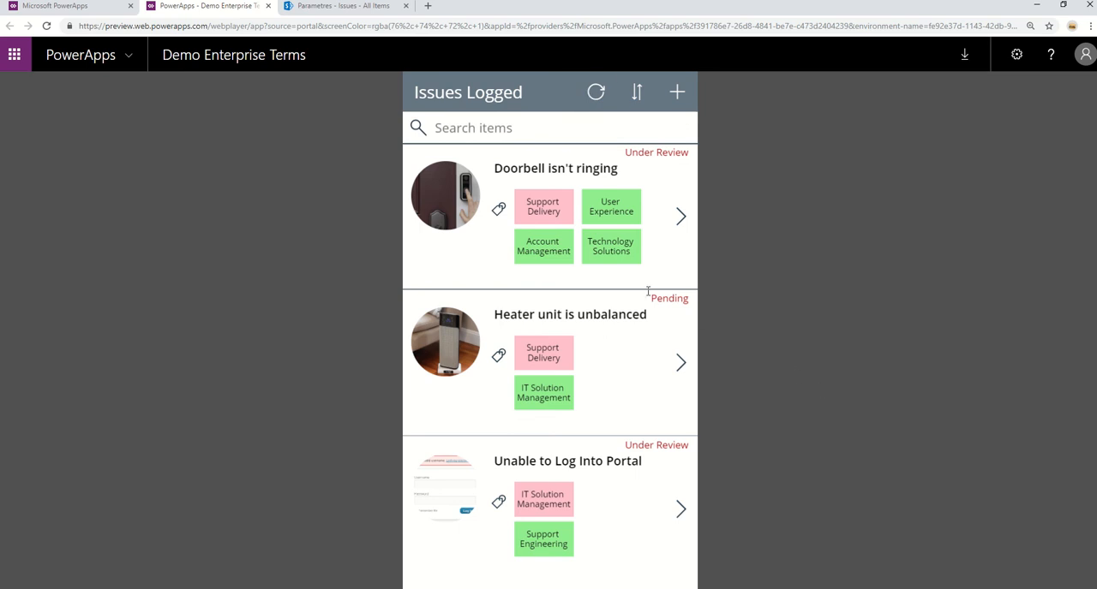
click(596, 93)
Close the running app and open Demo Enterprise Terms for editing in PowerApps Studio, skipping the welcome message.
click(268, 6)
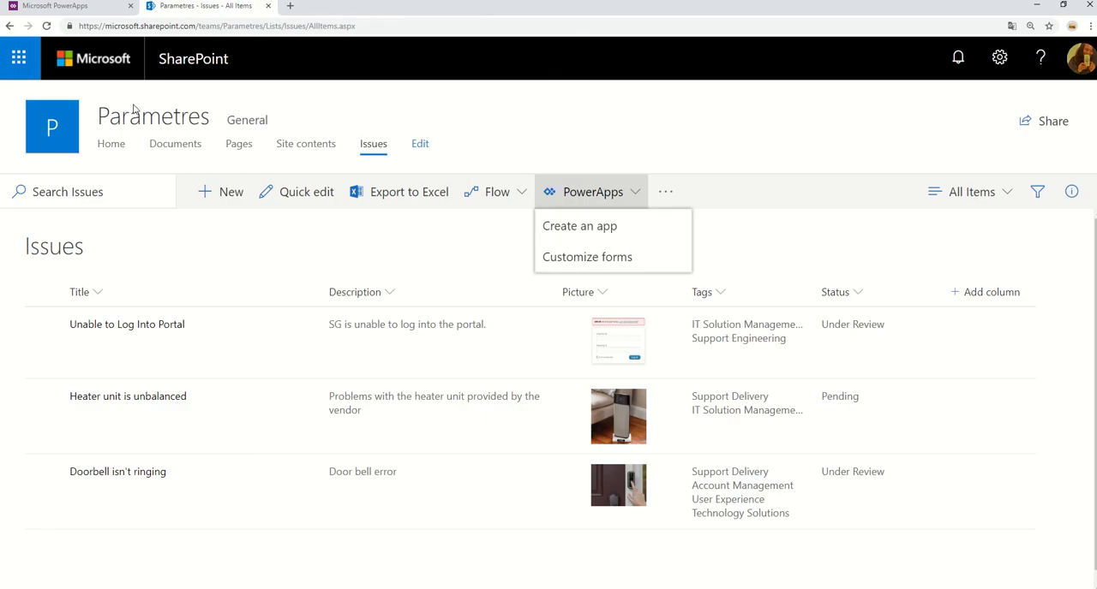
click(52, 6)
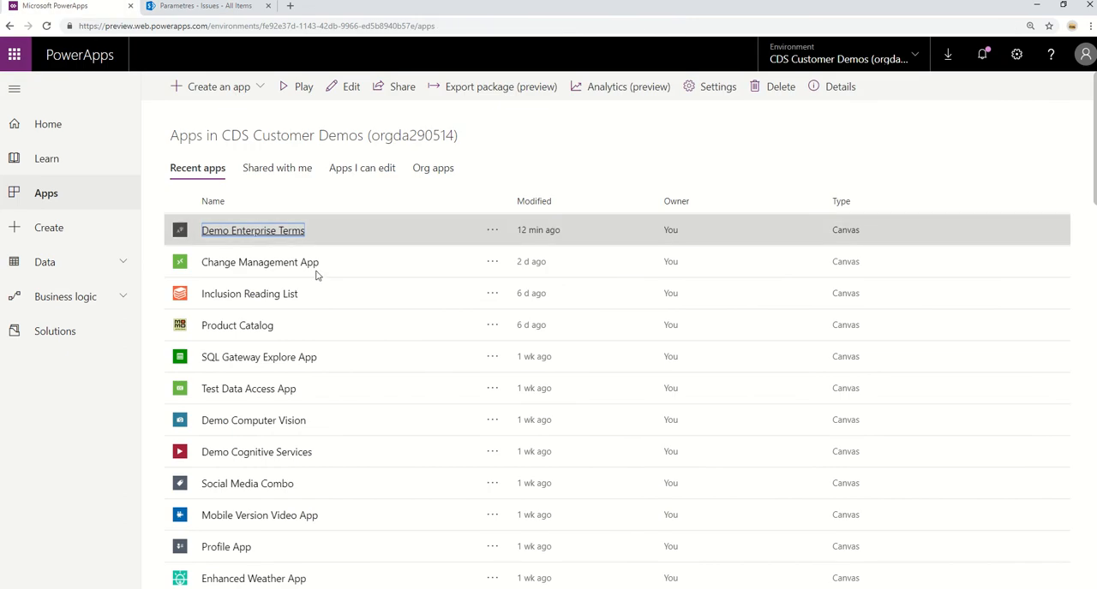
click(492, 230)
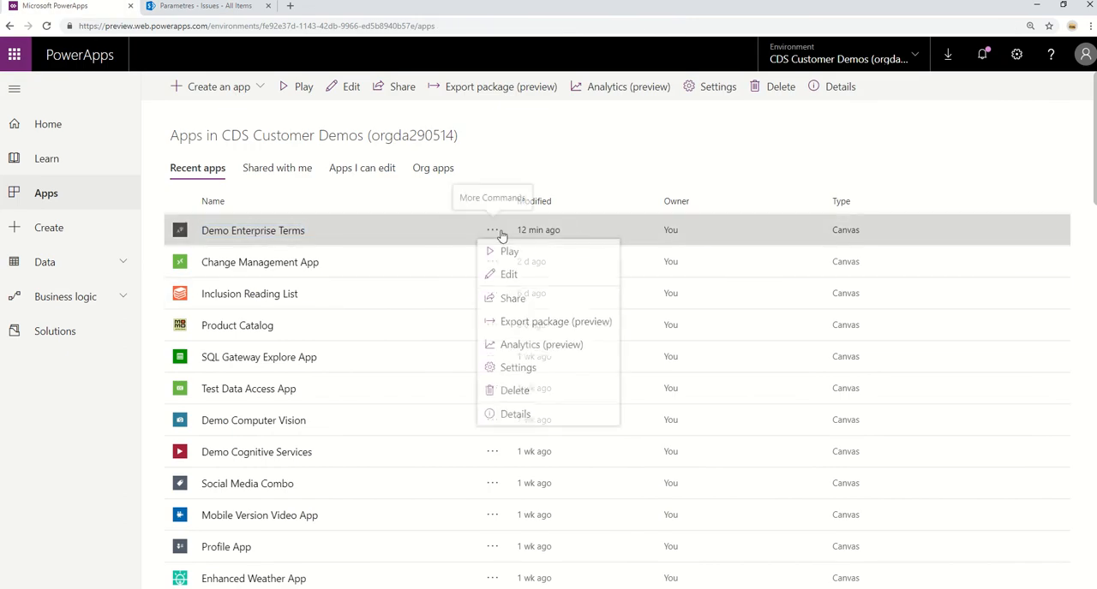
click(509, 276)
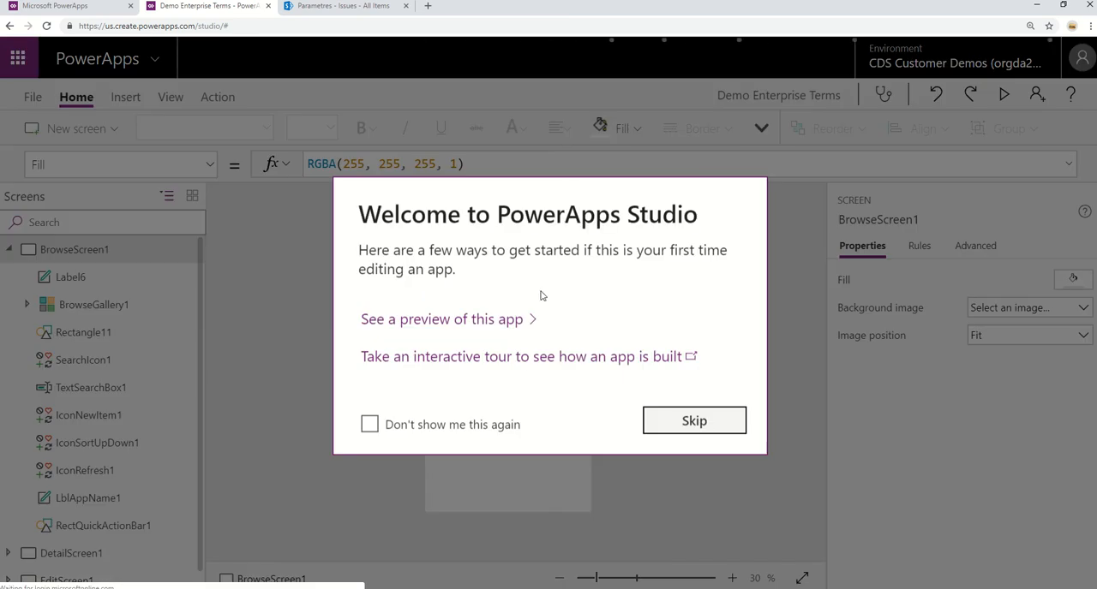
click(673, 420)
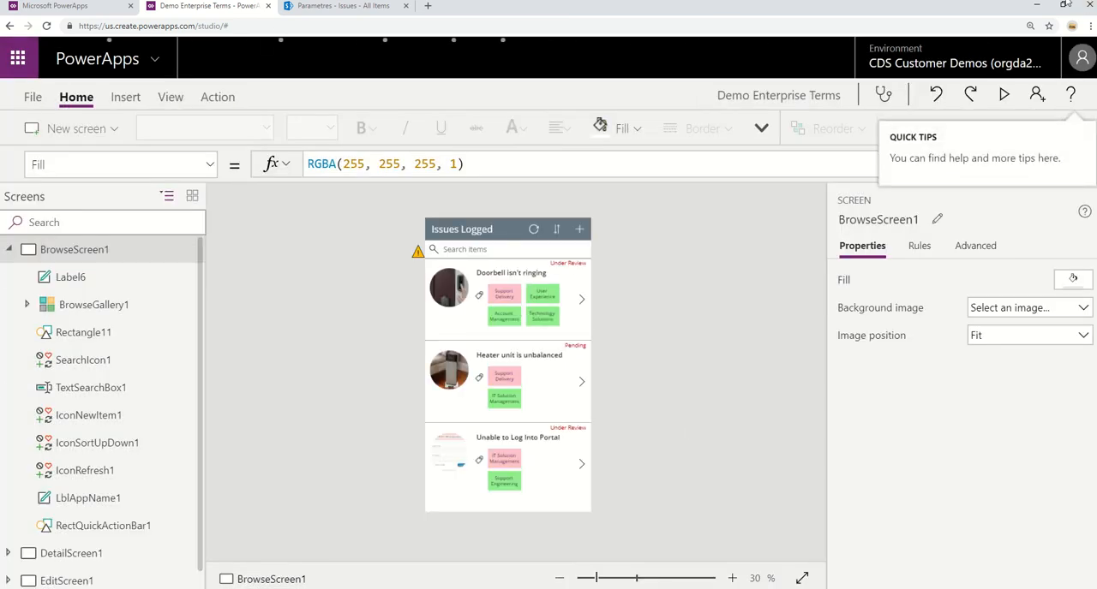
Reduce the browser zoom to 110% and close the theme choices without picking a theme.
click(1092, 29)
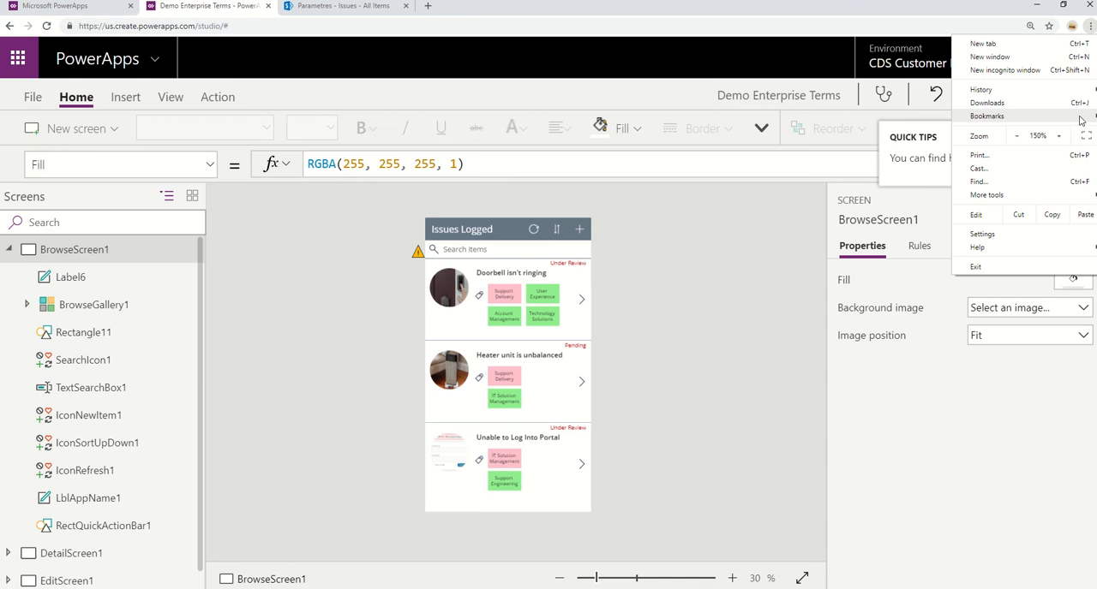
click(1017, 137)
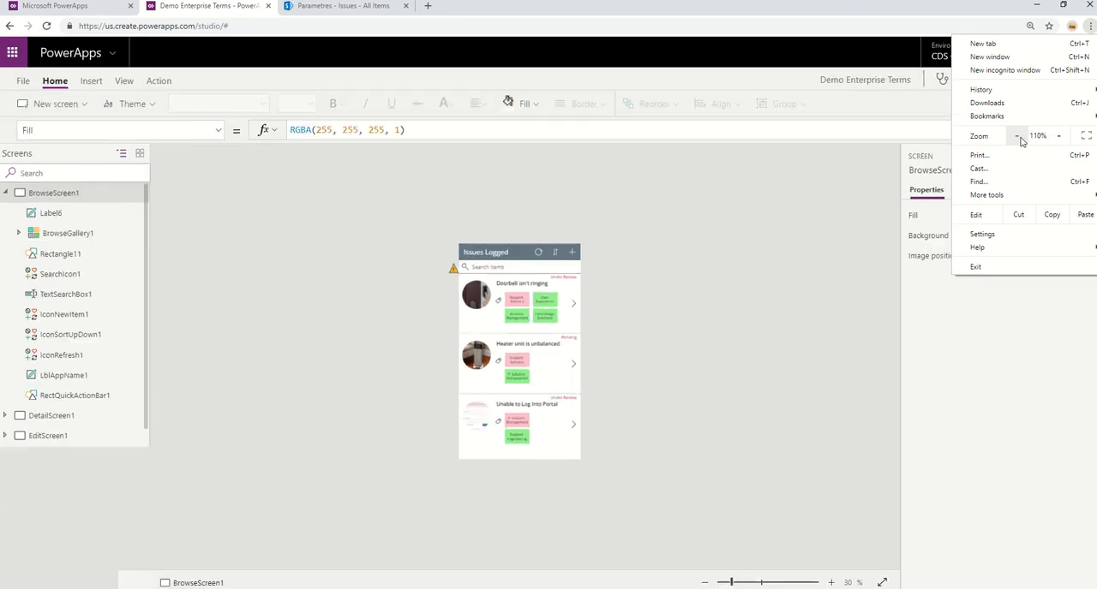
click(146, 104)
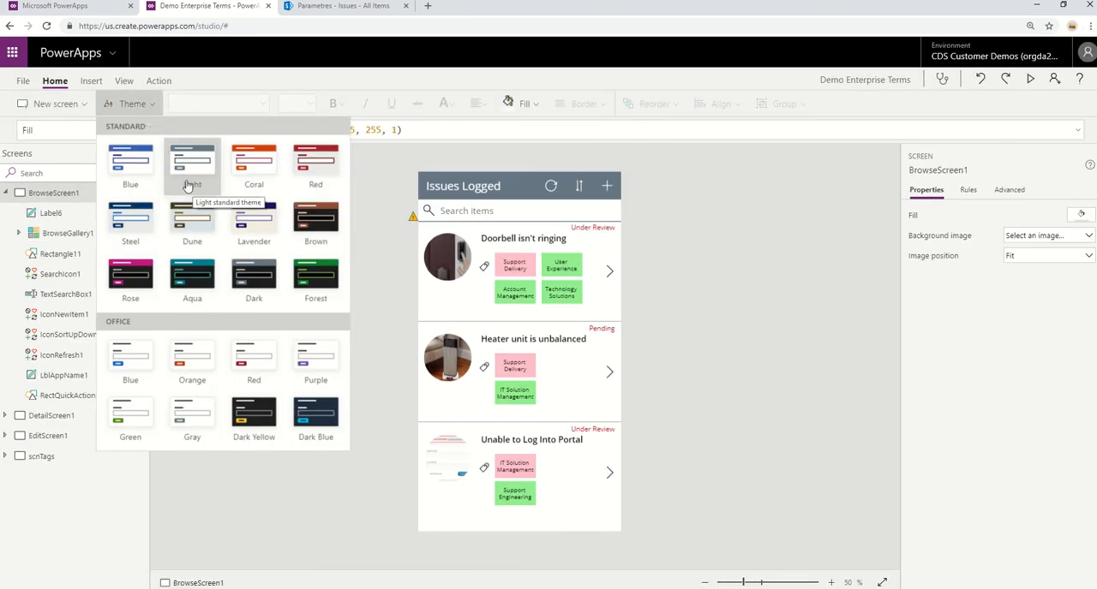
click(880, 274)
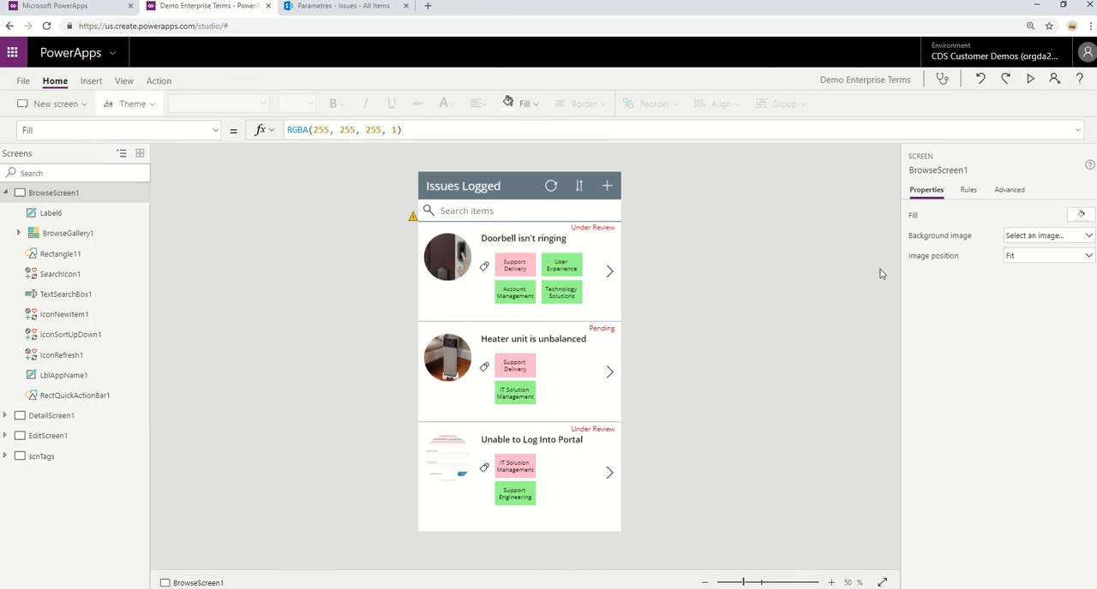
Rename the nested tags gallery inside BrowseGallery1 as GalleryofTags.
click(442, 309)
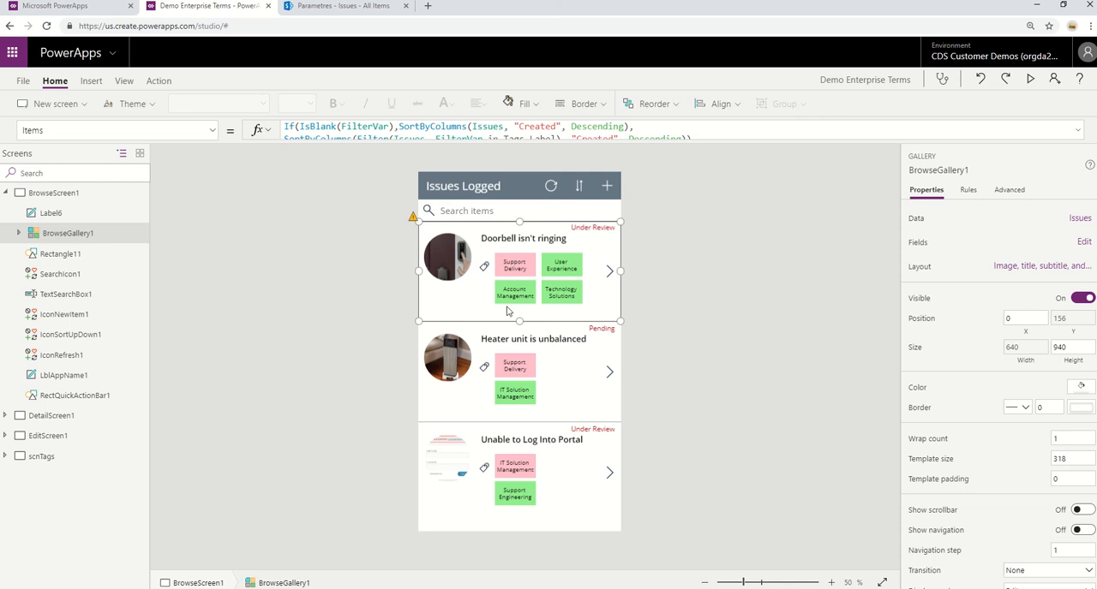
click(531, 295)
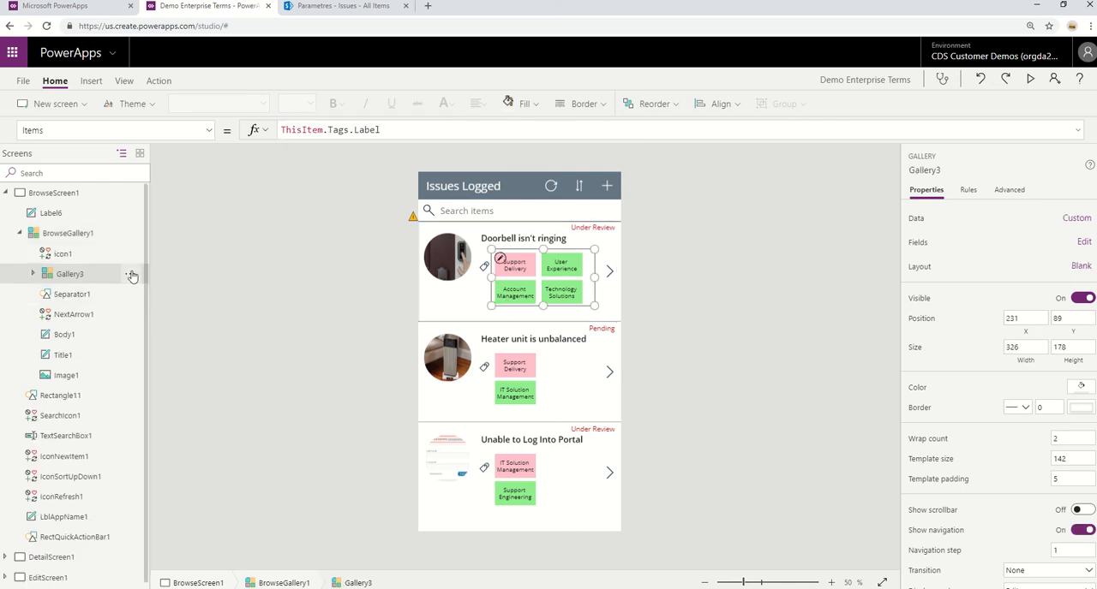
click(130, 274)
click(165, 336)
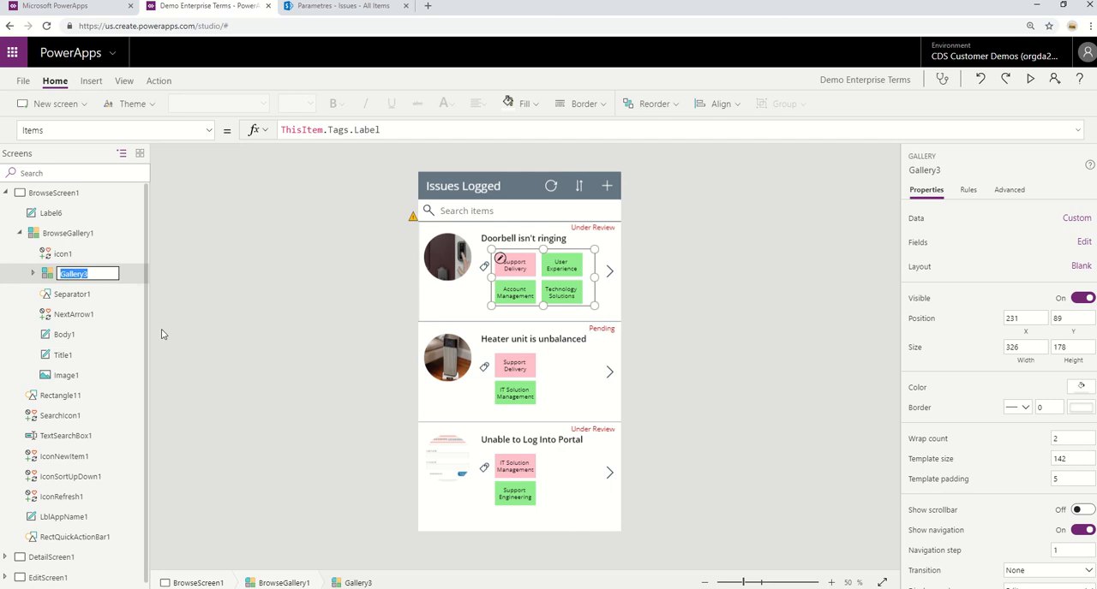
text(Ga)
key(Escape)
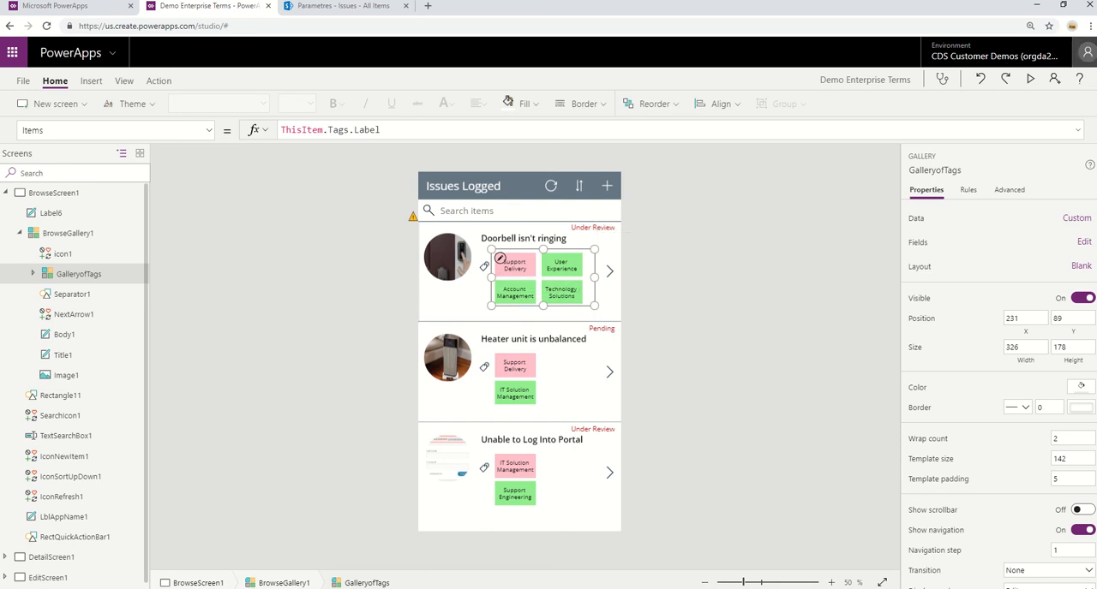
Preview the app with the issues filtered by the Support Delivery tag, close the preview and dismiss the tip.
click(1032, 82)
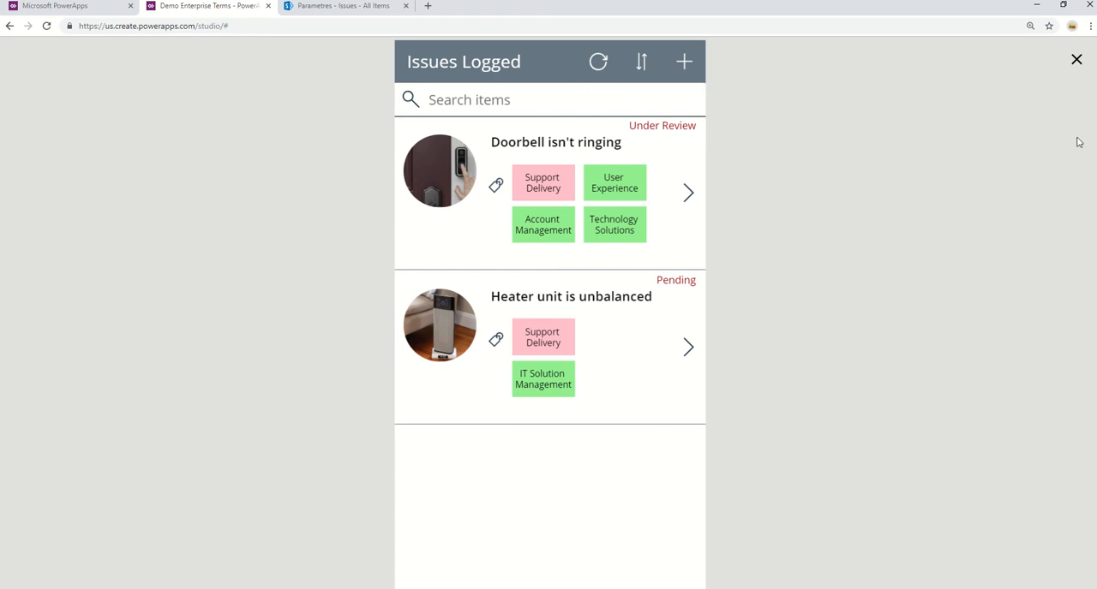
click(1076, 60)
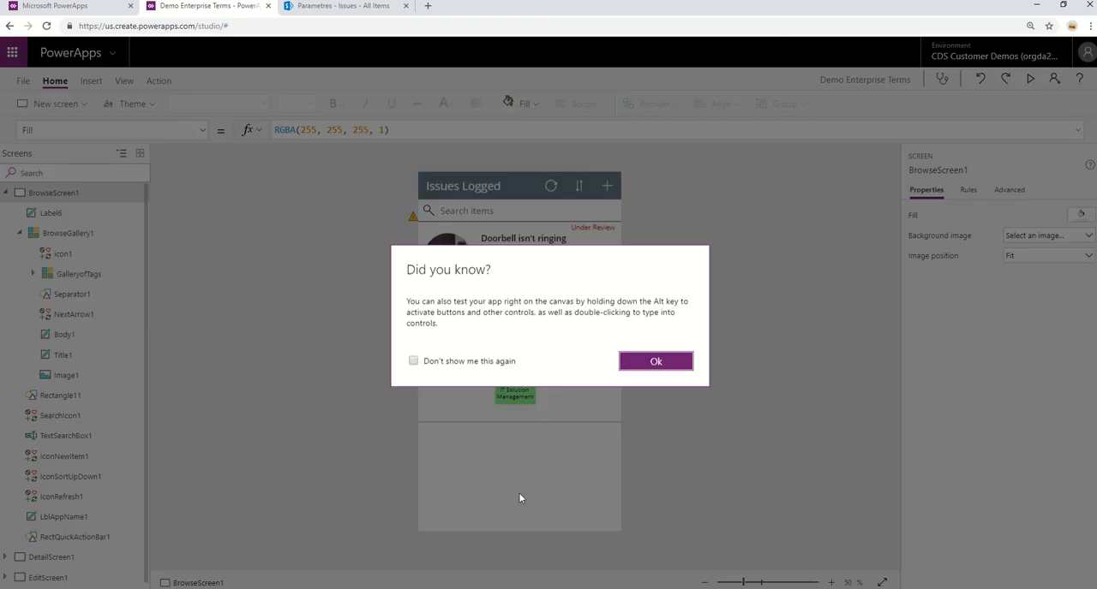
click(631, 366)
Examine the OnSelect formula of the tag label inside GalleryofTags.
click(513, 266)
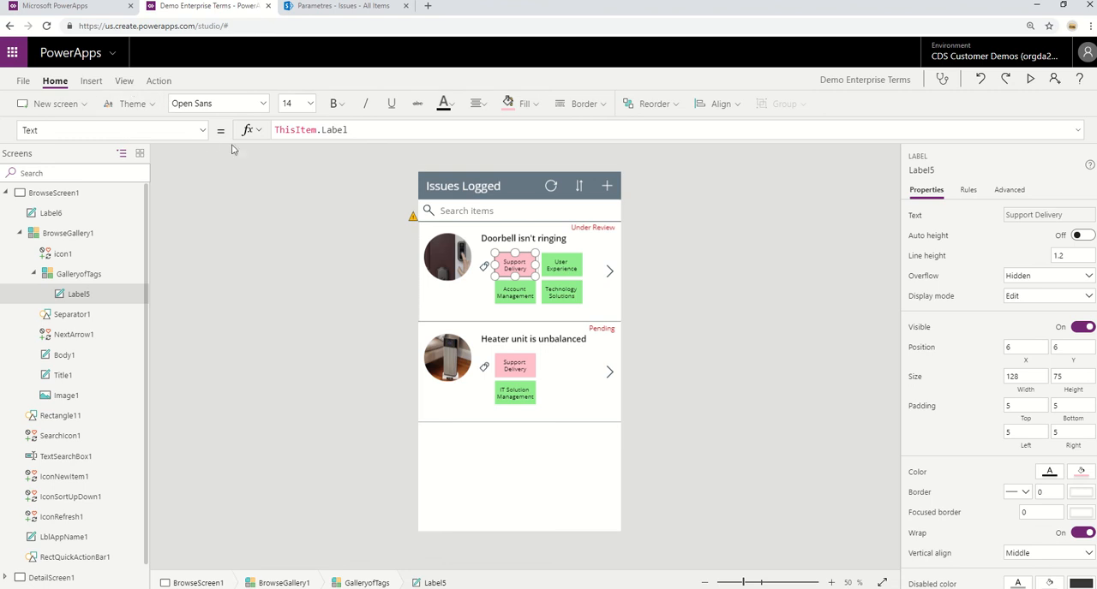
click(202, 130)
scroll(190, 330, up, 5)
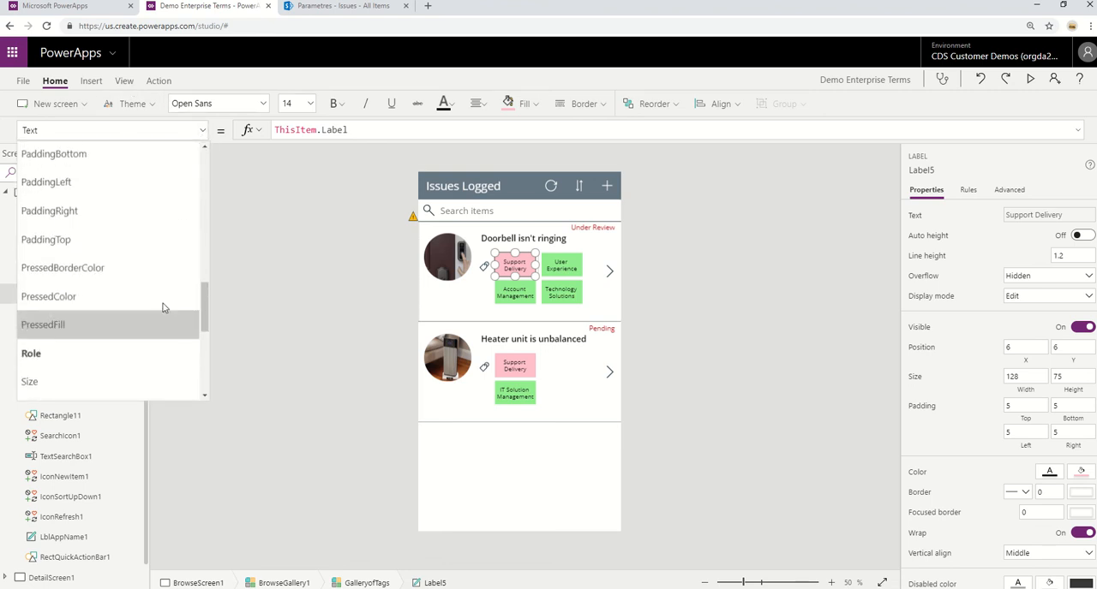
click(146, 188)
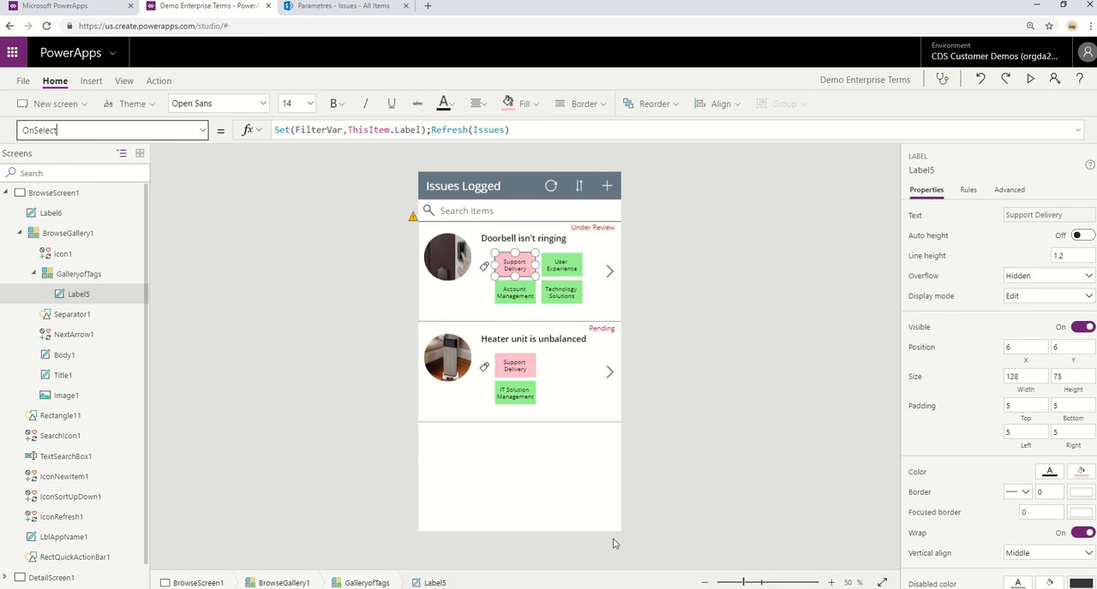
Examine the full Items formula of BrowseGallery1 and save the app.
click(558, 510)
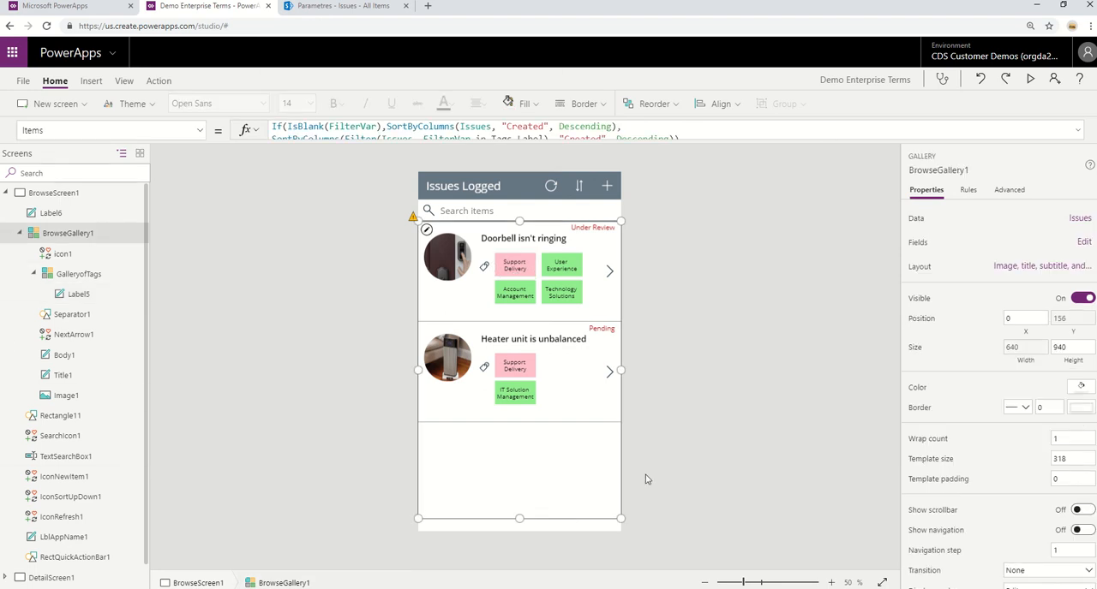
drag(824, 203, 840, 173)
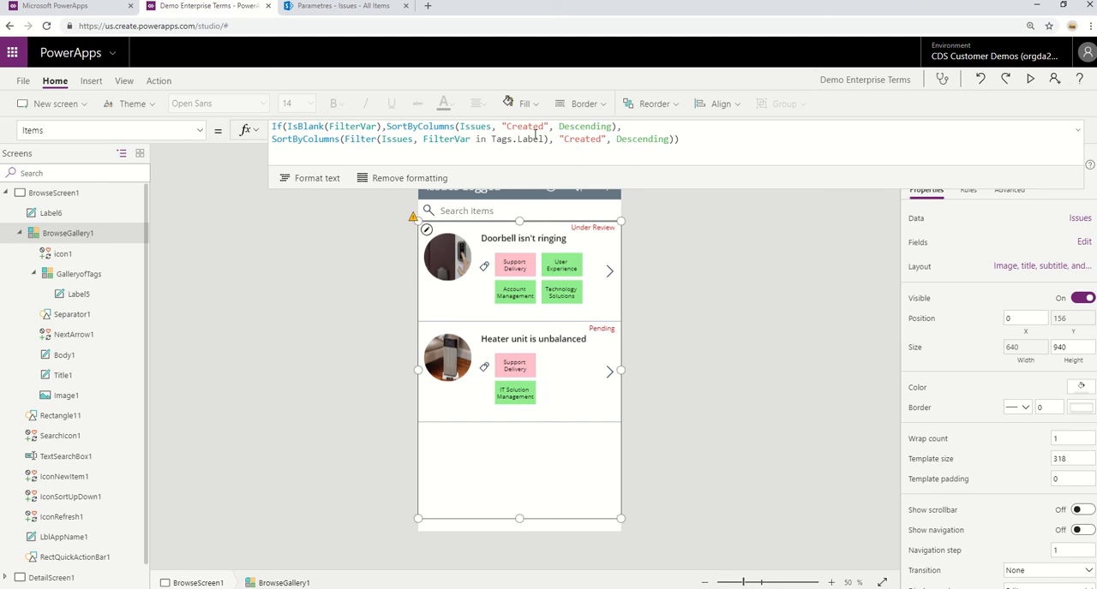
key(ctrl+s)
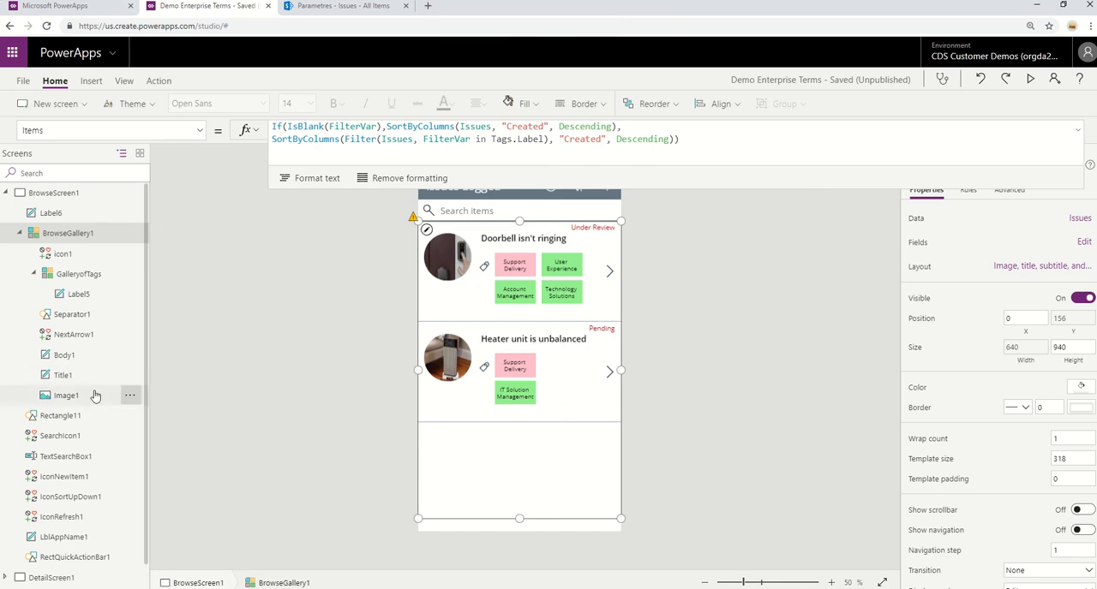
Look over DetailScreen1 and EditScreen1, and examine the OnSelect formula of the tag icon in the Tags card.
scroll(95, 396, down, 1)
scroll(95, 396, up, 1)
click(19, 233)
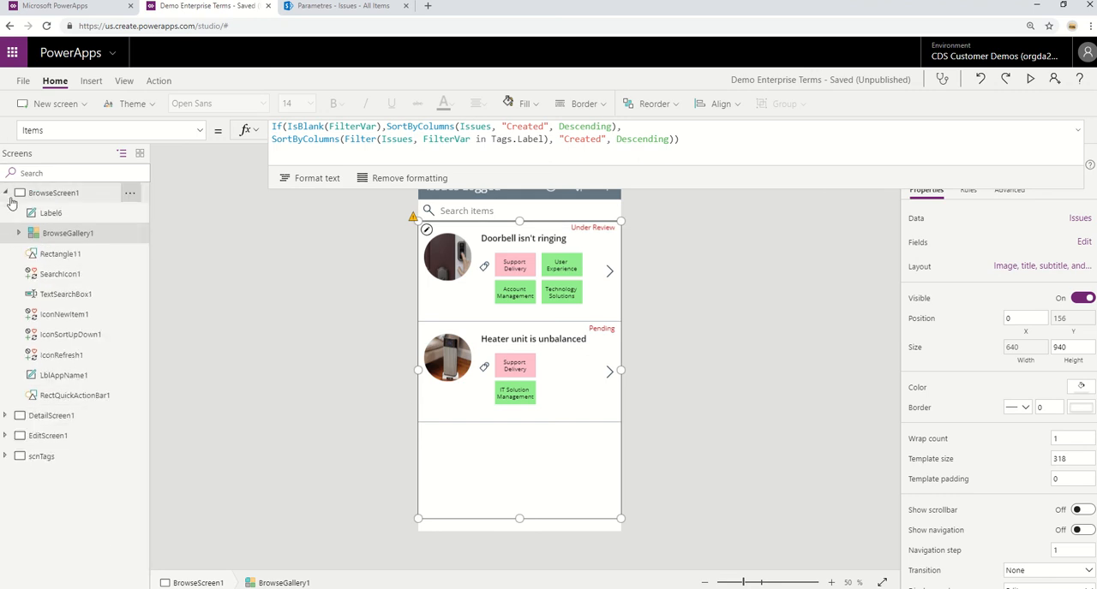
click(57, 419)
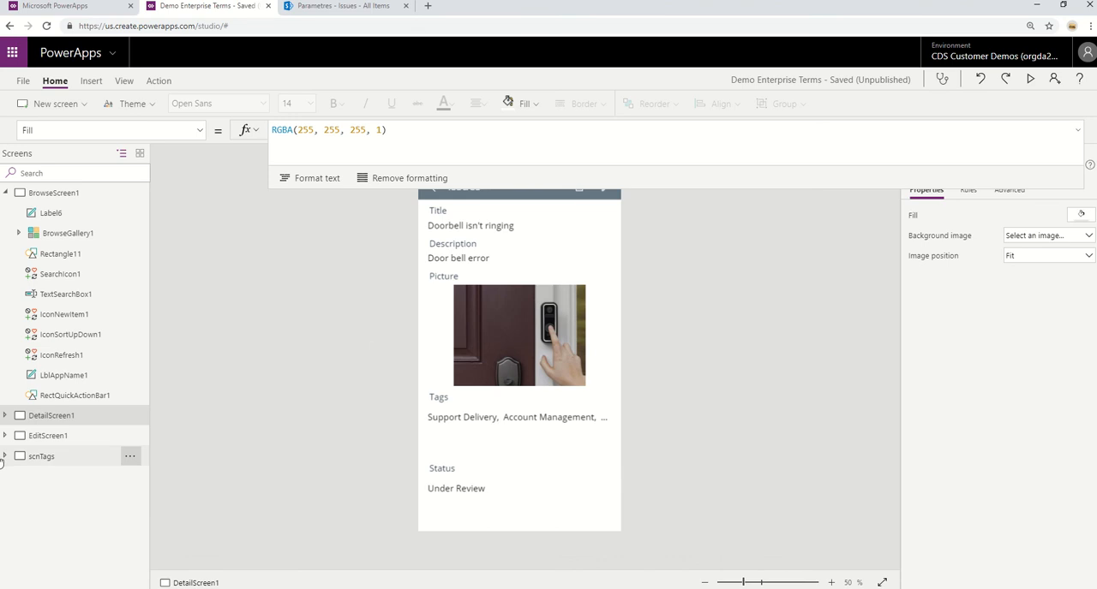
click(72, 436)
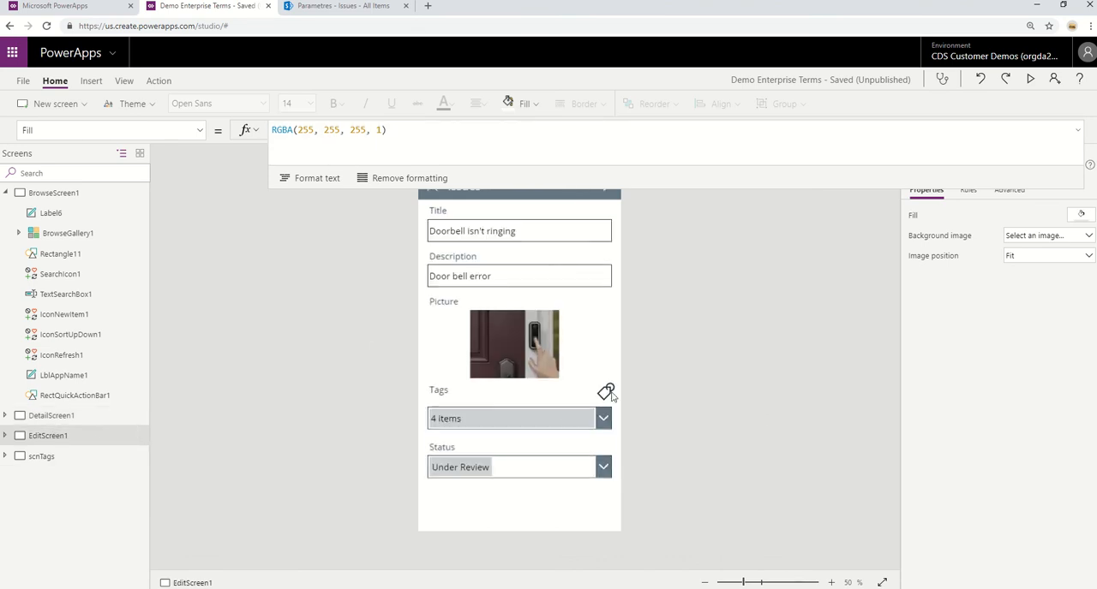
click(1077, 134)
click(605, 393)
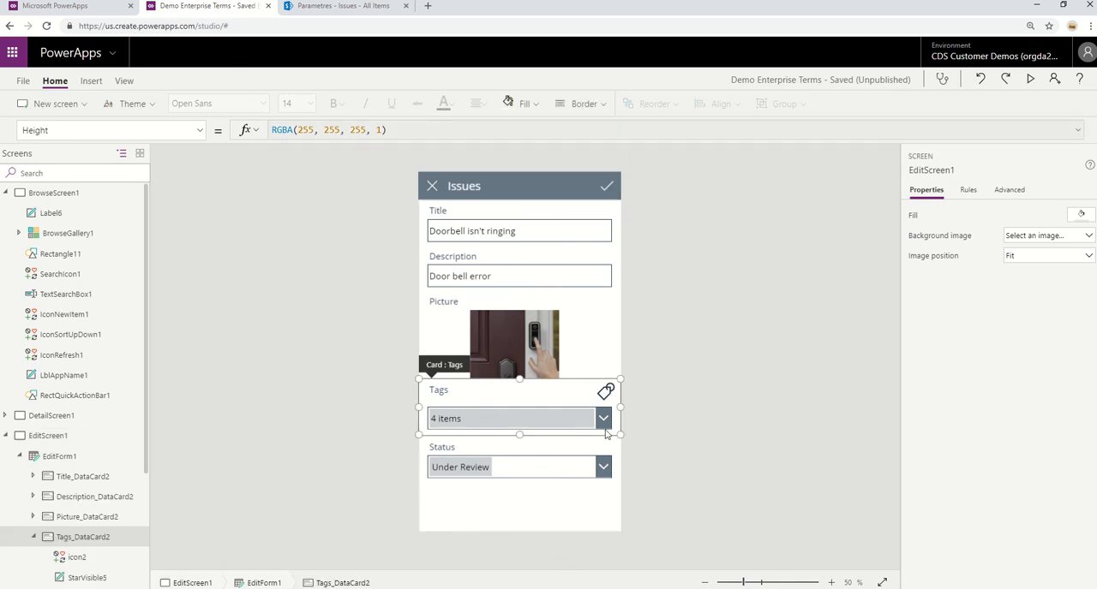
click(605, 394)
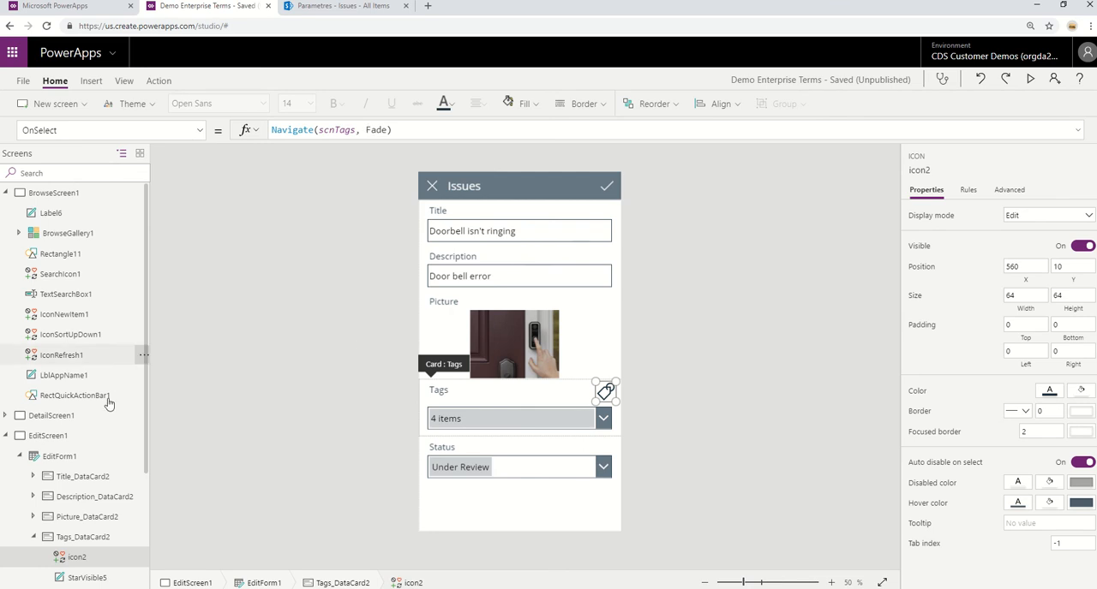
Examine both ClearCollect calls in the OnVisible formula of the scnTags screen.
click(4, 436)
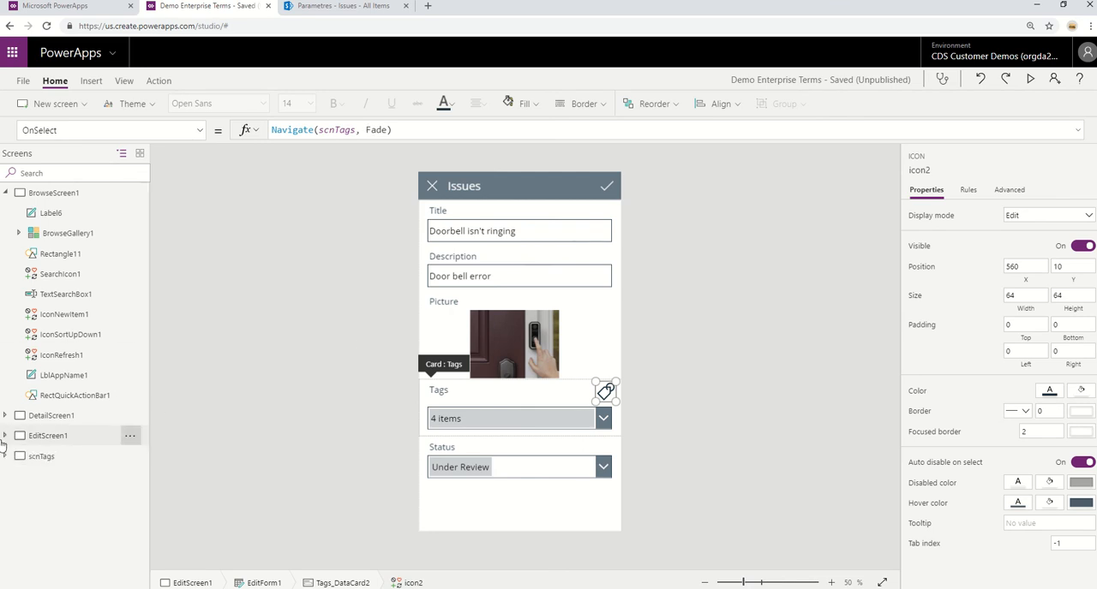
click(56, 467)
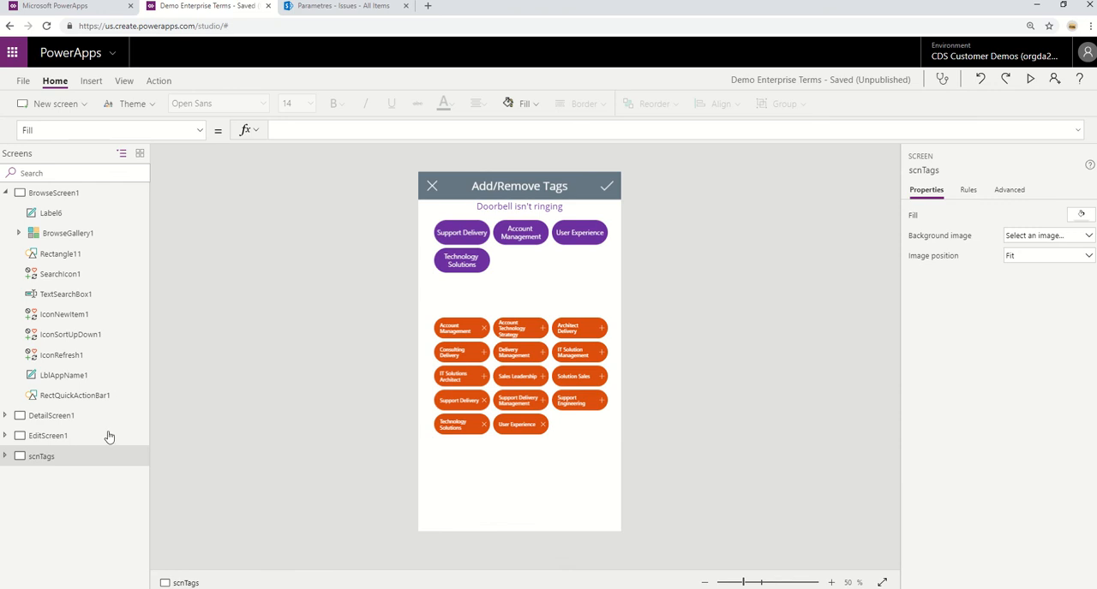
click(197, 132)
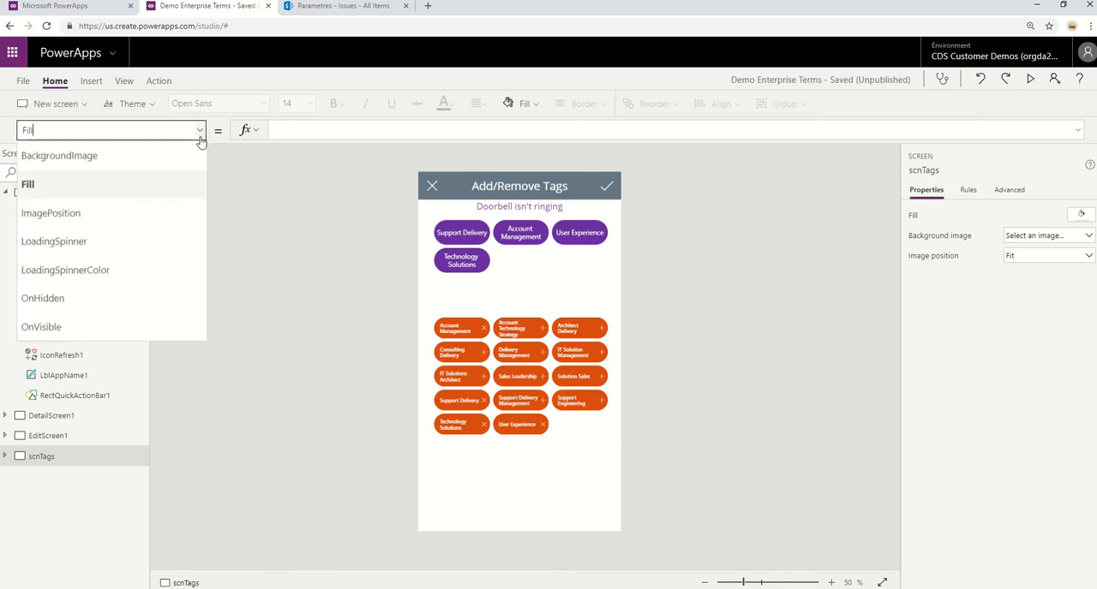
click(174, 322)
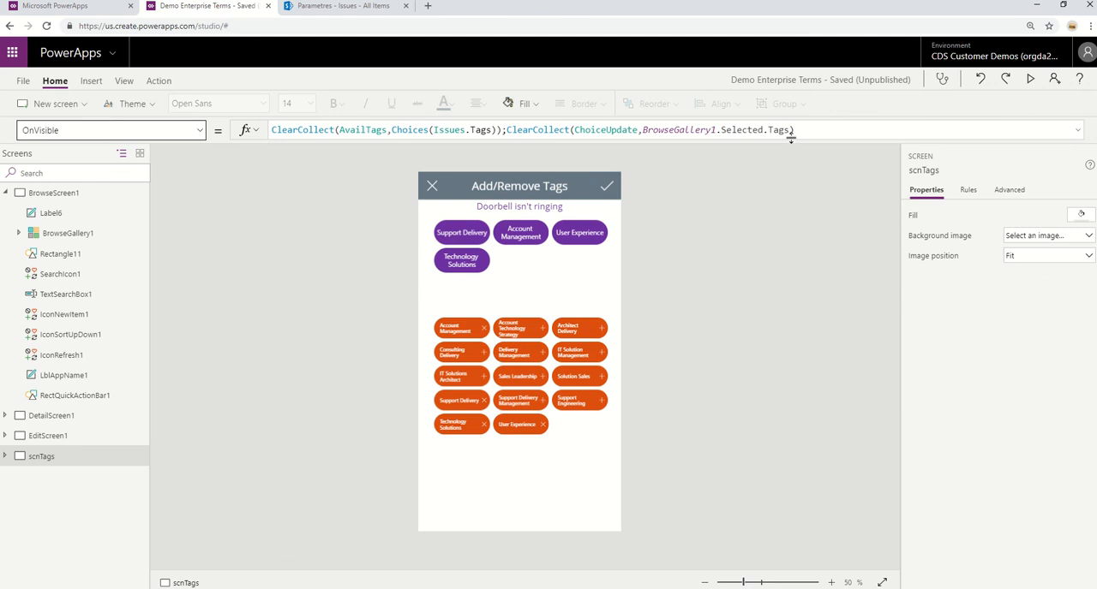
drag(794, 130, 507, 132)
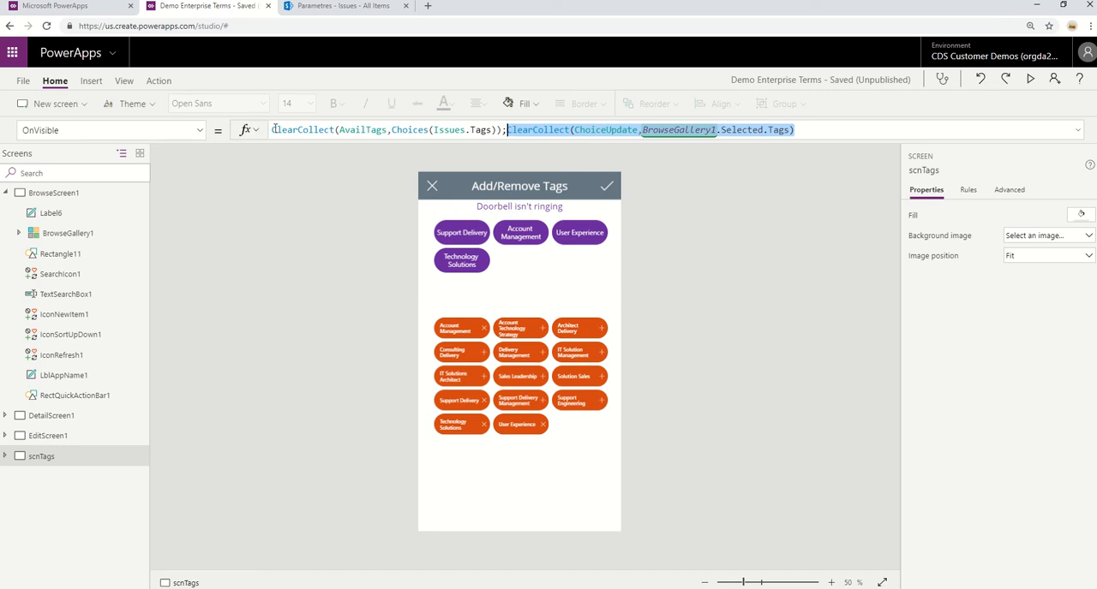
drag(273, 129, 503, 129)
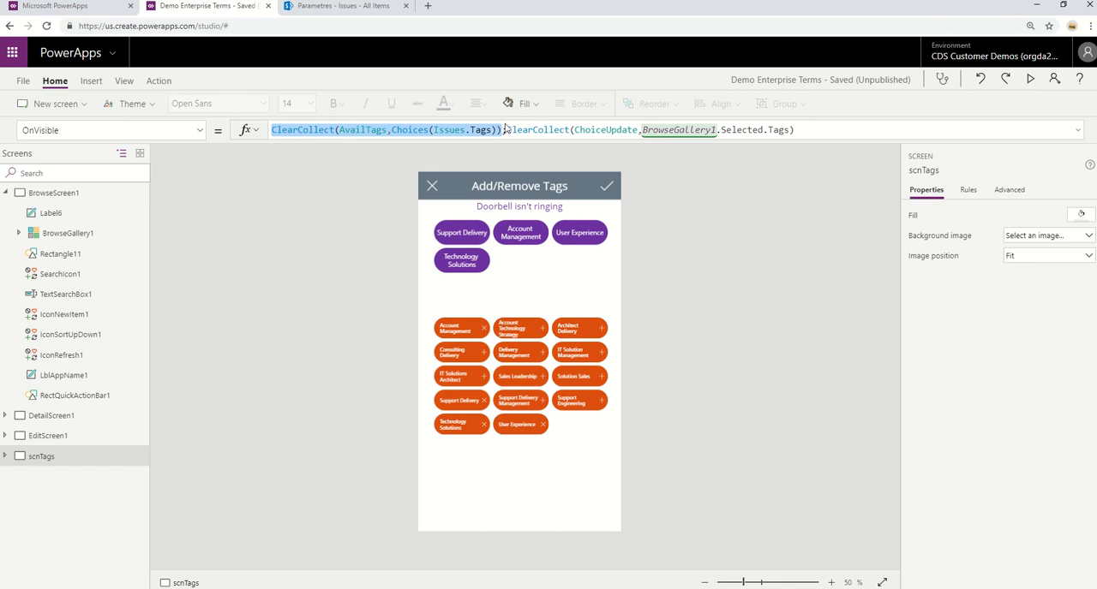
click(505, 128)
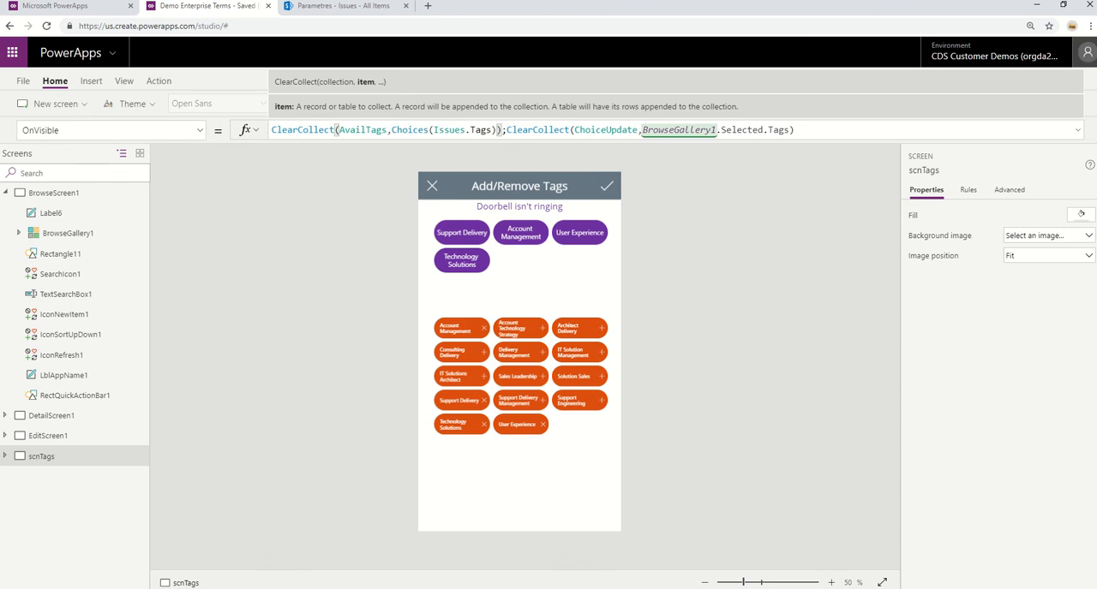
Enlarge the browser zoom and expand the formula area to read the Issues.Tags choices reference in the OnVisible formula.
click(1090, 26)
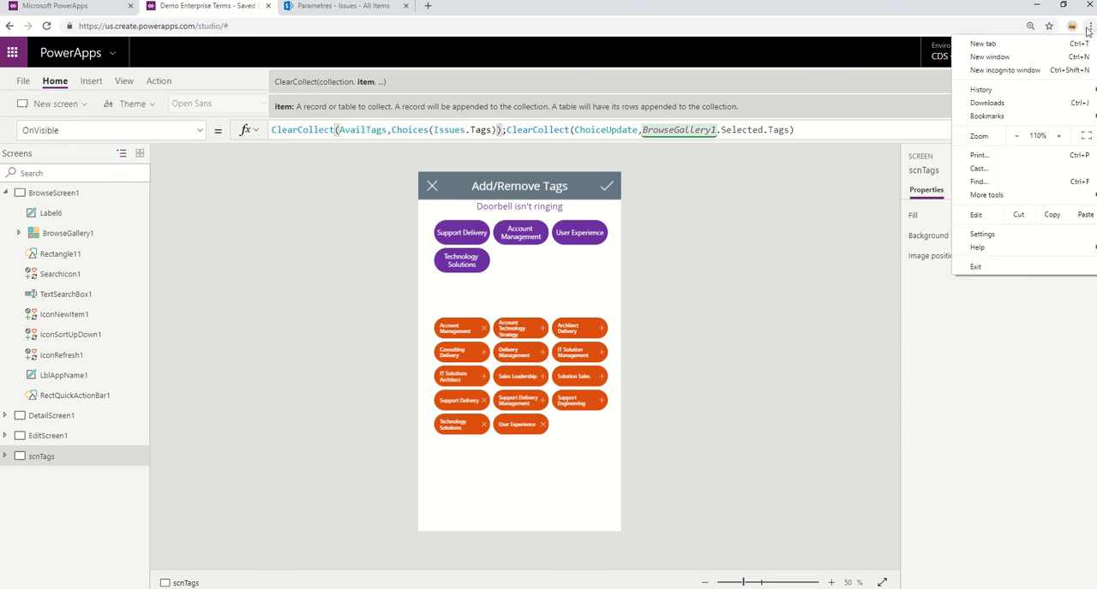
click(1060, 137)
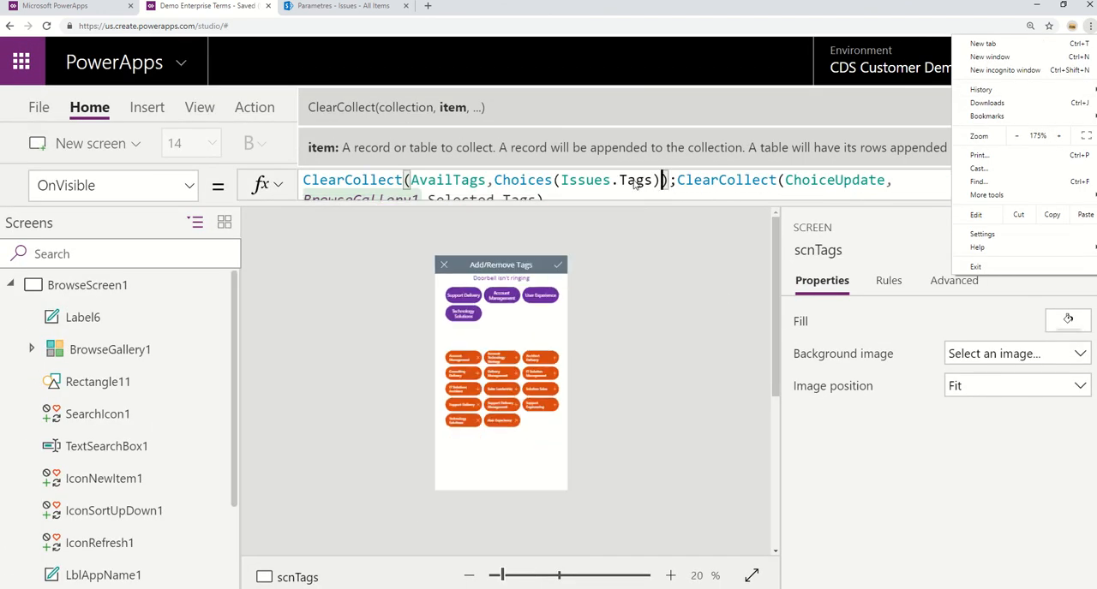
click(622, 202)
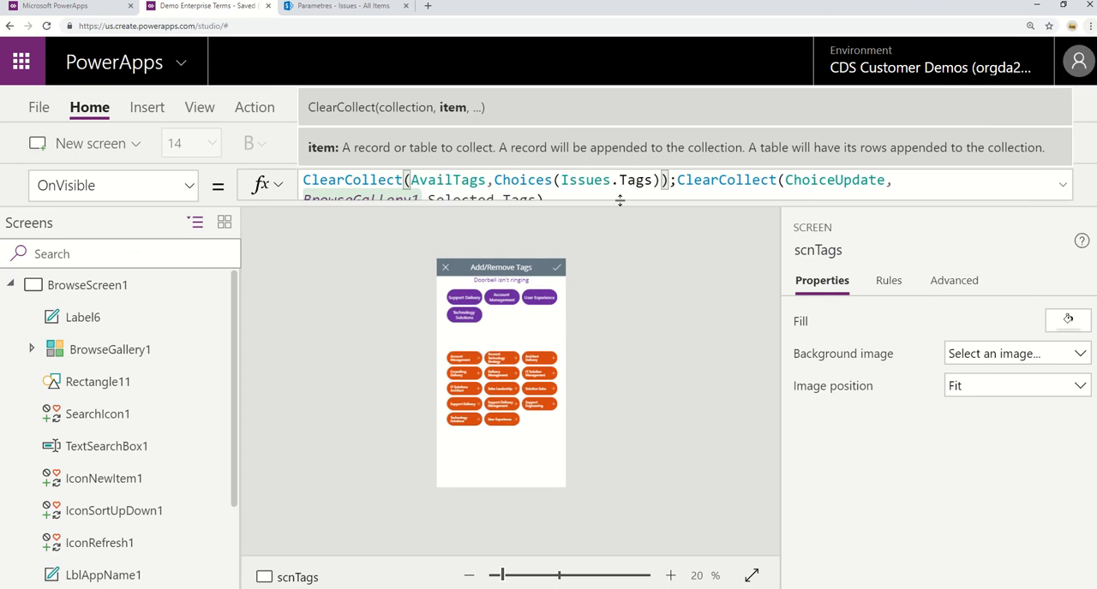
drag(620, 202, 622, 230)
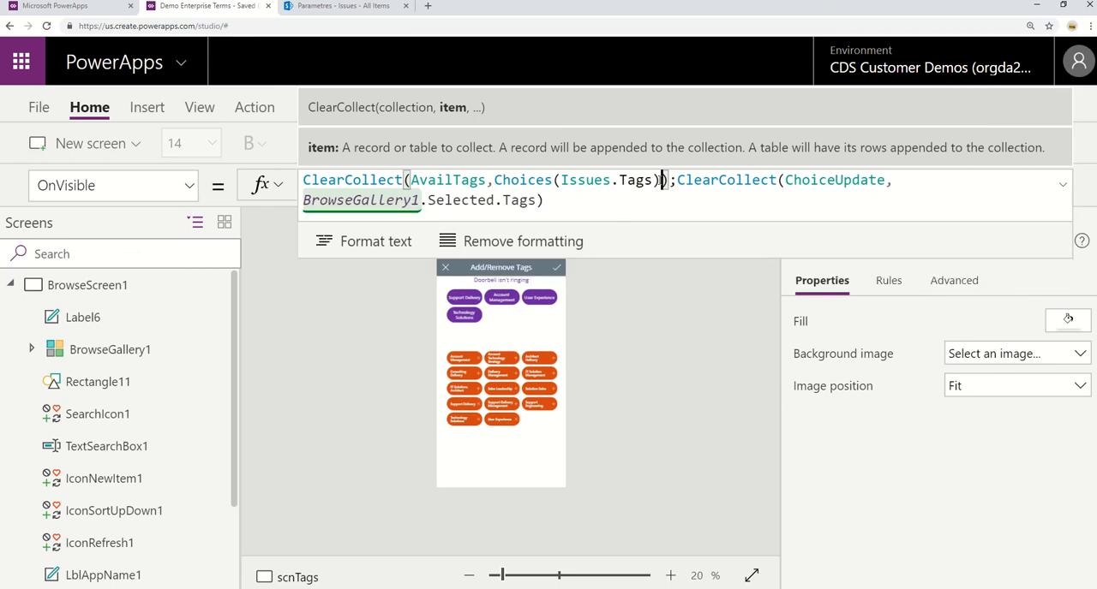
click(653, 181)
drag(654, 181, 613, 183)
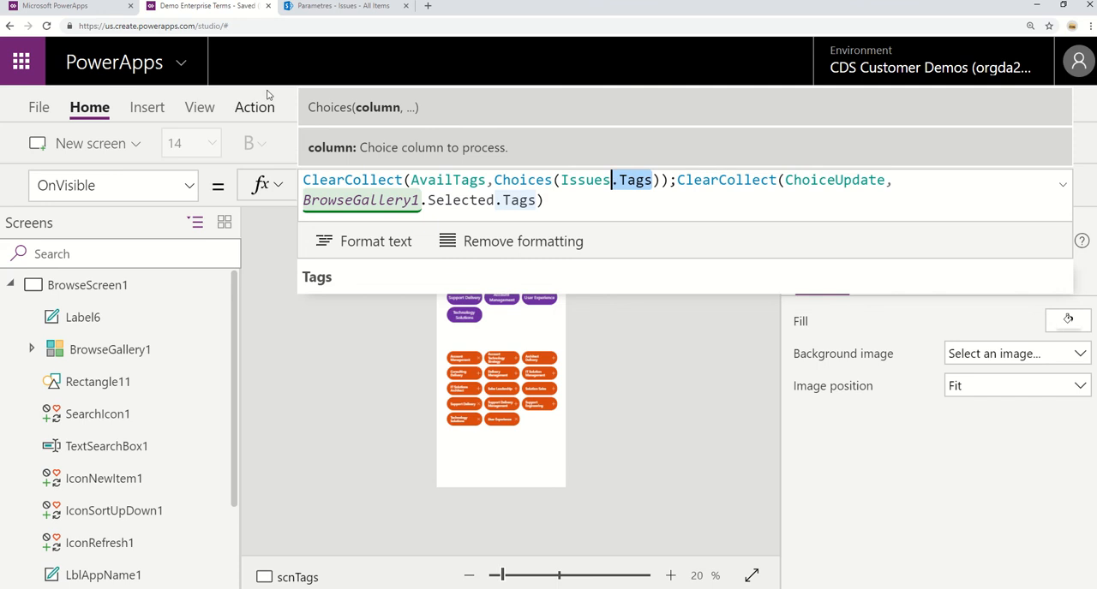
Review the previewed records of the AvailTags and ChoiceUpdate collections, then return to the scnTags screen.
click(202, 108)
click(282, 143)
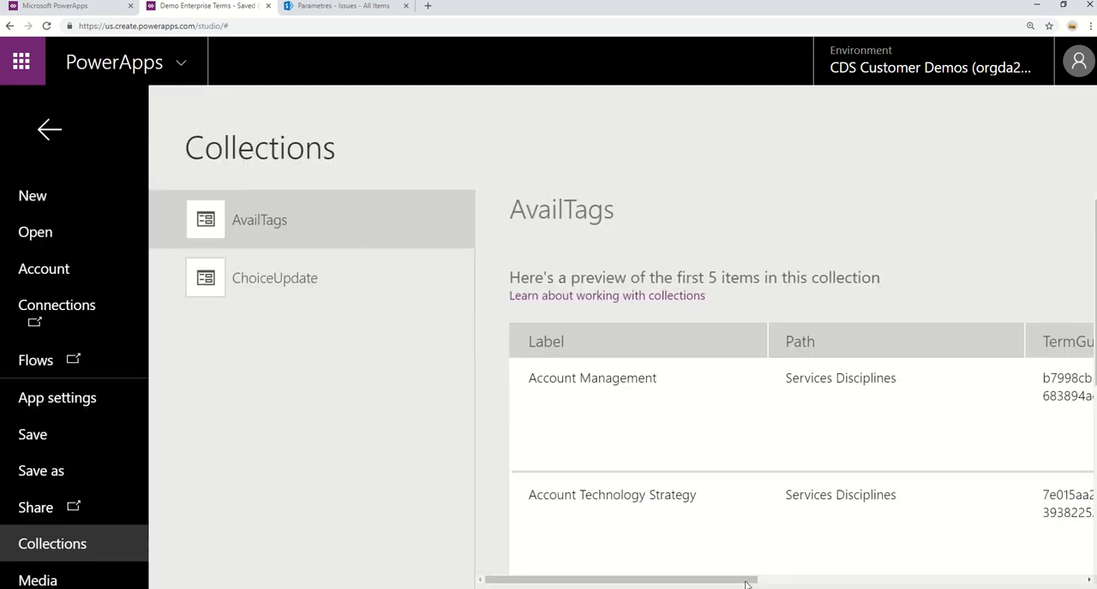
mouse_move(749, 580)
mouse_down()
mouse_move(1051, 580)
mouse_move(728, 581)
mouse_up()
scroll(797, 377, down, 4)
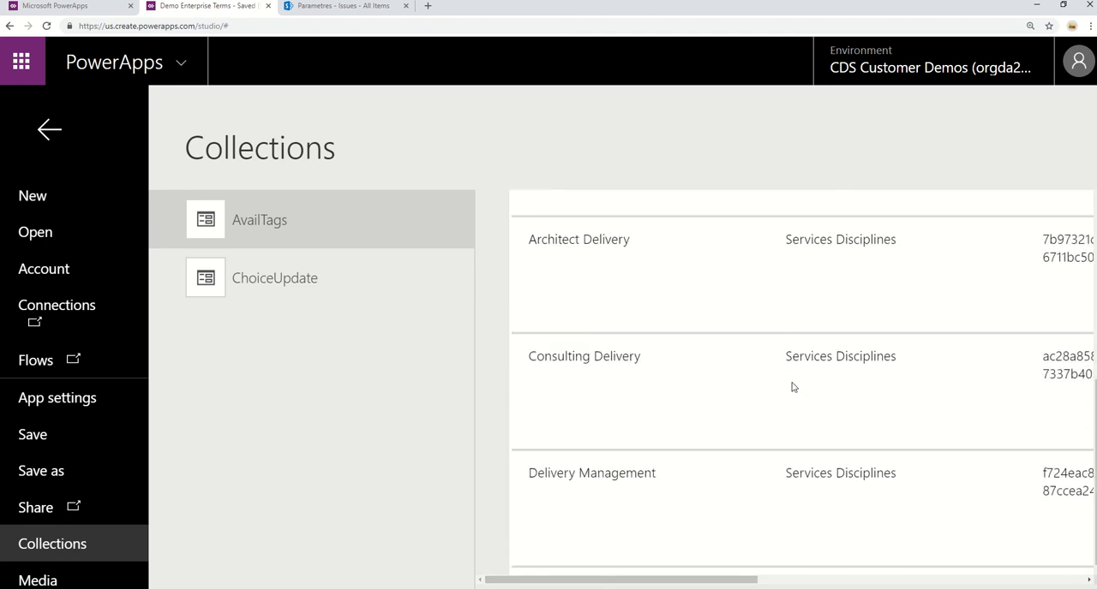
scroll(792, 385, up, 5)
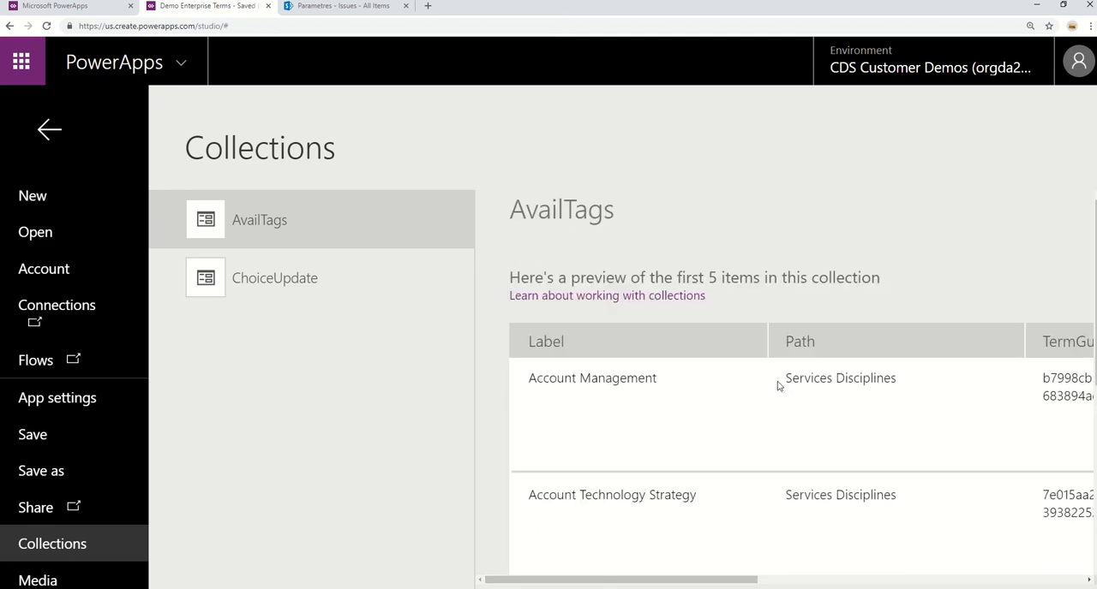
click(243, 285)
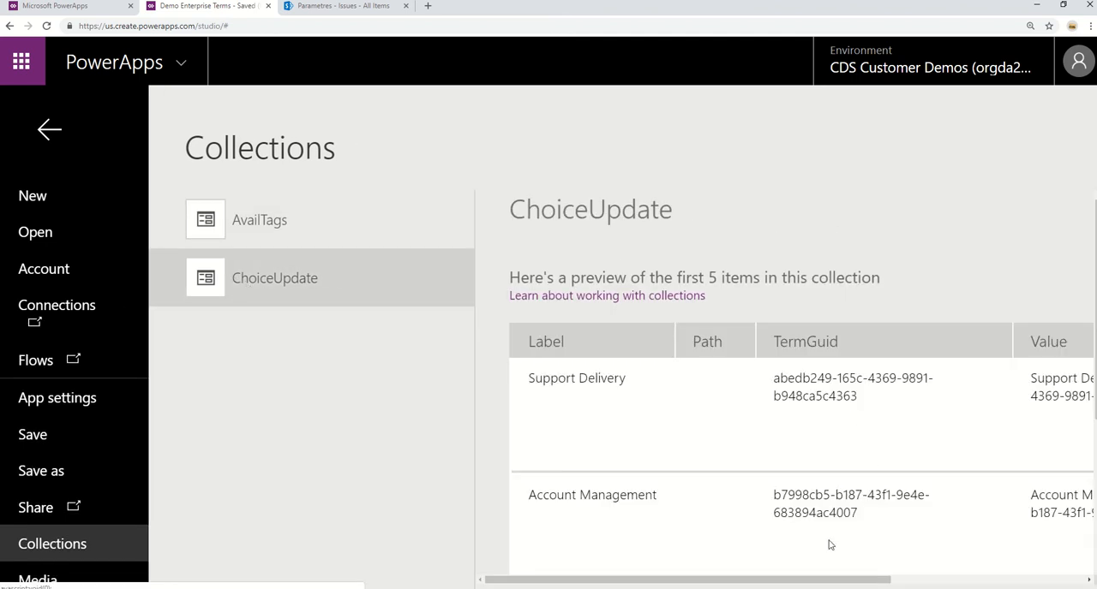
drag(823, 583, 929, 583)
scroll(842, 398, down, 2)
drag(737, 584, 631, 584)
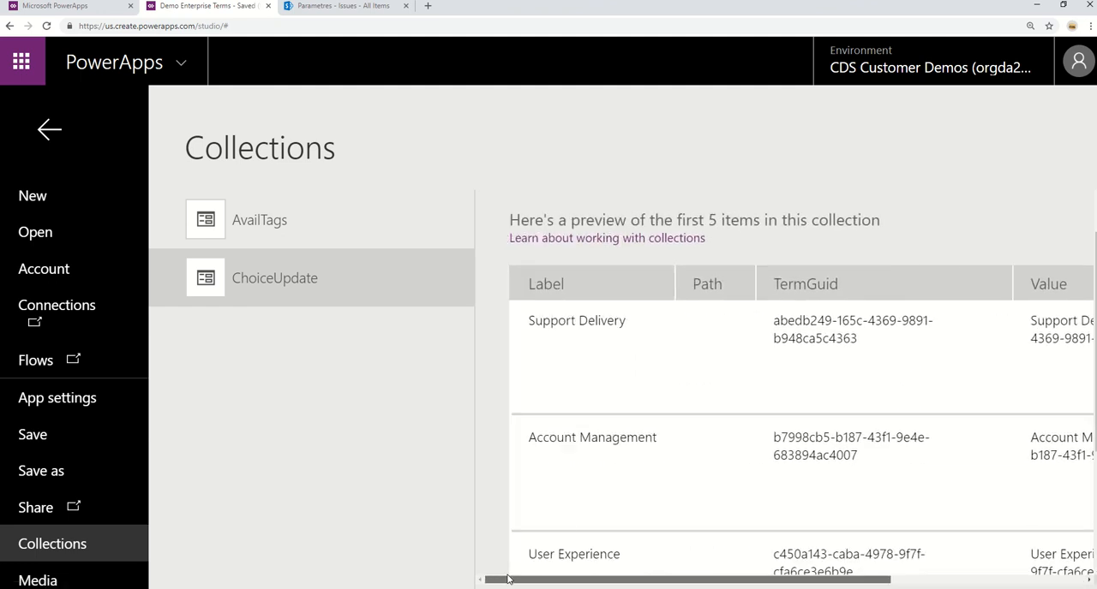
click(42, 134)
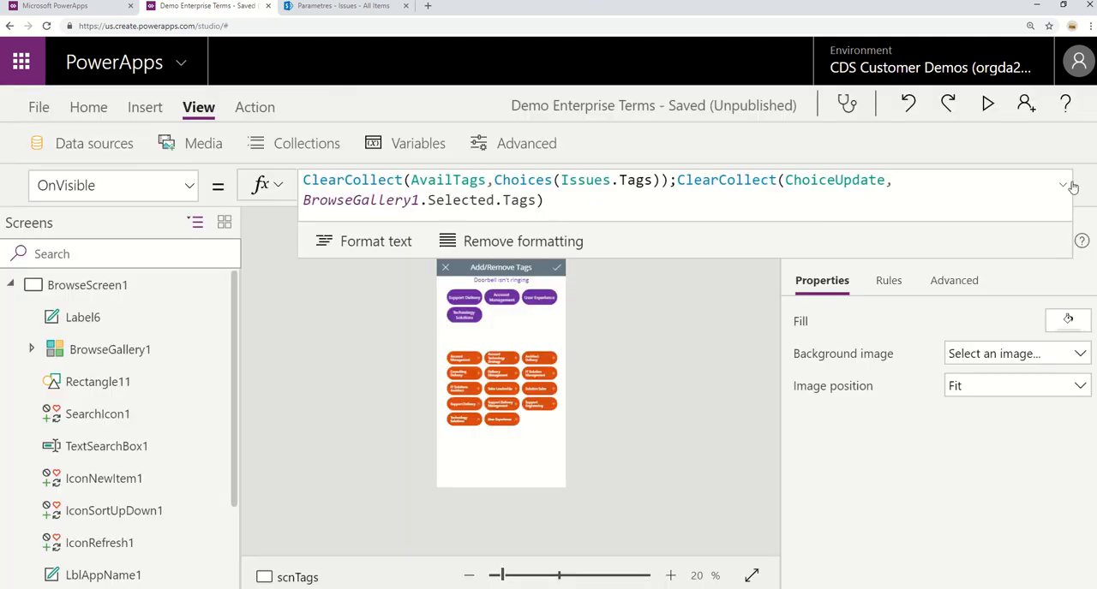
Compare the Items sources of the CurrentTags and AvailableTagsToAdd galleries on scnTags.
click(532, 323)
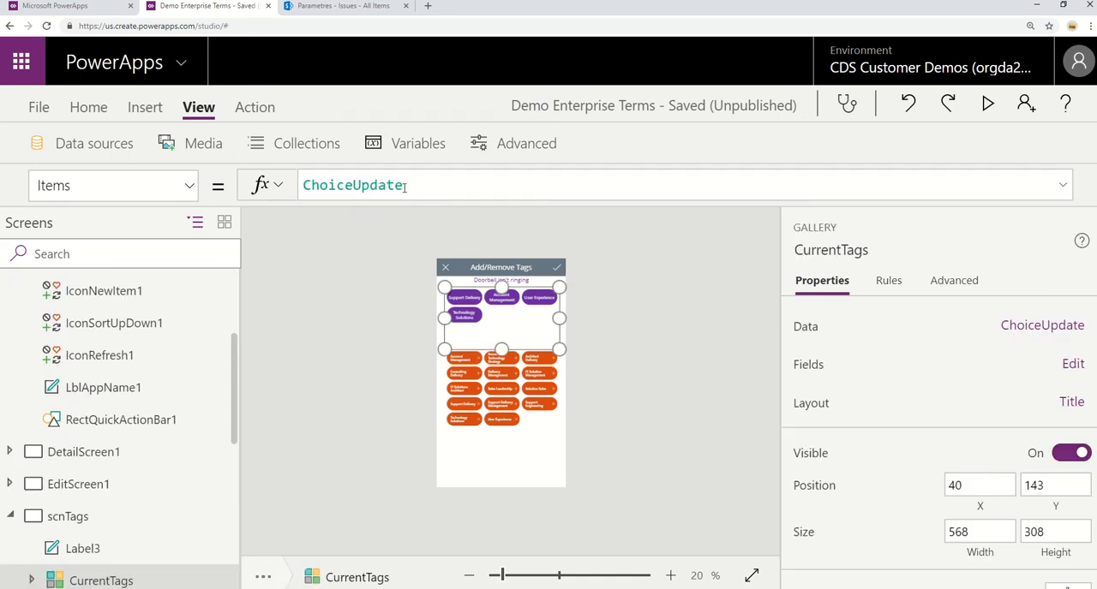
click(509, 458)
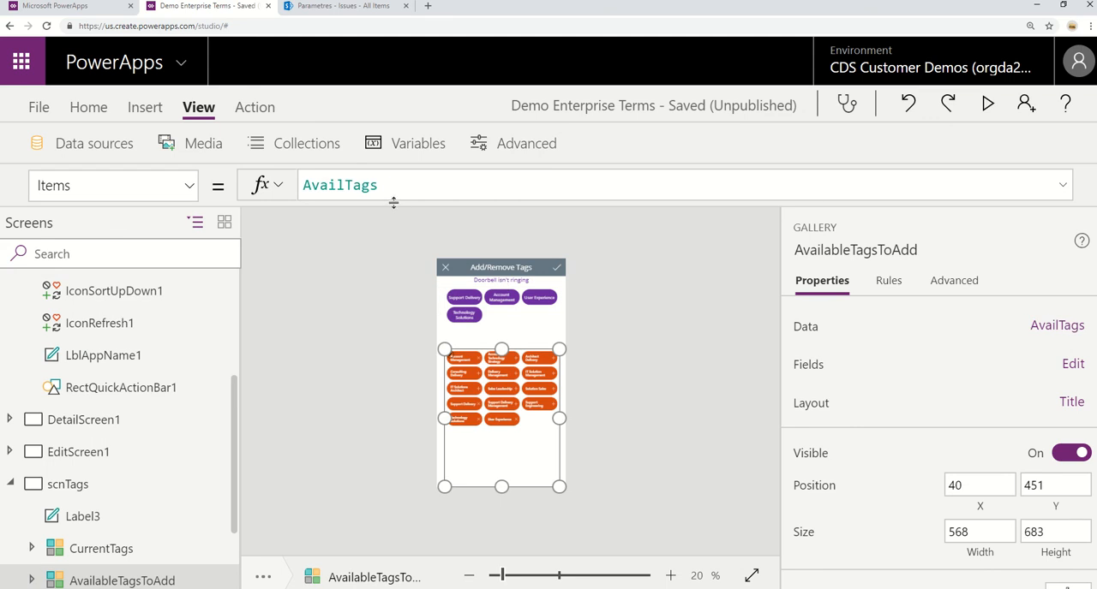
click(513, 330)
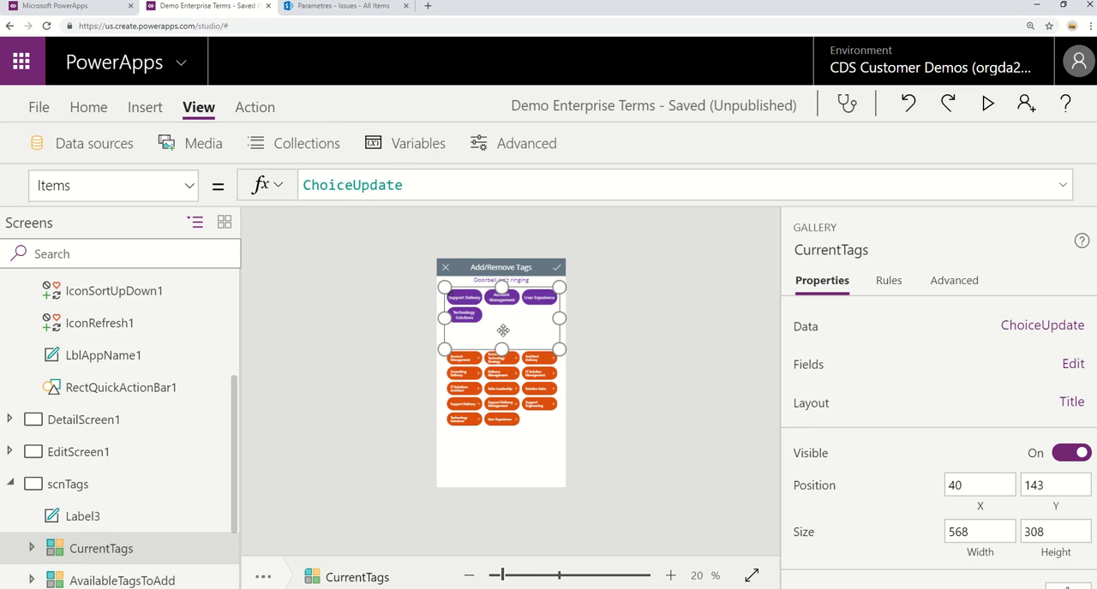
click(501, 471)
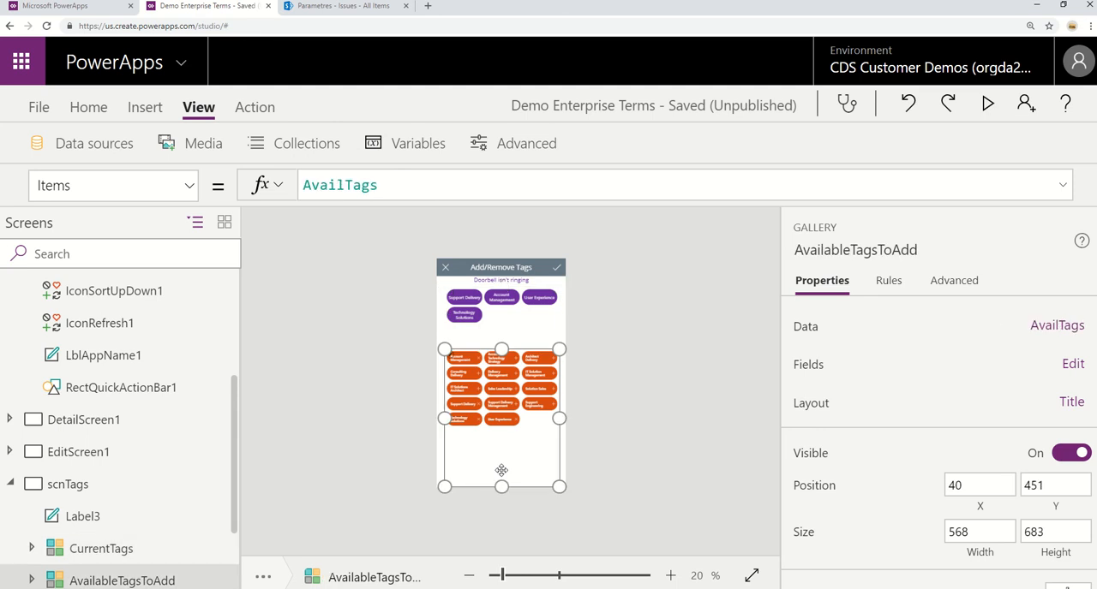
Expand Group1 in the AvailableTagsToAdd gallery and examine the OnSelect formulas of iconX and iconPlus.
click(32, 581)
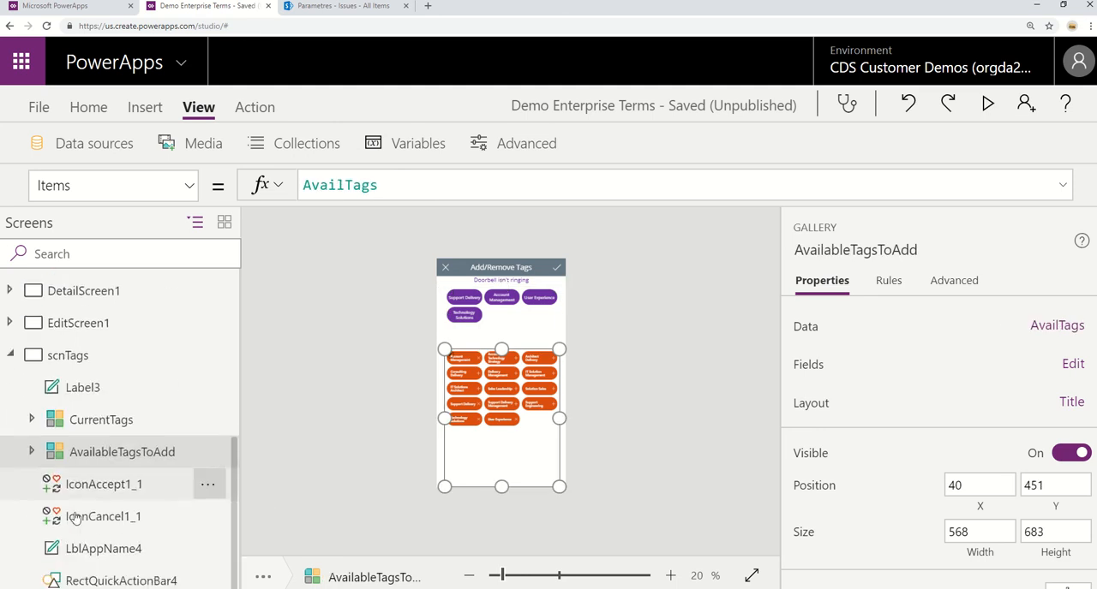
click(35, 451)
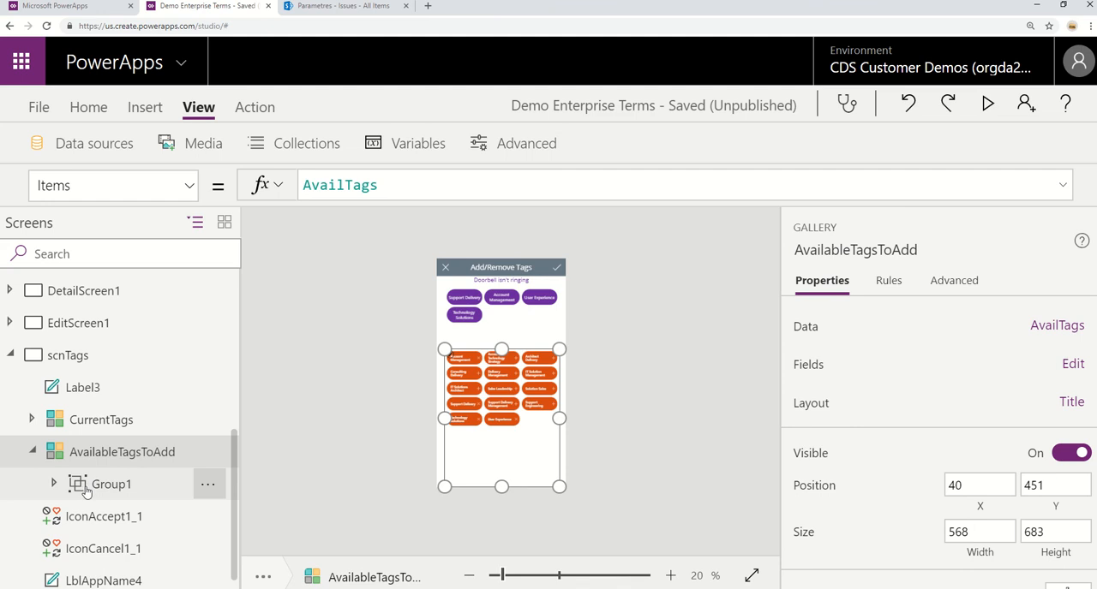
click(54, 484)
click(125, 415)
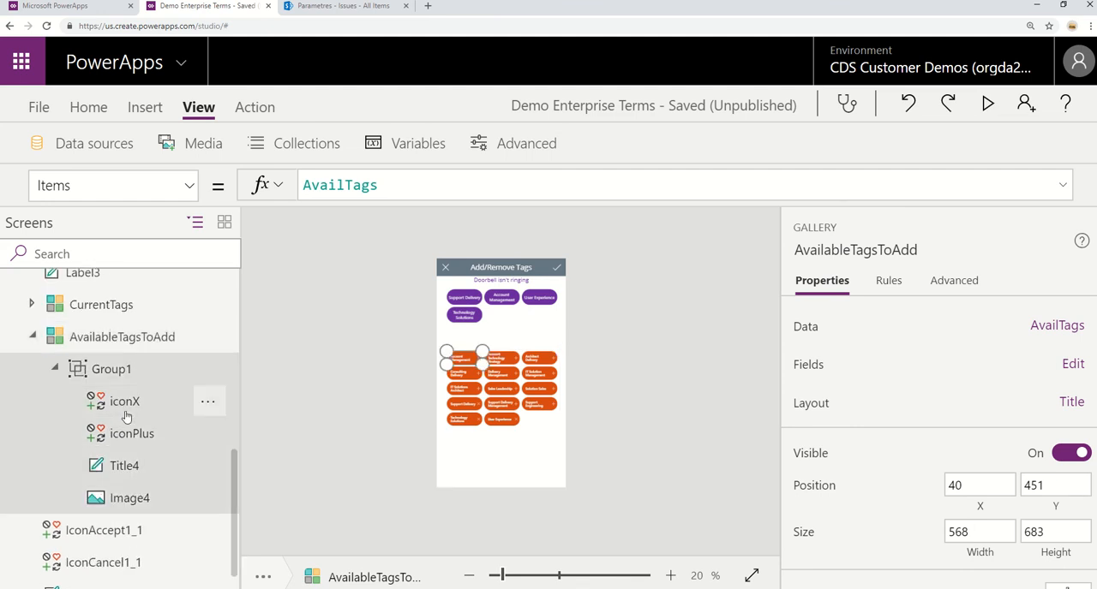
click(126, 408)
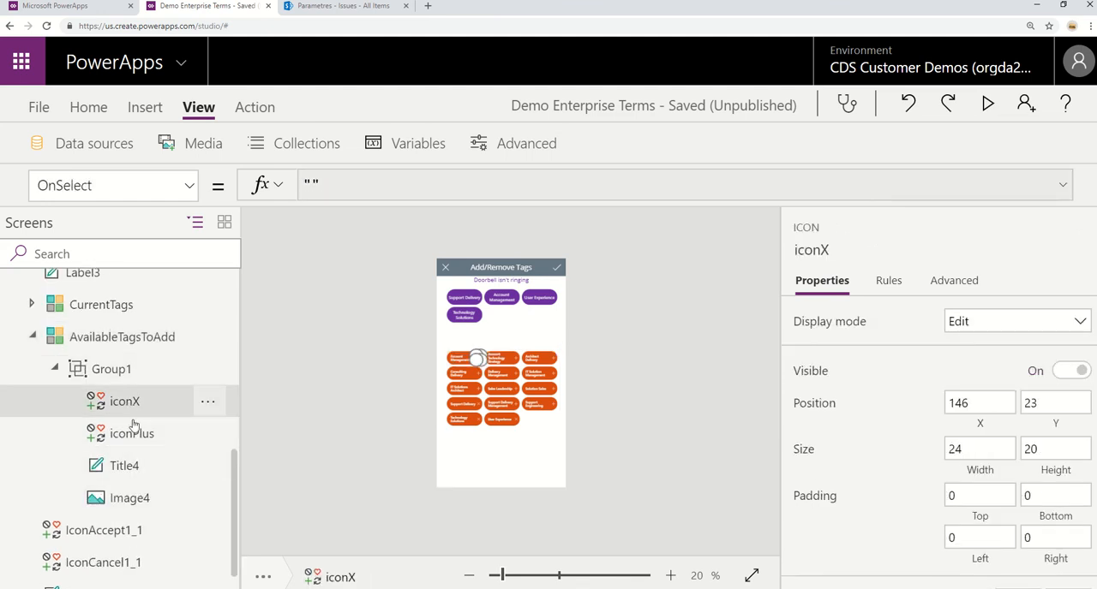
click(133, 435)
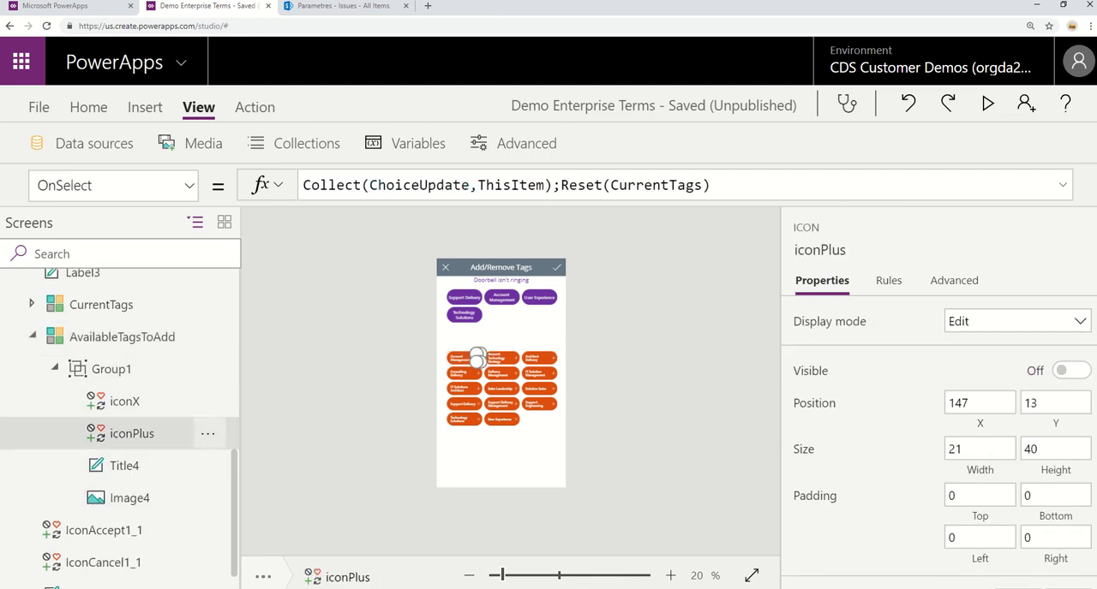
Compare the OnSelect formulas of iconX and iconPlus with the icons on the enlarged tag buttons in AvailableTagsToAdd.
click(576, 576)
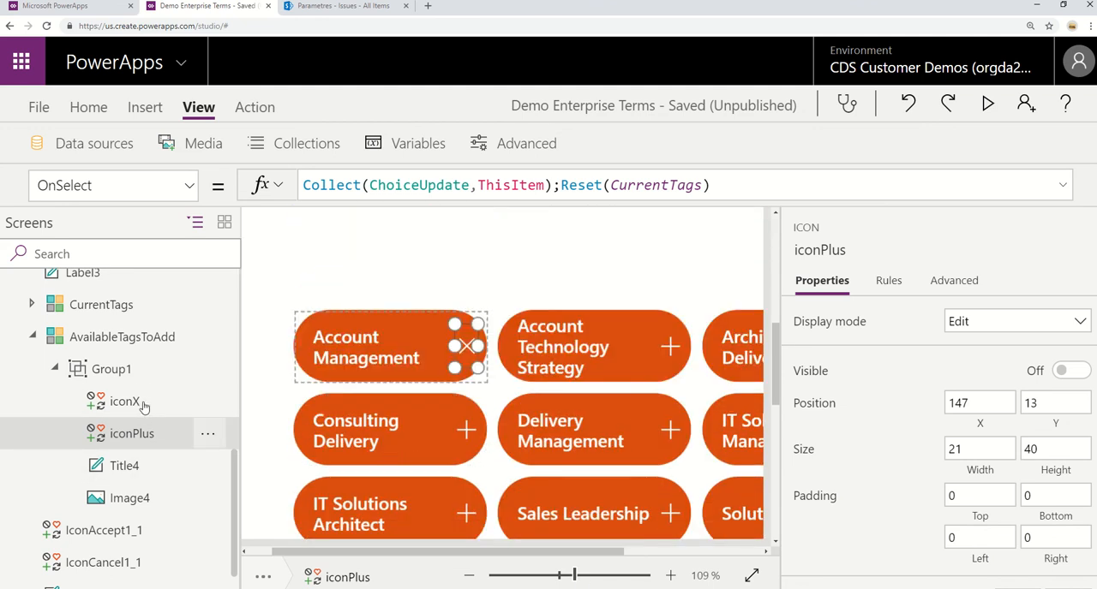
click(143, 405)
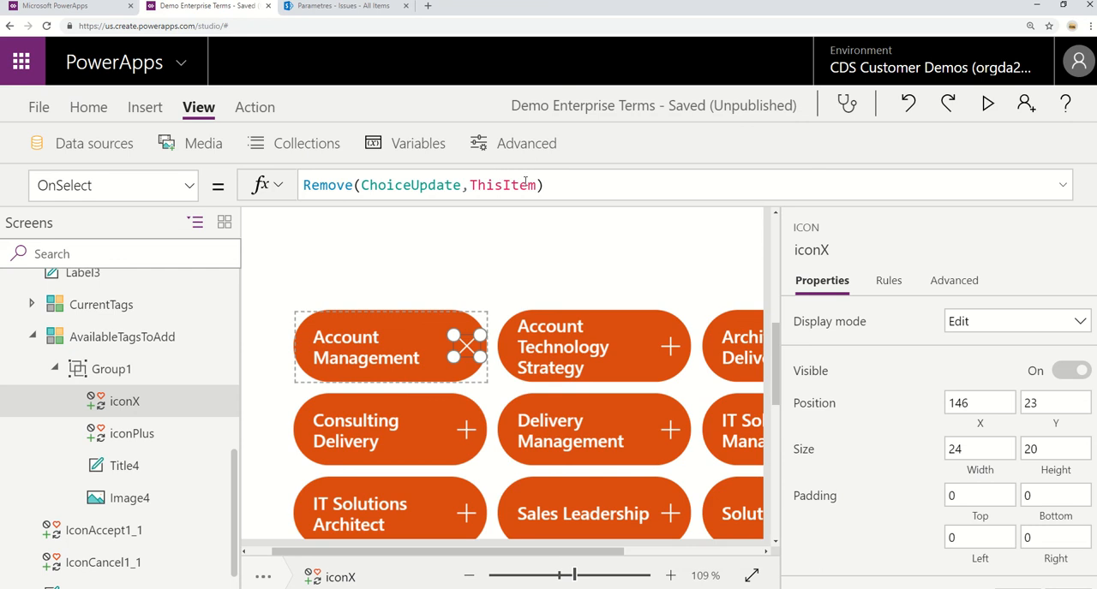
click(150, 434)
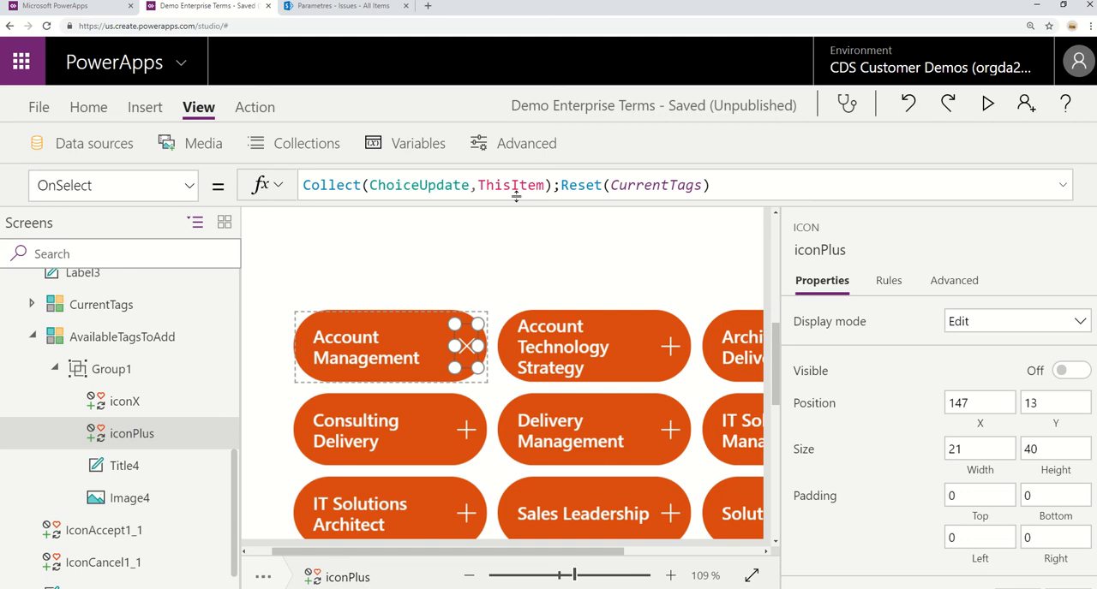
scroll(623, 463, down, 1)
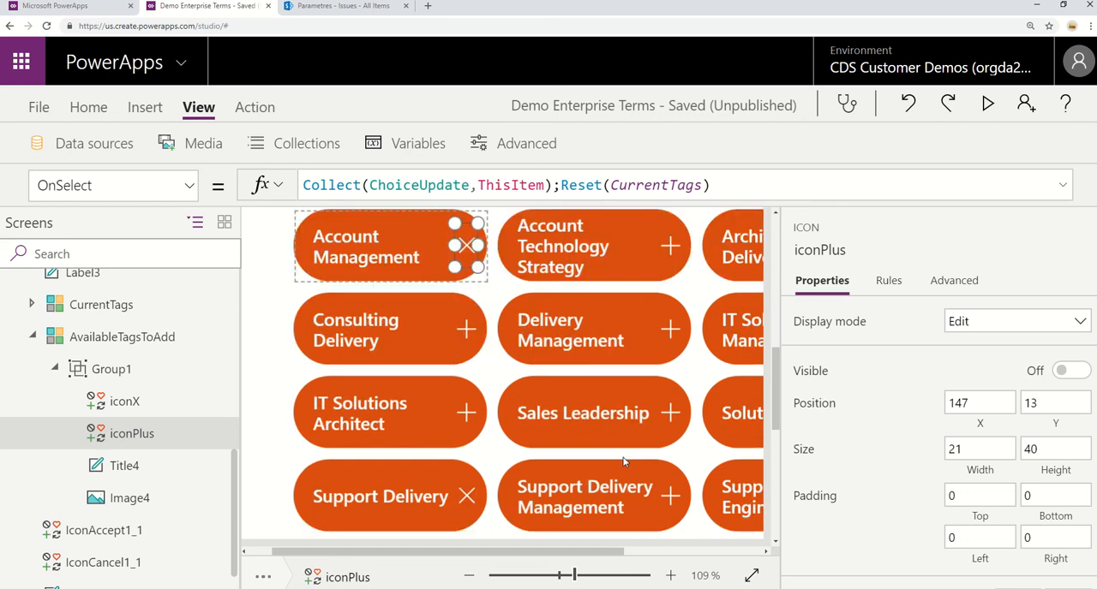
scroll(623, 463, up, 2)
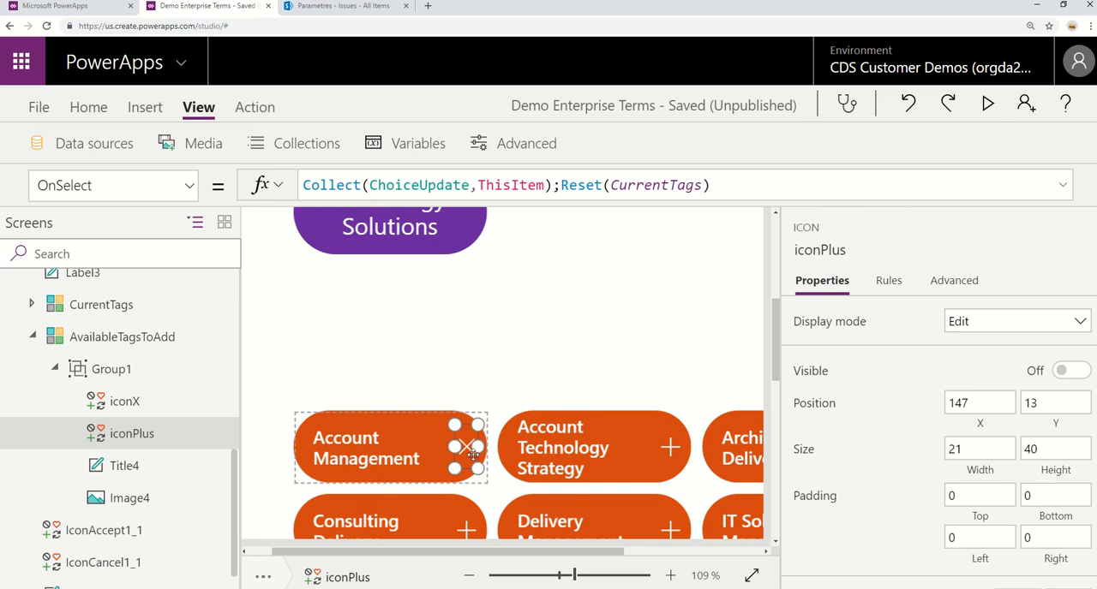
Display the Visible property formula of iconPlus in the AvailableTagsToAdd gallery.
click(191, 186)
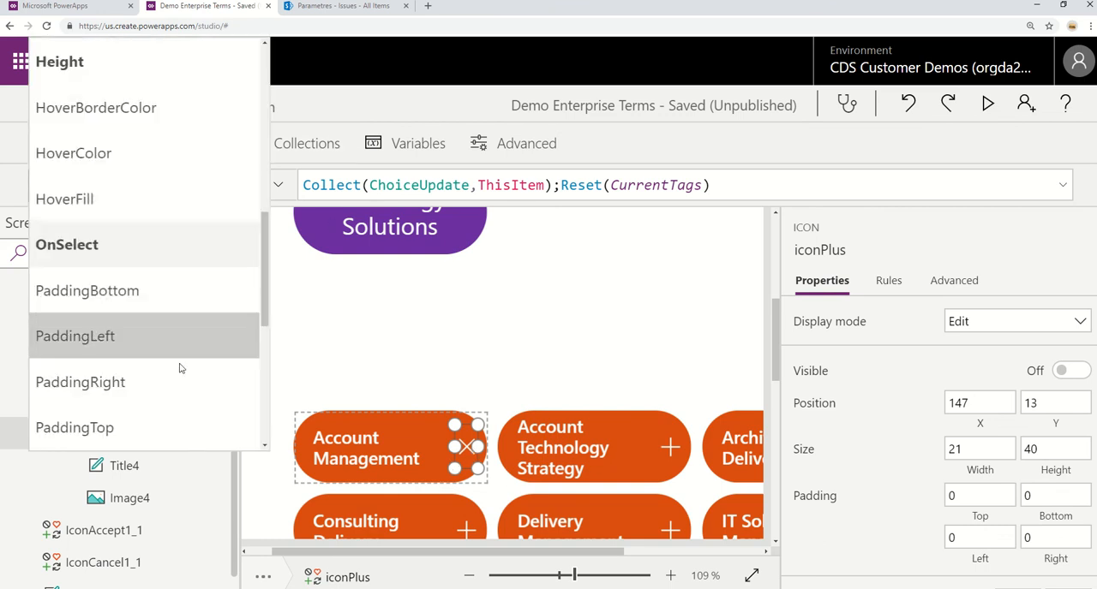
scroll(178, 343, down, 2)
scroll(177, 343, down, 2)
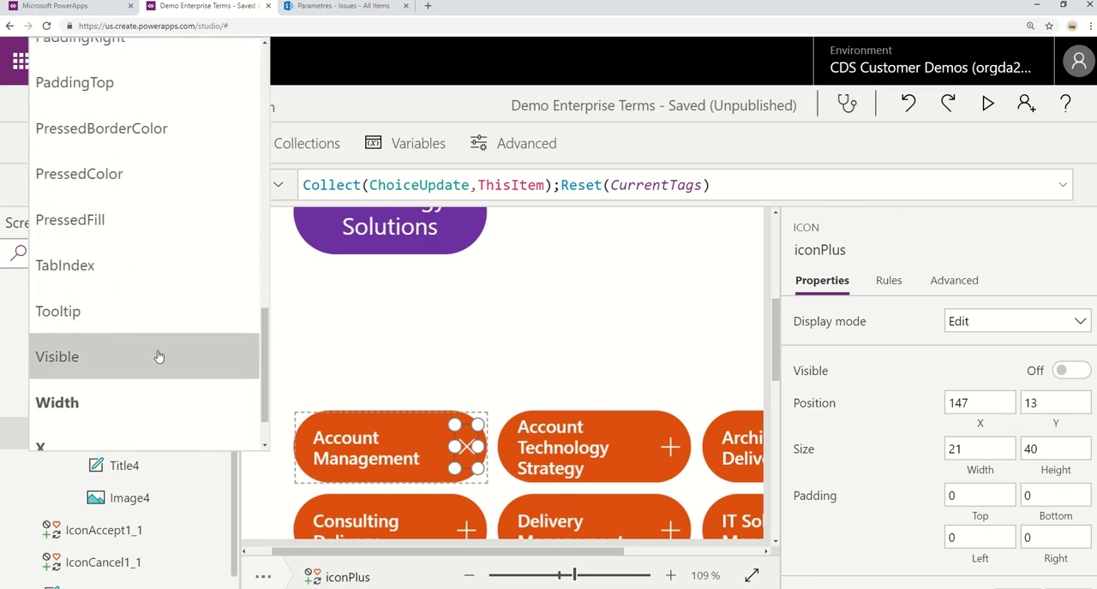
click(162, 356)
Select iconX in Group1 and display its Visible property formula to read the ChoiceUpdate lookup.
click(140, 415)
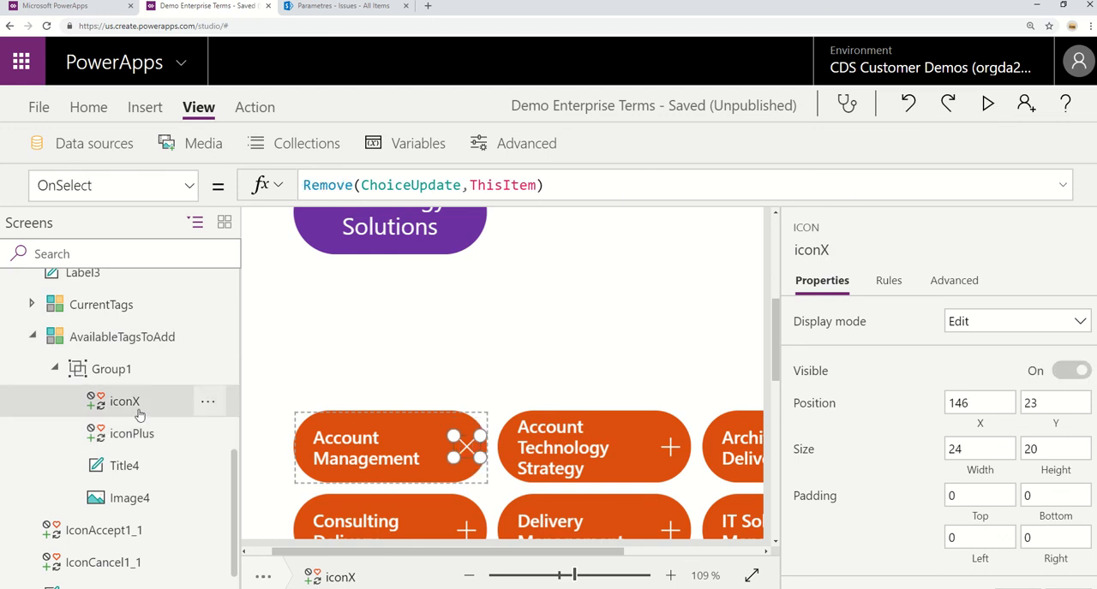
click(192, 190)
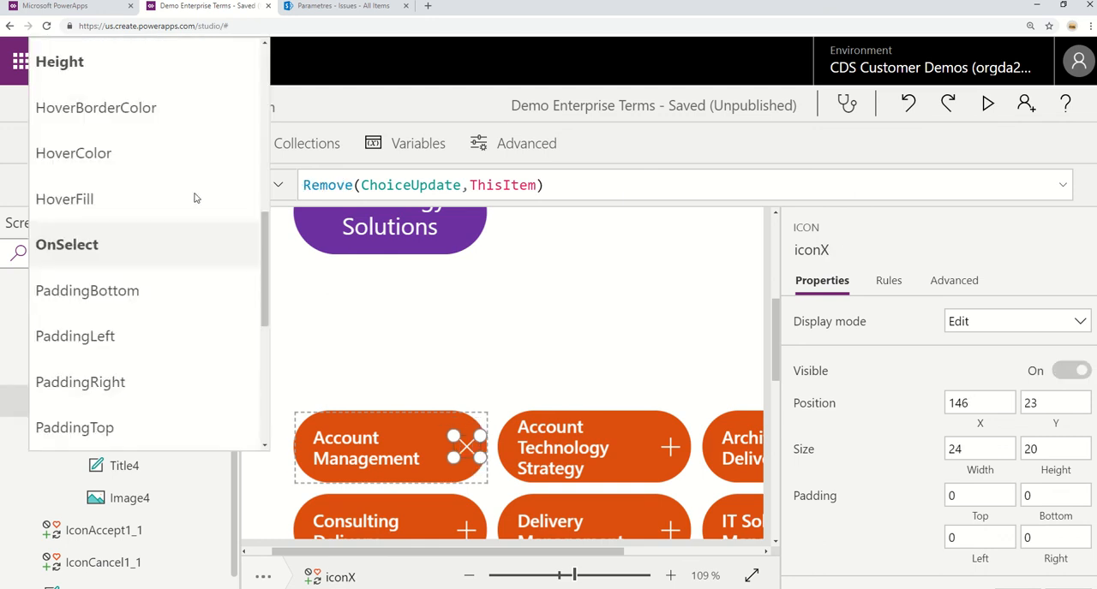
scroll(155, 423, down, 3)
scroll(150, 394, down, 2)
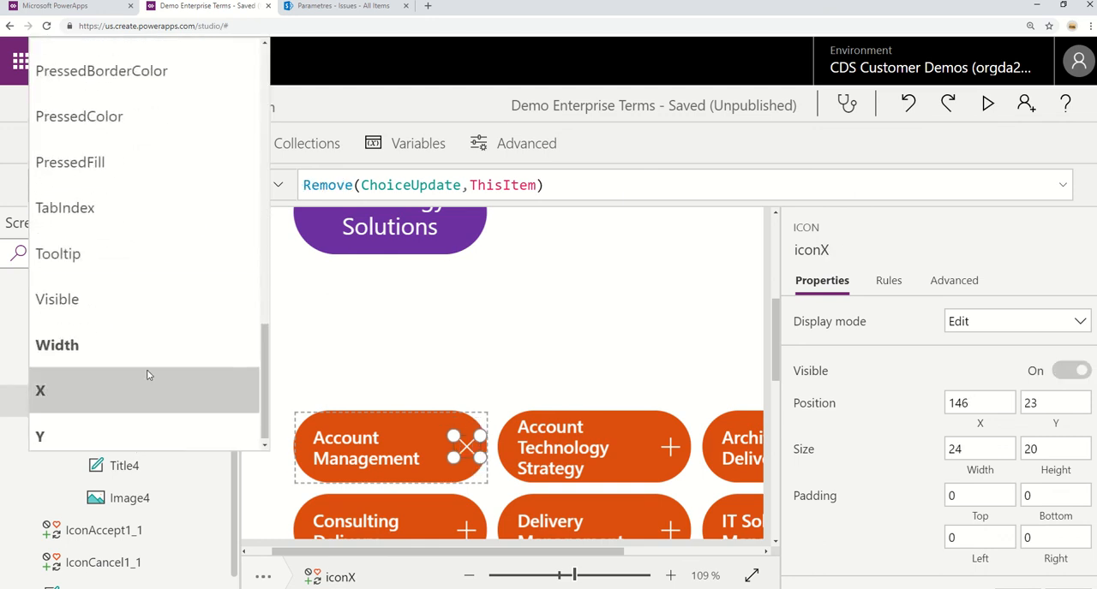
click(169, 299)
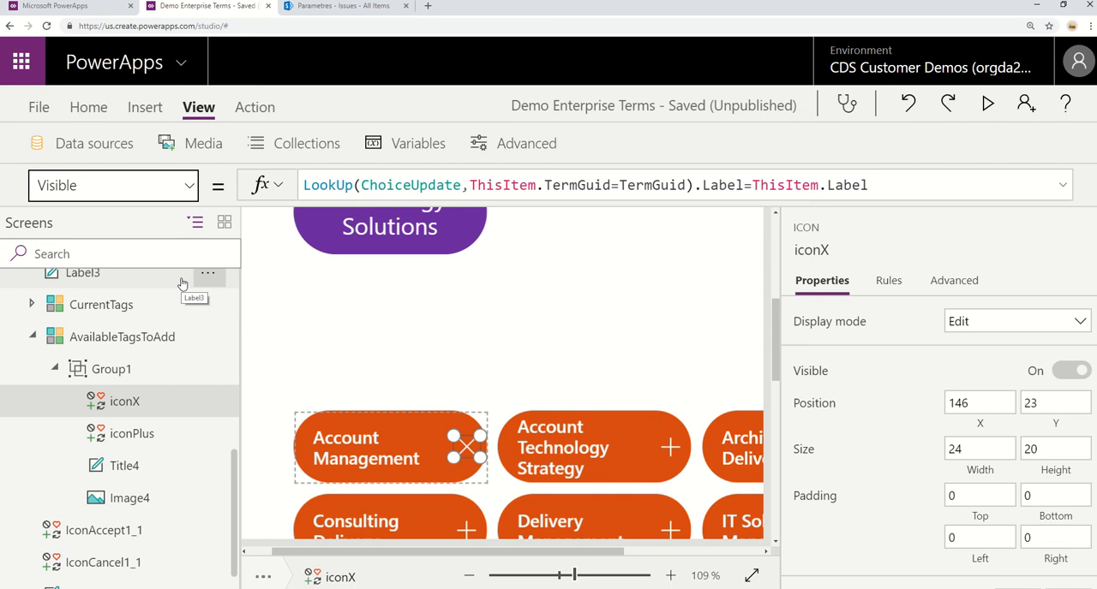